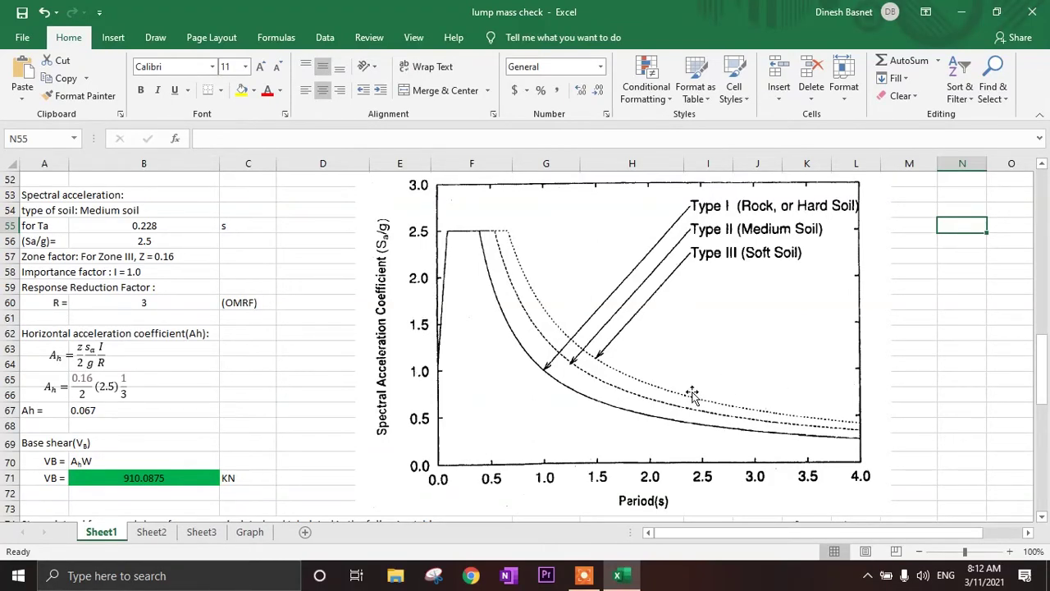
Step: Review the spectral acceleration, base shear and storey force calculations on Sheet1, checking Sa/g against the soil-type graph
scroll(660, 411, down, 7)
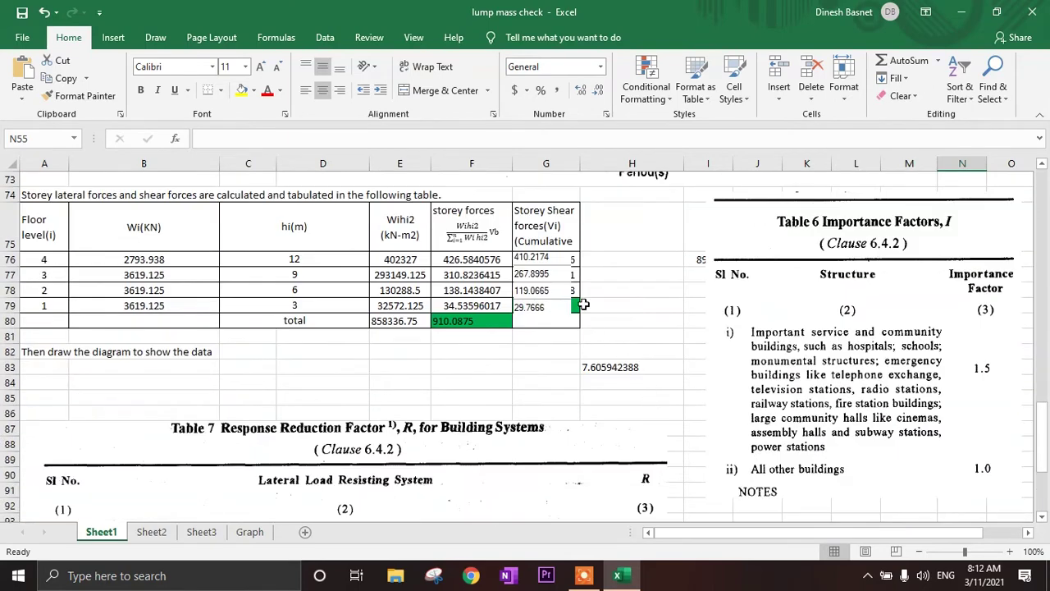
scroll(629, 472, up, 4)
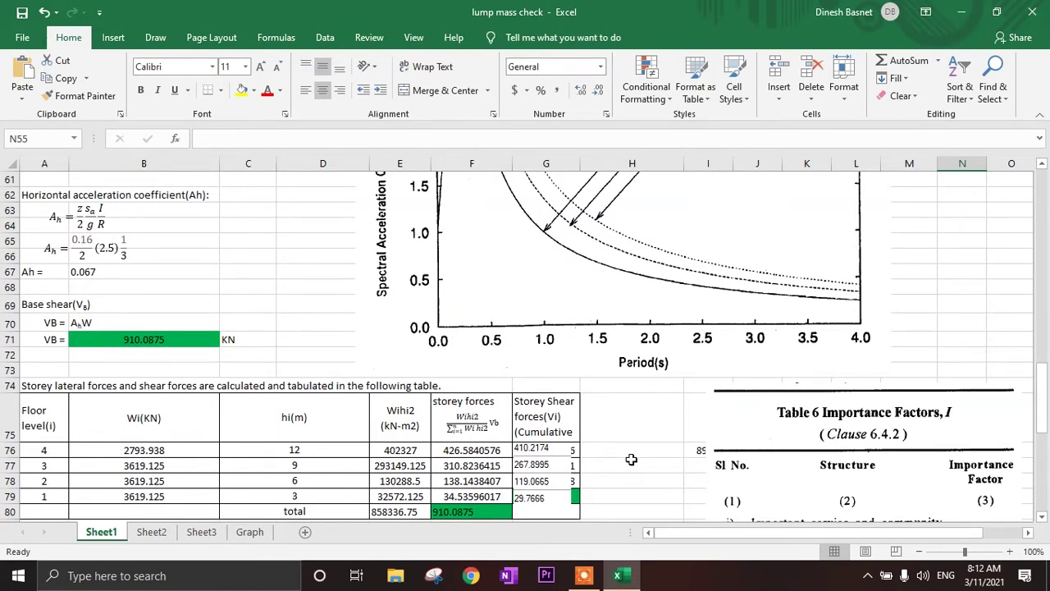
scroll(421, 417, up, 4)
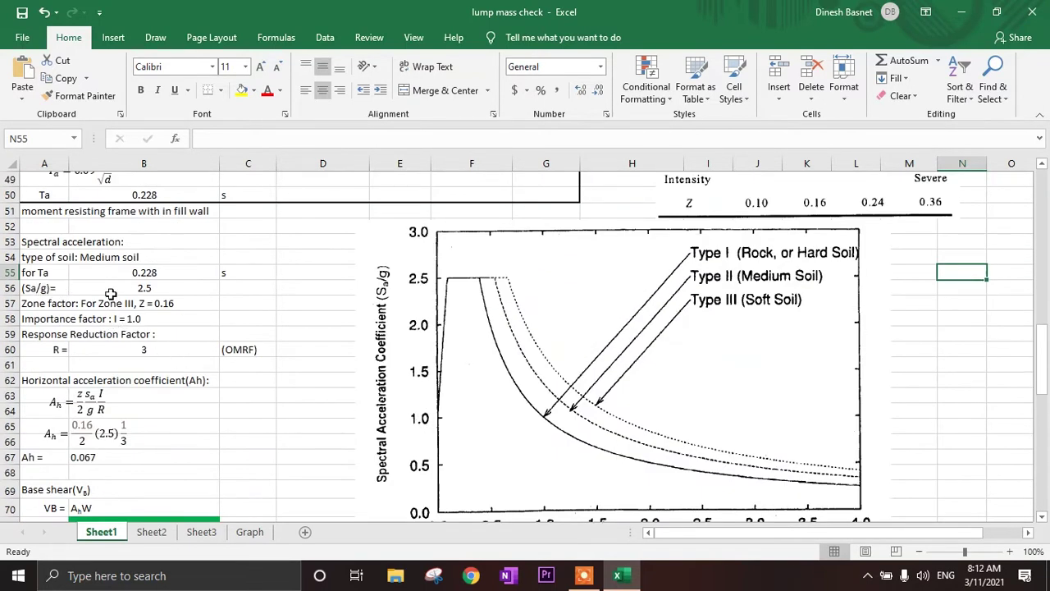
click(143, 289)
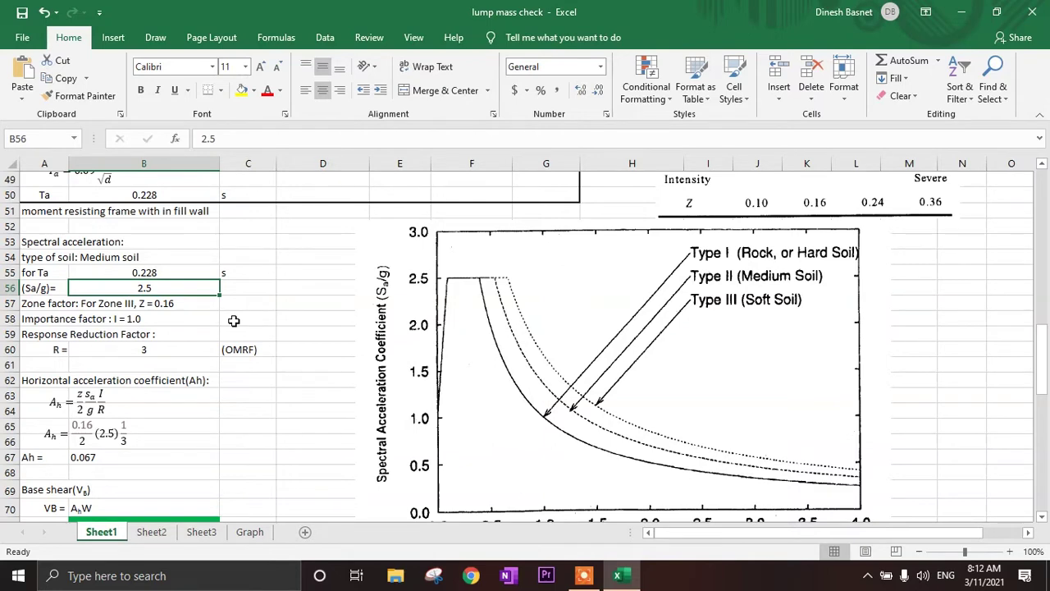
scroll(312, 328, down, 2)
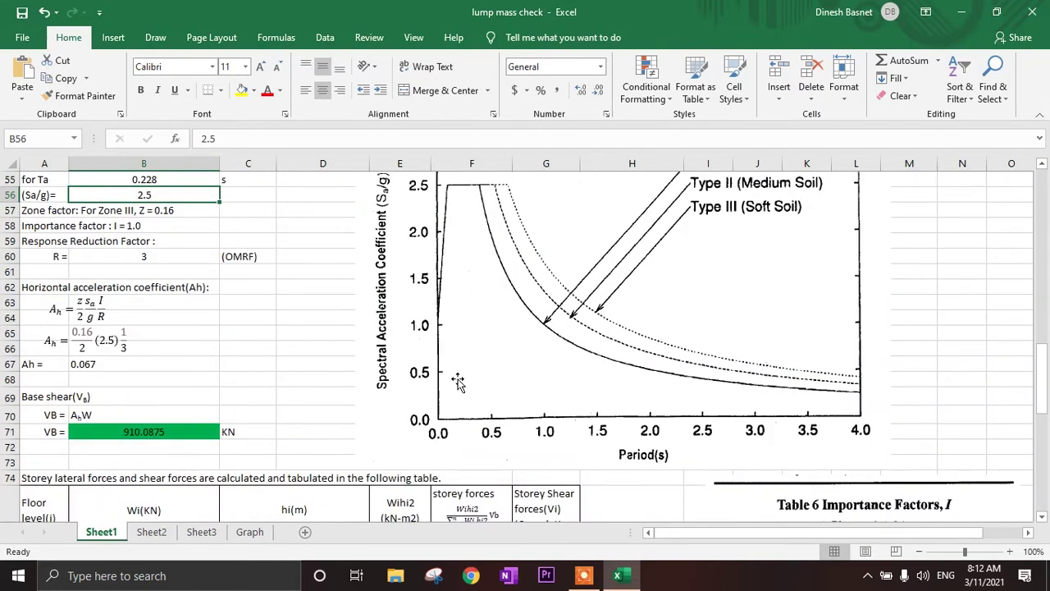
scroll(471, 431, up, 1)
scroll(478, 413, up, 2)
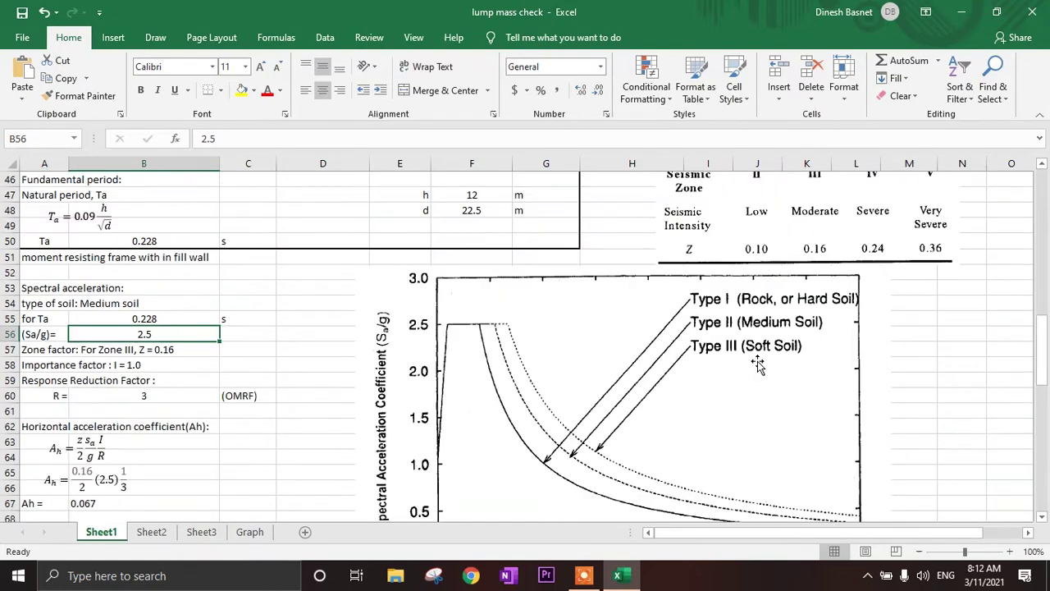
scroll(753, 359, down, 1)
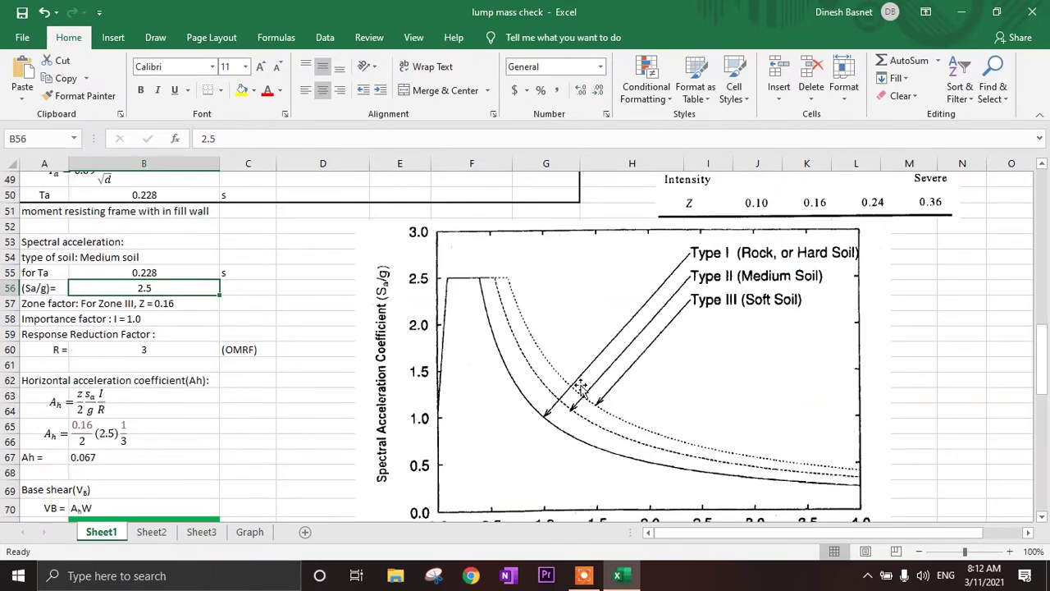
Step: Compare the Sa/g value in Sheet2's reference solution with Sheet1's spectral acceleration graph and base shear calculation
click(165, 535)
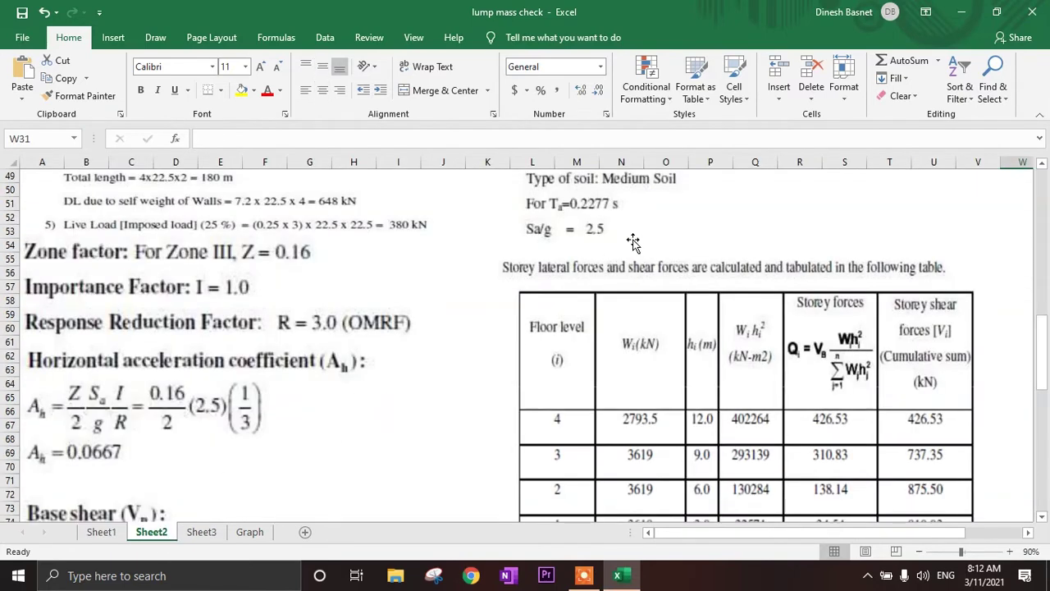
scroll(633, 241, up, 1)
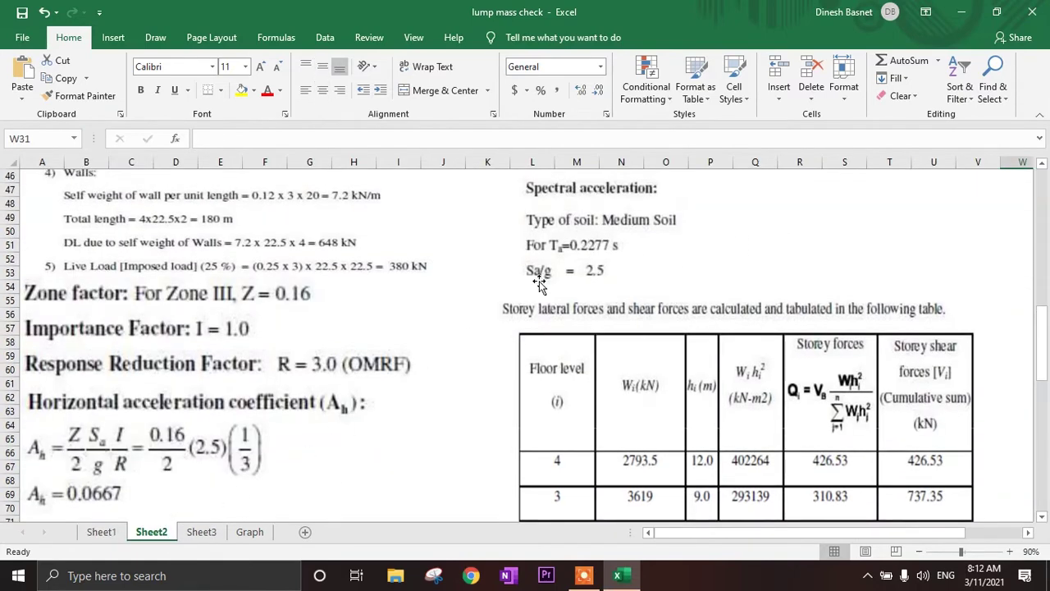
click(101, 531)
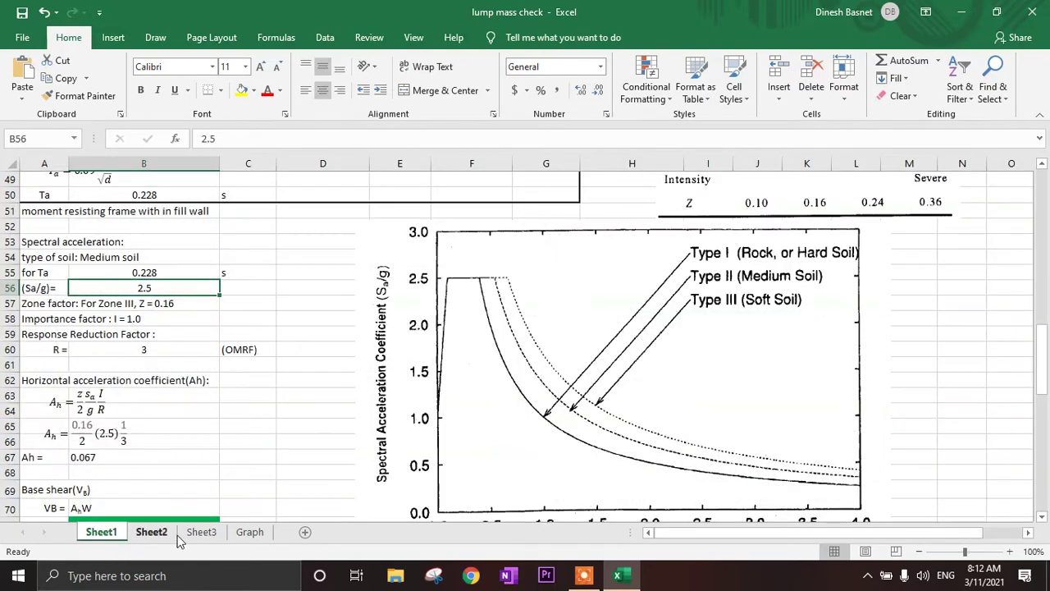
scroll(645, 468, down, 2)
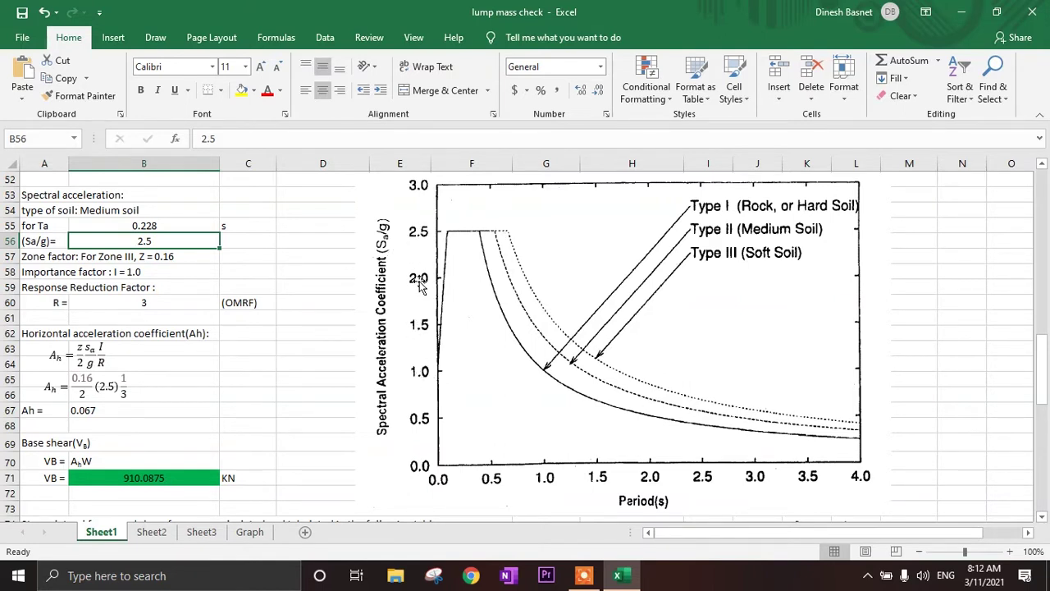
scroll(488, 271, down, 2)
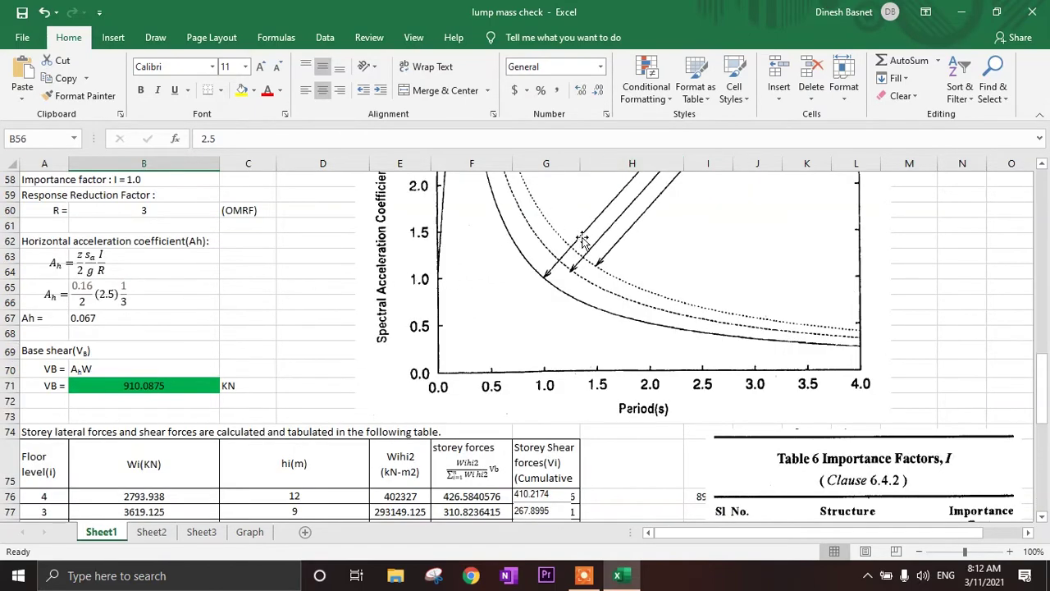
Step: Minimize the workbook, refresh the desktop and launch ETABS 19
click(962, 12)
right_click(504, 212)
right_click(582, 256)
click(613, 297)
double_click(110, 395)
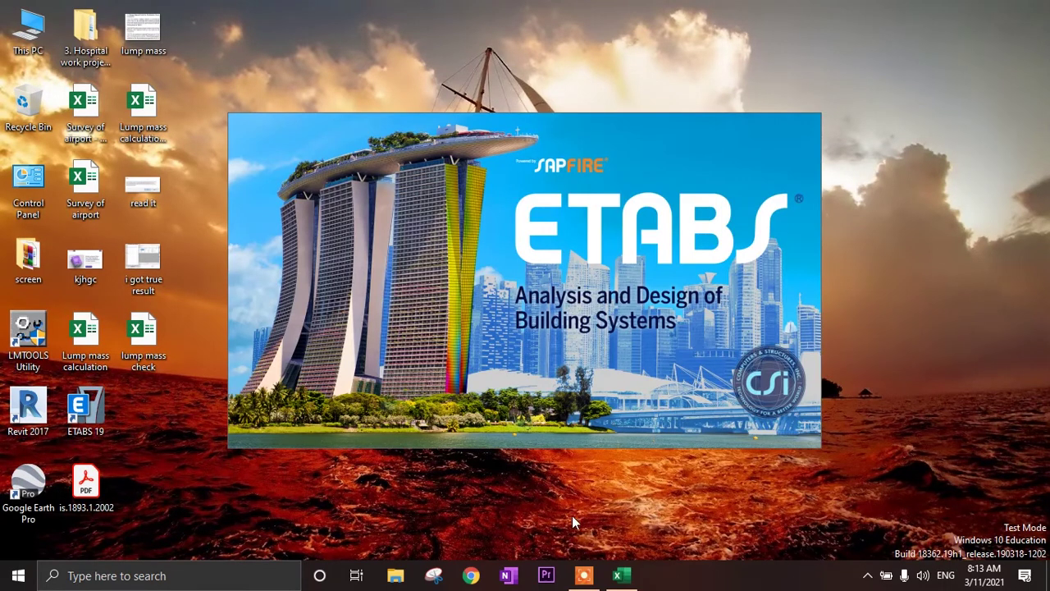
Step: Switch to Excel and examine the building's plan and elevation drawings beside the load calculation on Sheet1
click(621, 576)
scroll(534, 315, up, 15)
scroll(535, 315, up, 4)
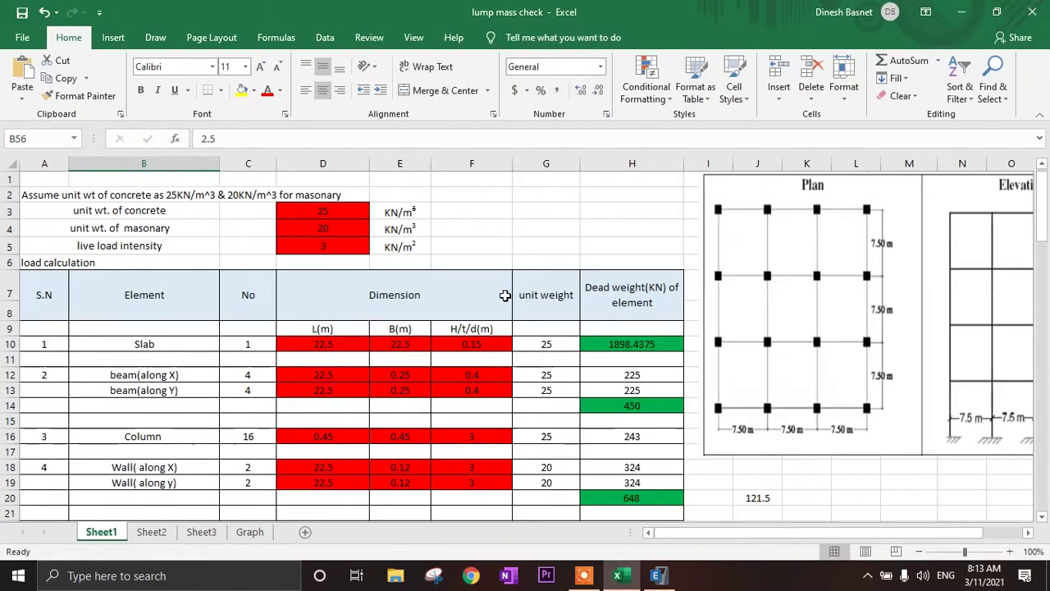
drag(669, 533, 726, 532)
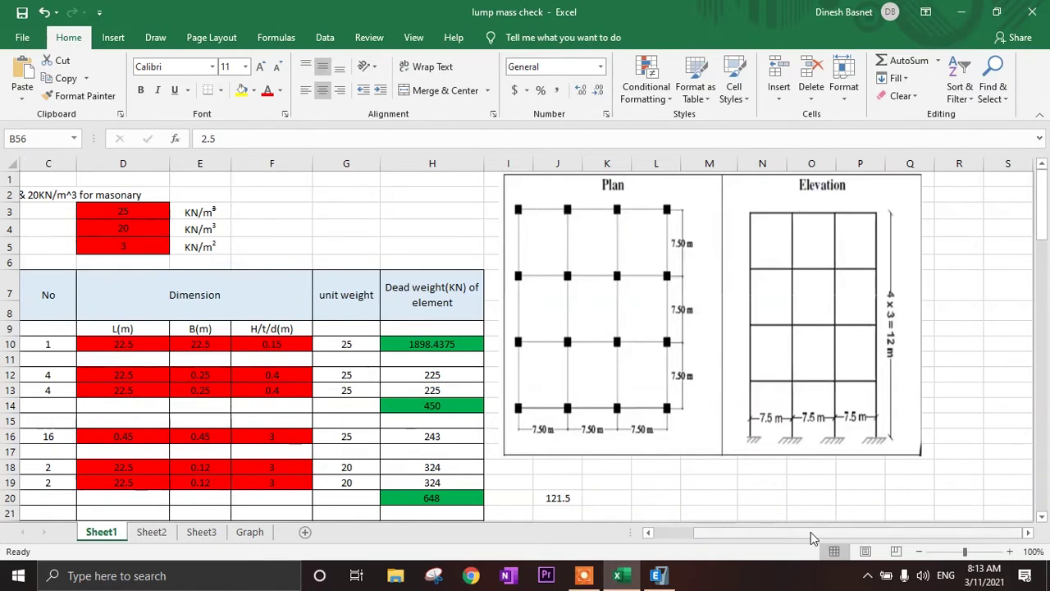
Step: Switch to ETABS and start a new model using built-in settings with Metric SI display units
click(659, 575)
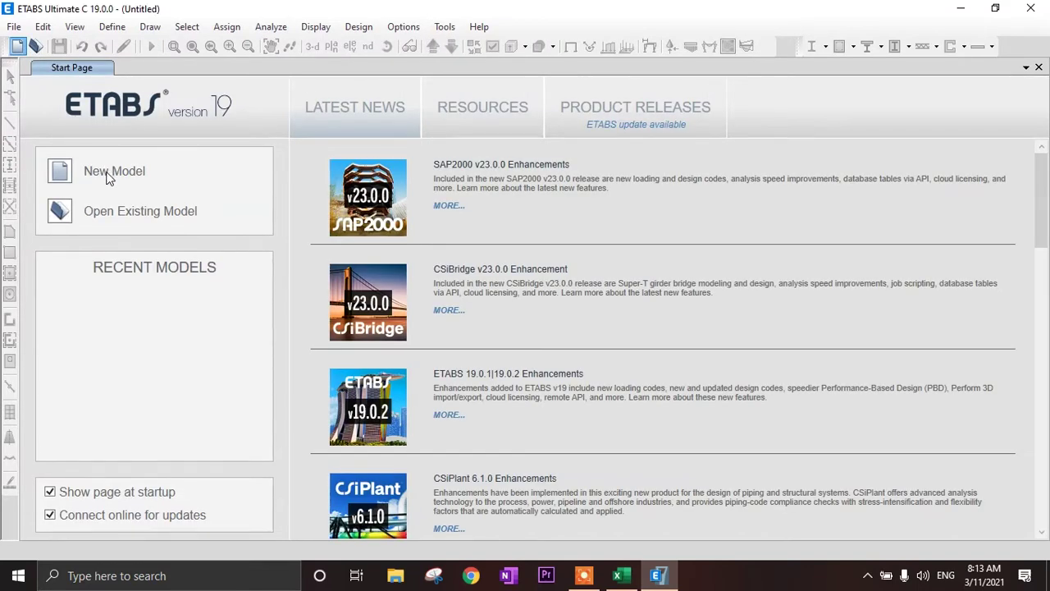
click(109, 178)
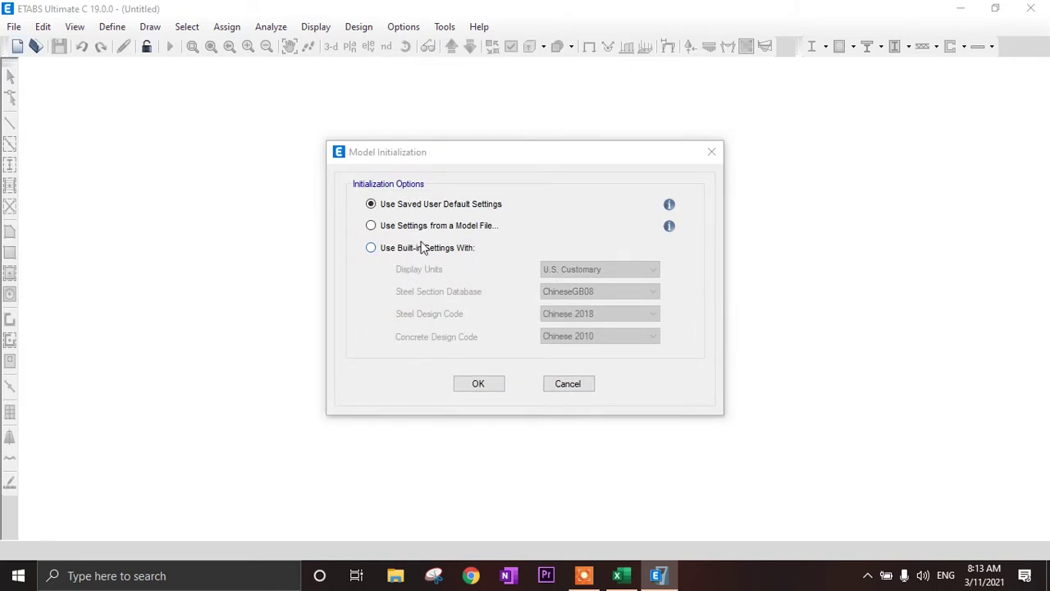
click(411, 251)
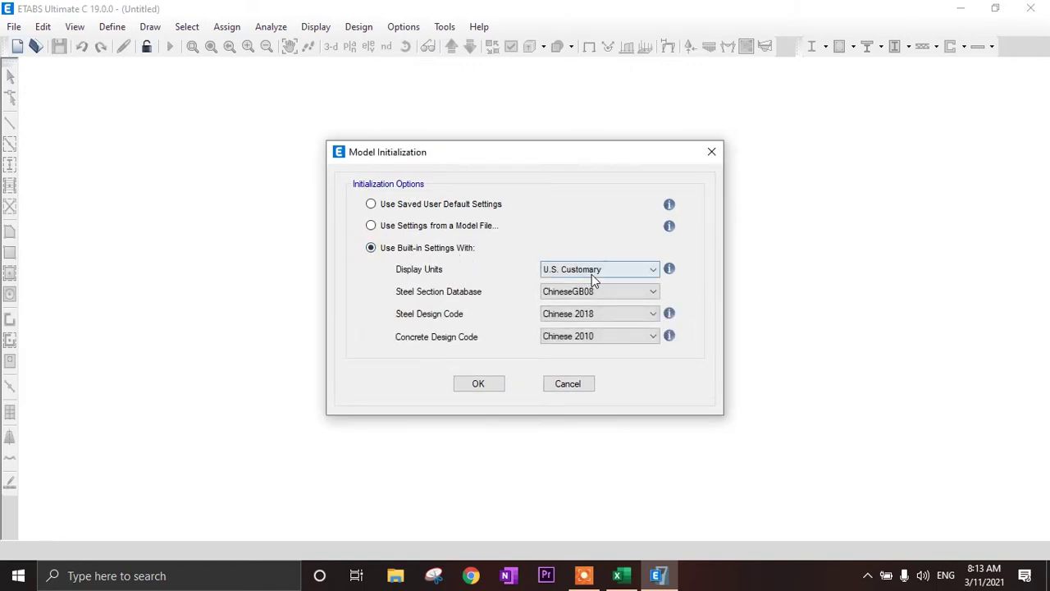
click(615, 272)
click(607, 293)
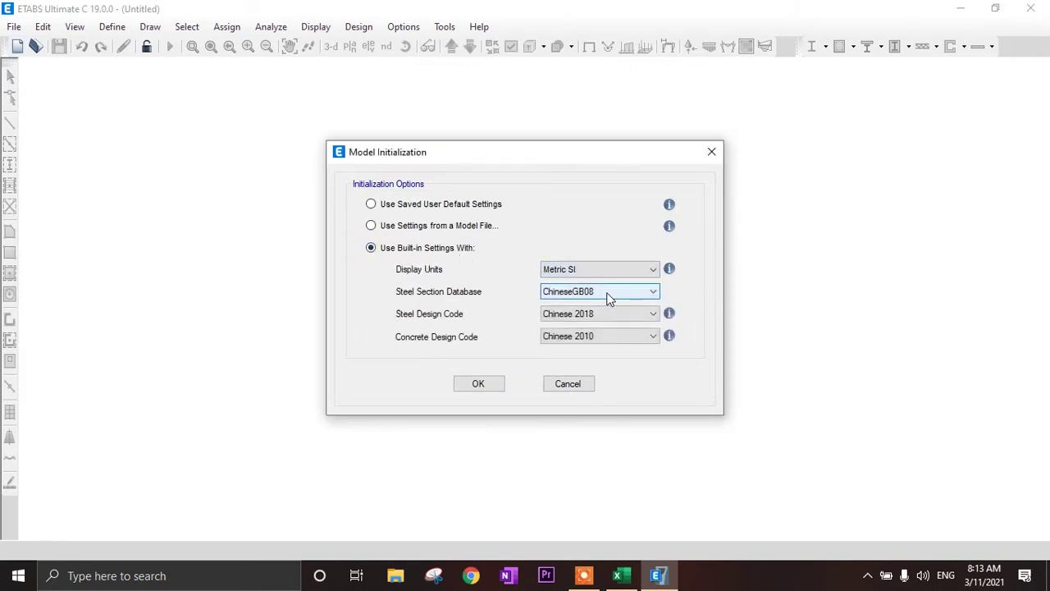
Step: Initialize the model with the Indian steel section database, steel design code IS 800:2007 and concrete design code IS 456:2000
click(619, 294)
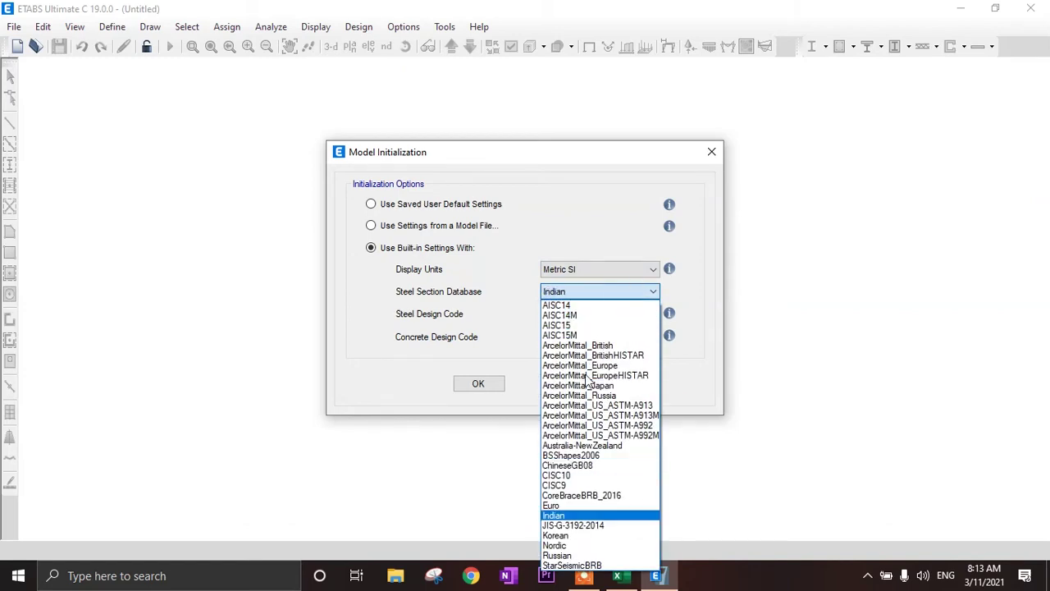
click(588, 515)
click(593, 310)
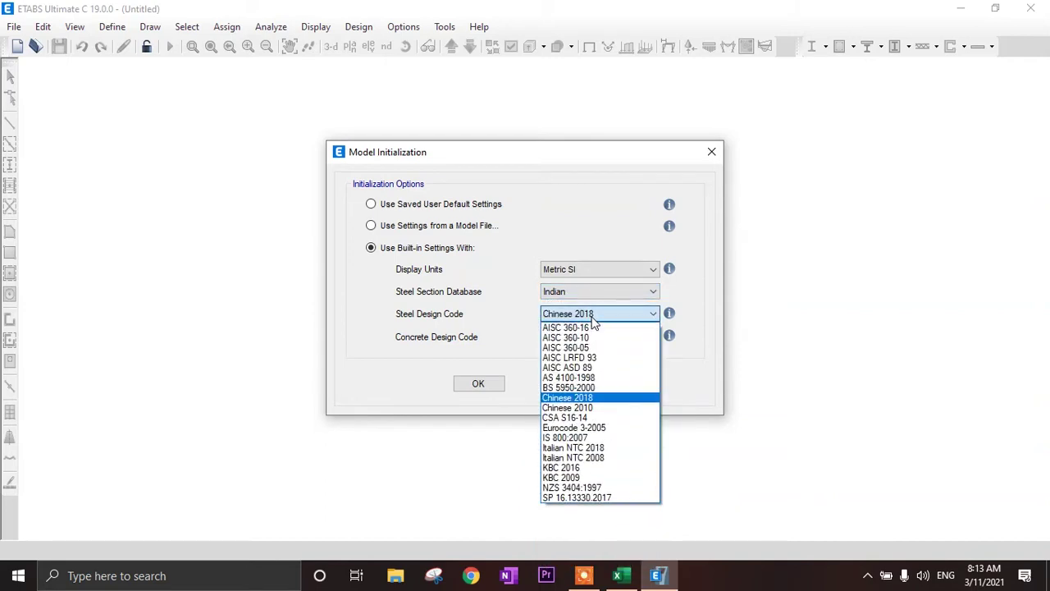
click(586, 439)
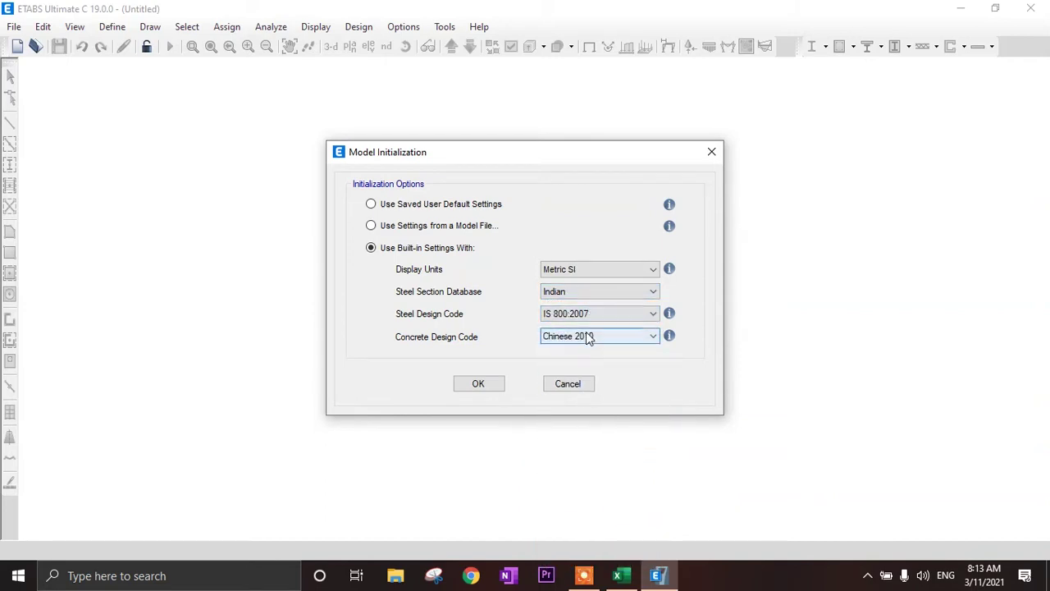
click(585, 333)
key(i)
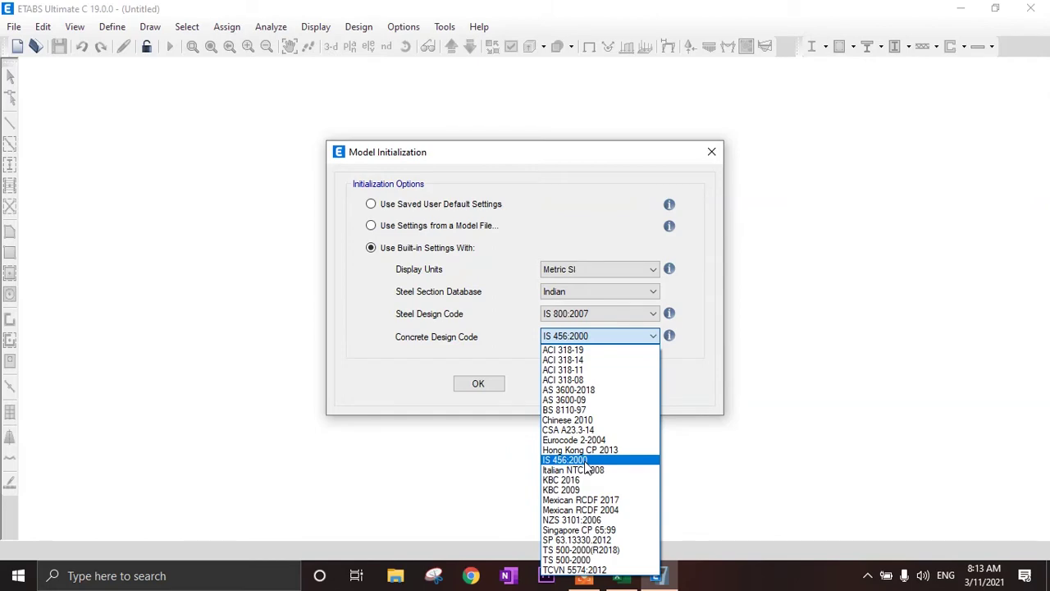
click(587, 462)
click(490, 384)
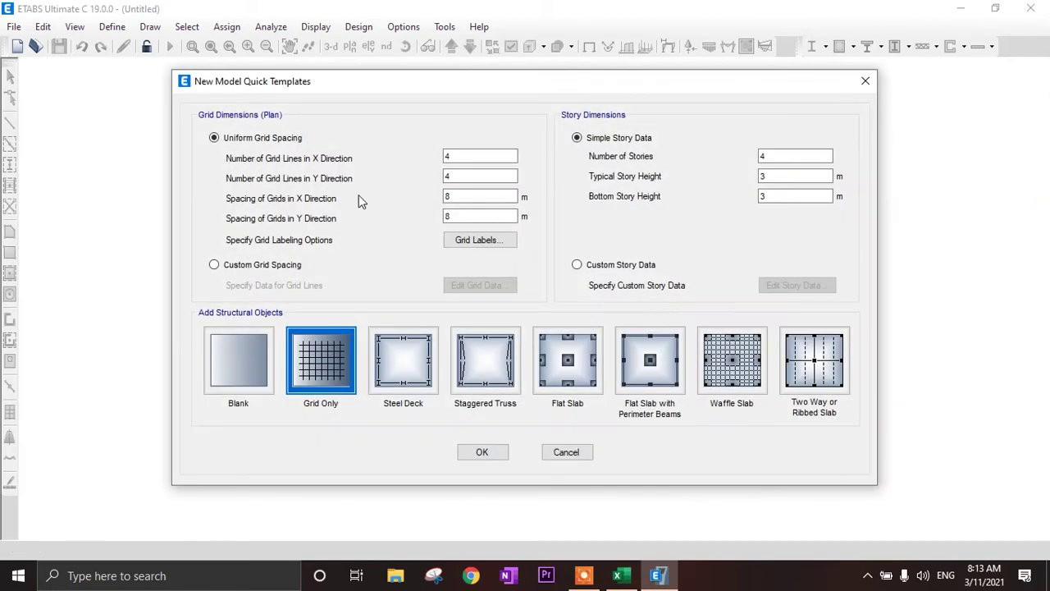
Step: Keep 4 grid lines in each direction and set the grid spacing to 7.5 m in both X and Y
click(469, 157)
key(Tab)
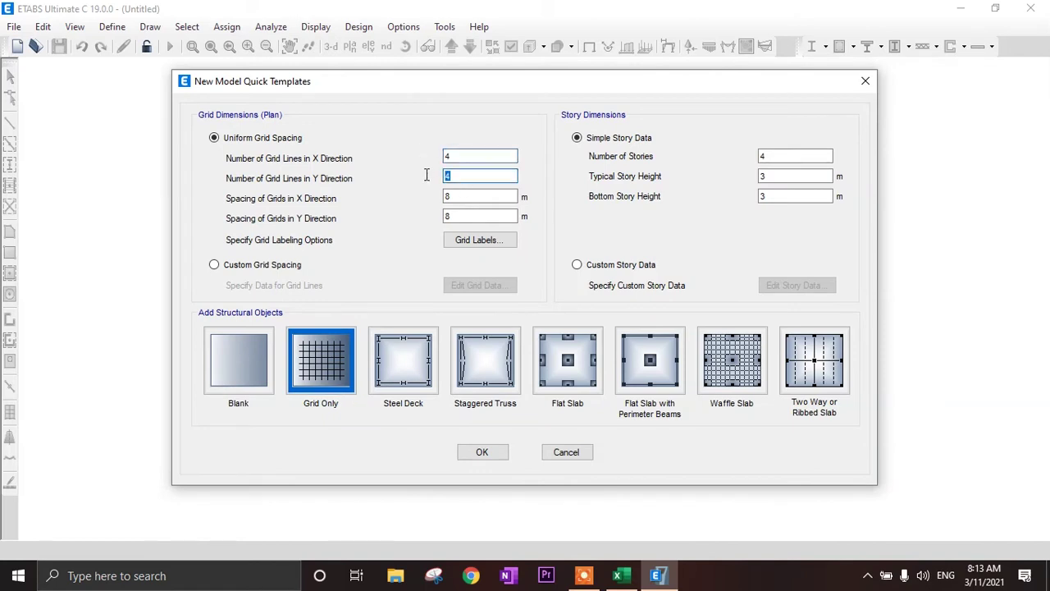
key(Tab)
text(7.5)
key(Tab)
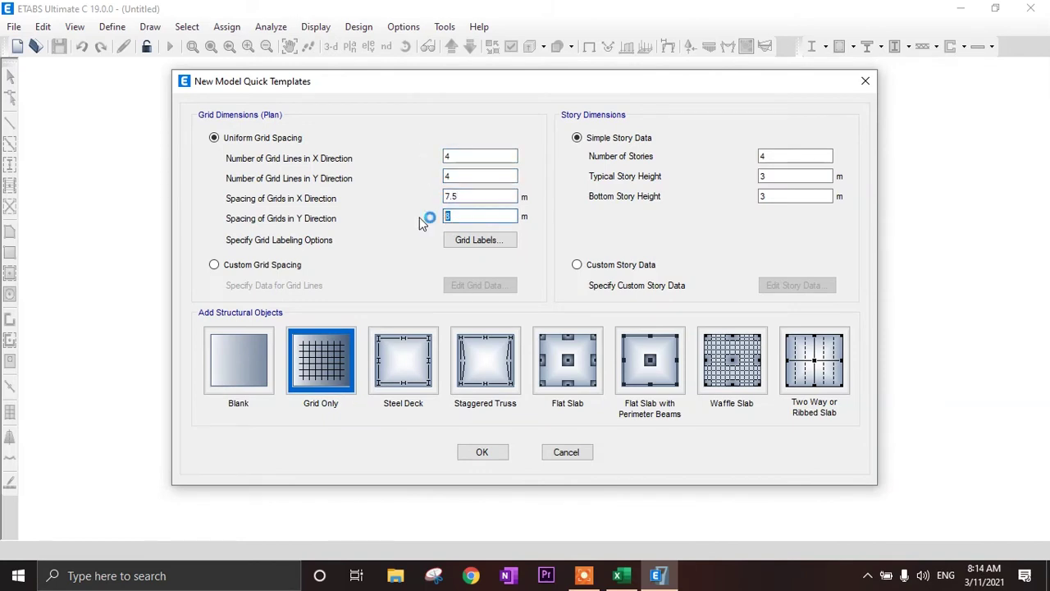
text(7.5)
Step: Create the grid-only model with 4 stories, keeping the typical and bottom story heights at 3 m
double_click(779, 160)
key(Tab)
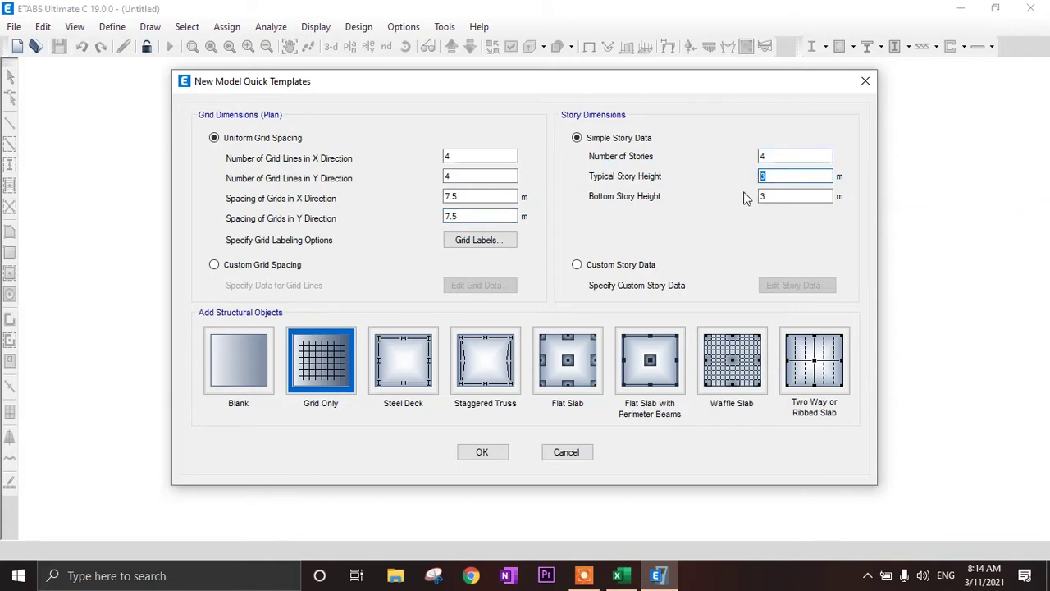
key(Tab)
click(483, 453)
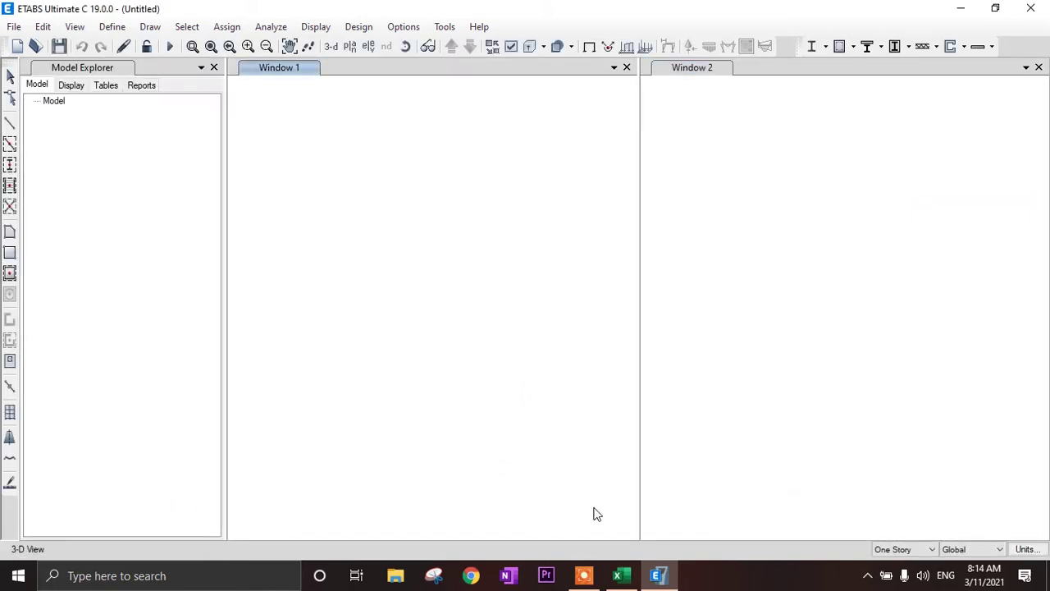
Step: Switch to Excel and read the building's member sizes, live load and other design data on Sheet2
click(621, 575)
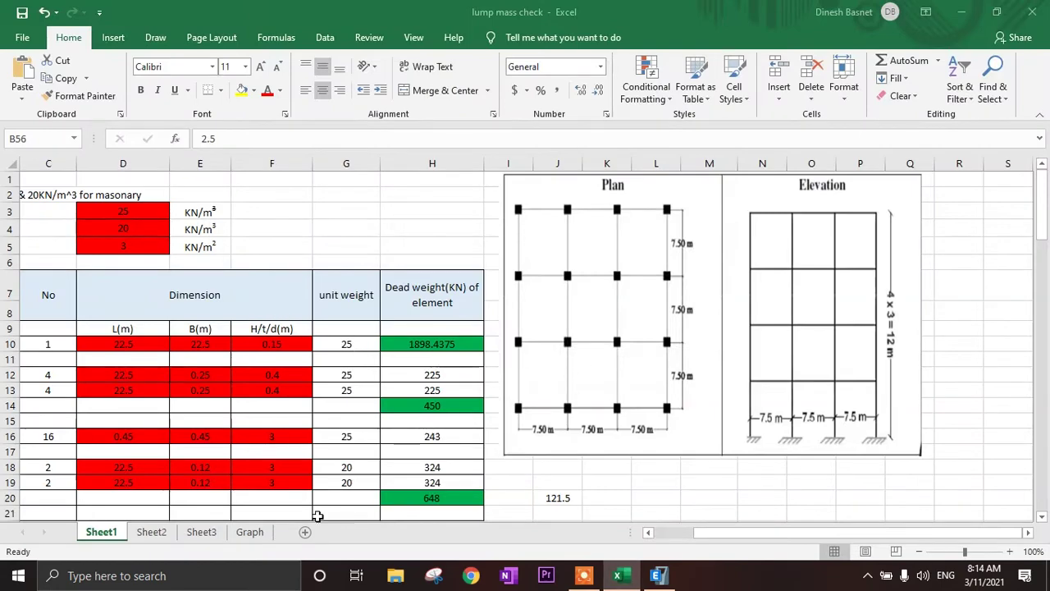
click(151, 532)
scroll(210, 419, up, 10)
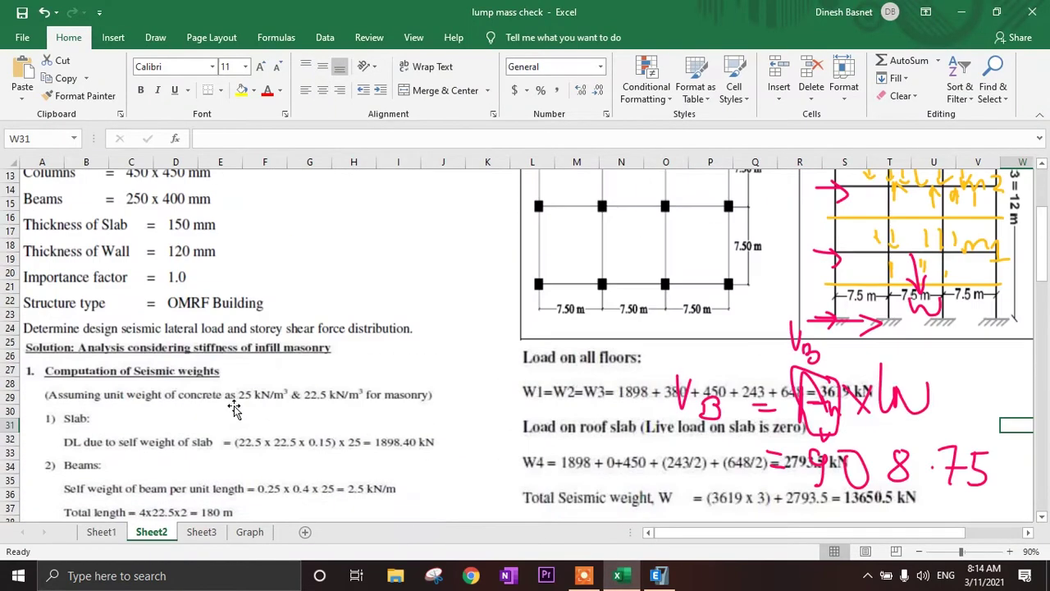
scroll(222, 406, up, 4)
scroll(211, 370, down, 1)
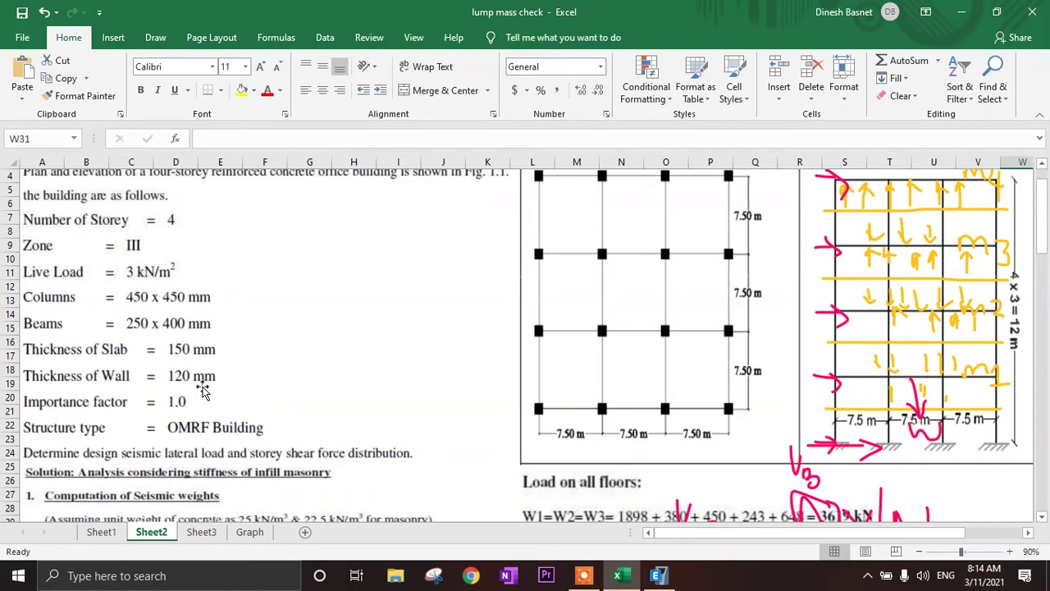
Step: Switch to ETABS and add a new concrete material from the India region with grade M20
click(658, 575)
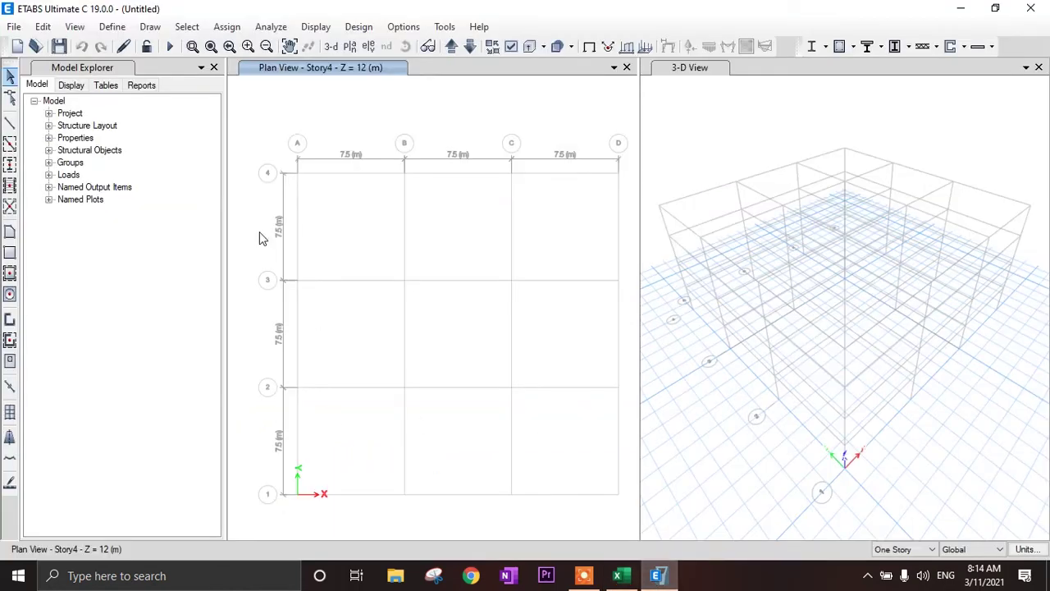
click(119, 27)
click(163, 45)
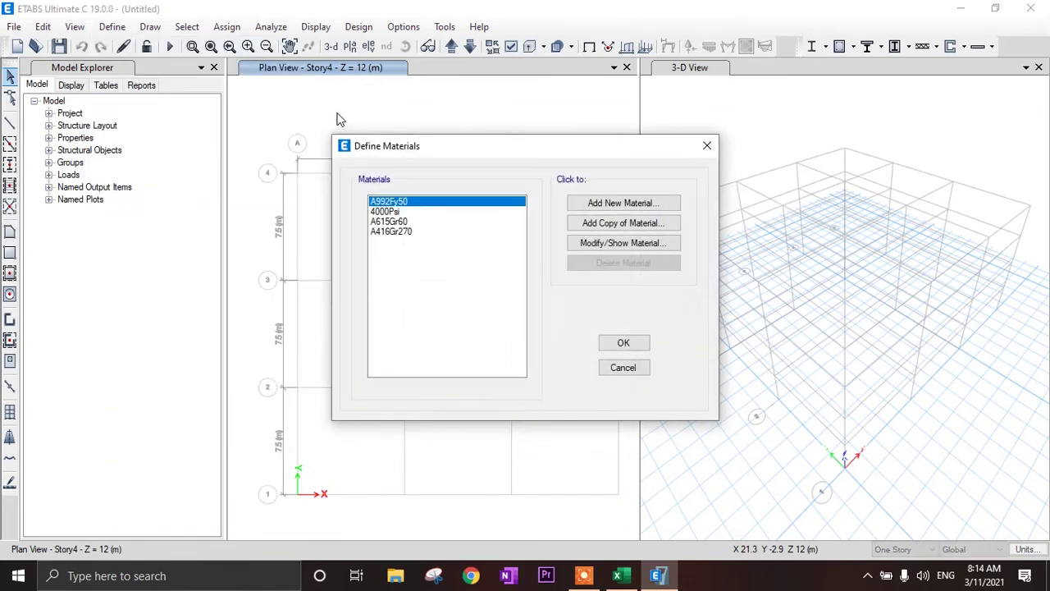
click(624, 204)
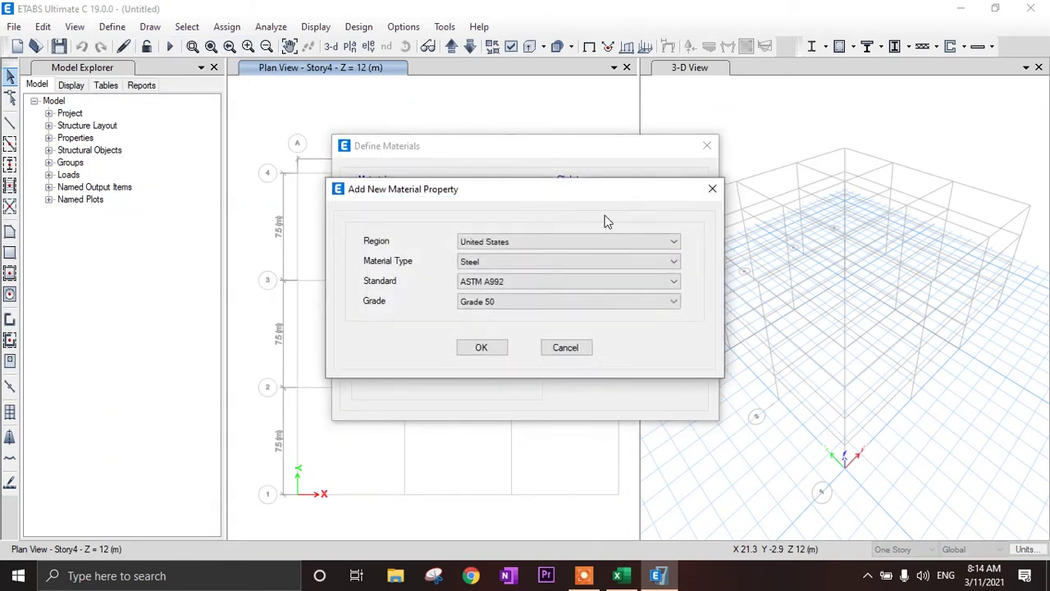
click(569, 240)
click(522, 276)
click(535, 261)
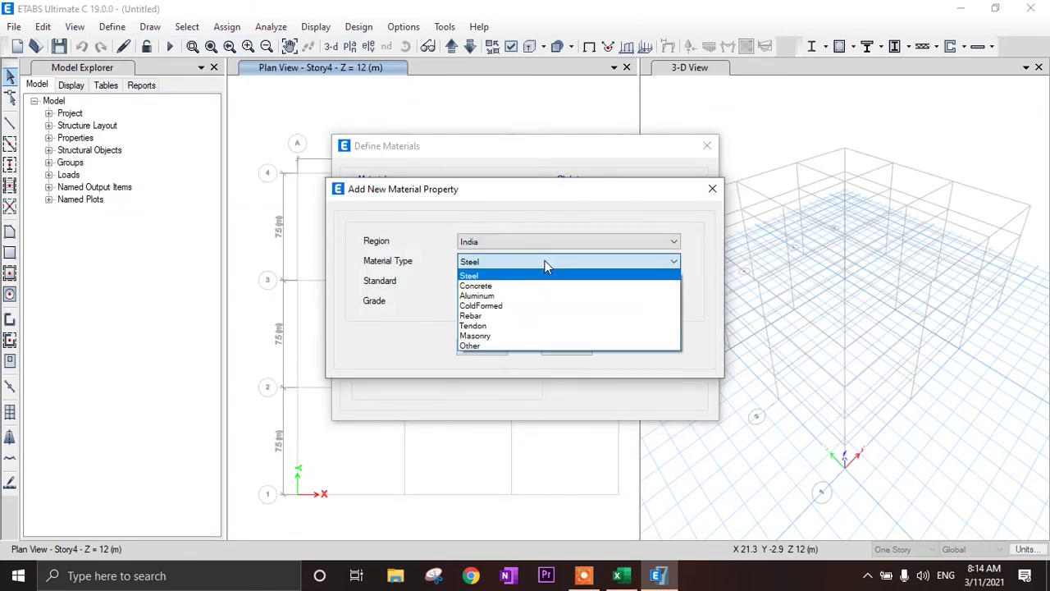
click(512, 292)
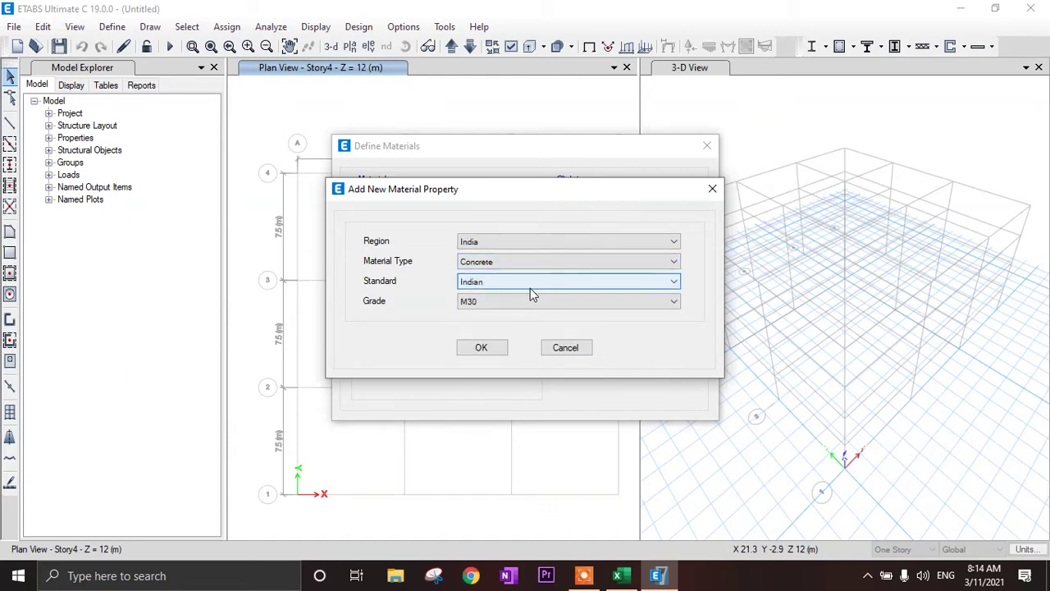
click(535, 302)
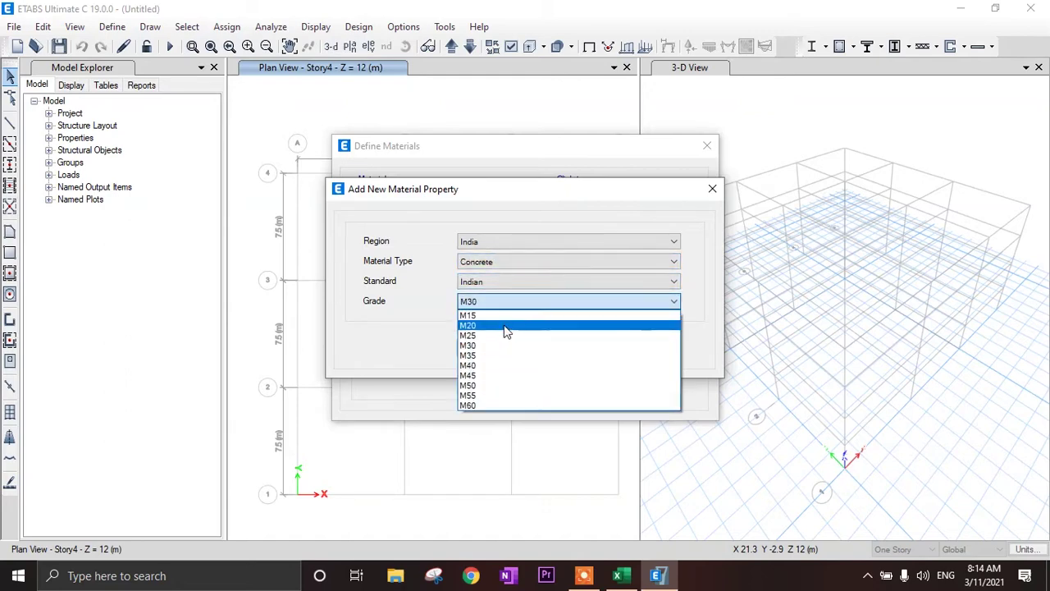
click(507, 326)
click(486, 348)
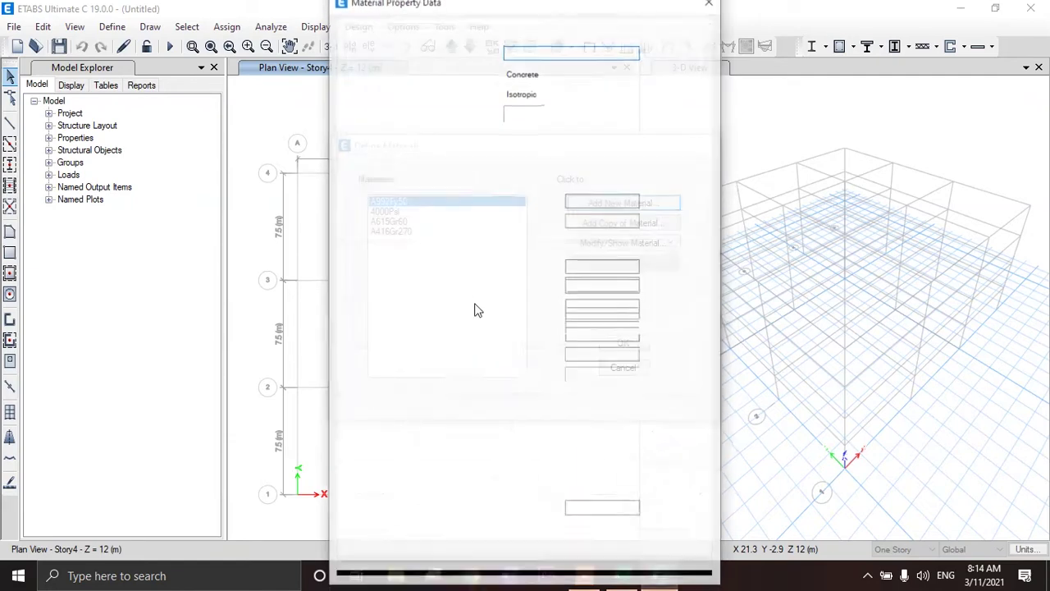
Step: Set the M20 concrete's weight per unit volume to 25 kN/m³ and accept the material
double_click(568, 201)
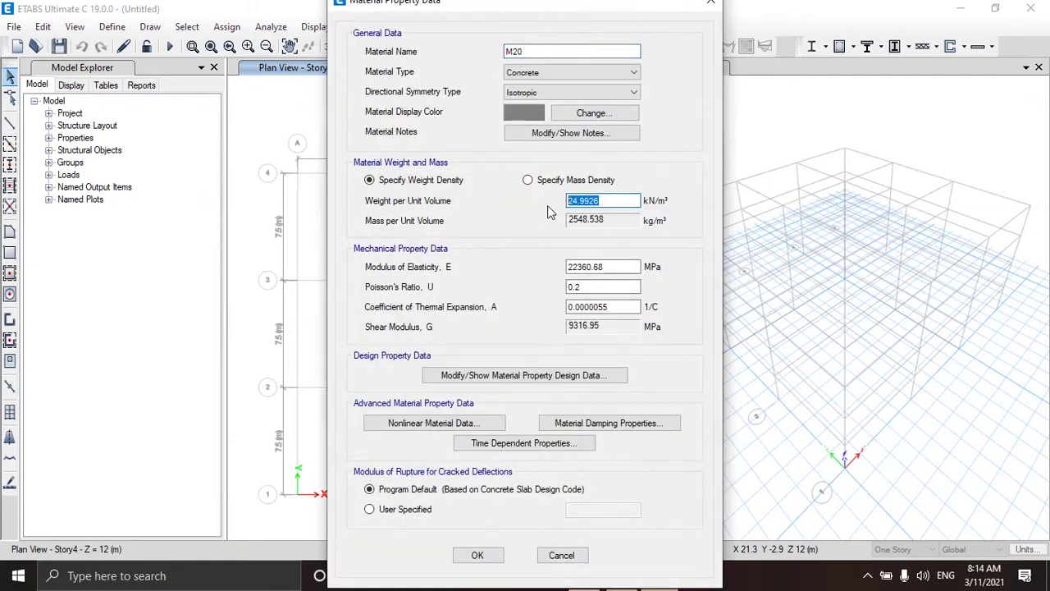
text(25)
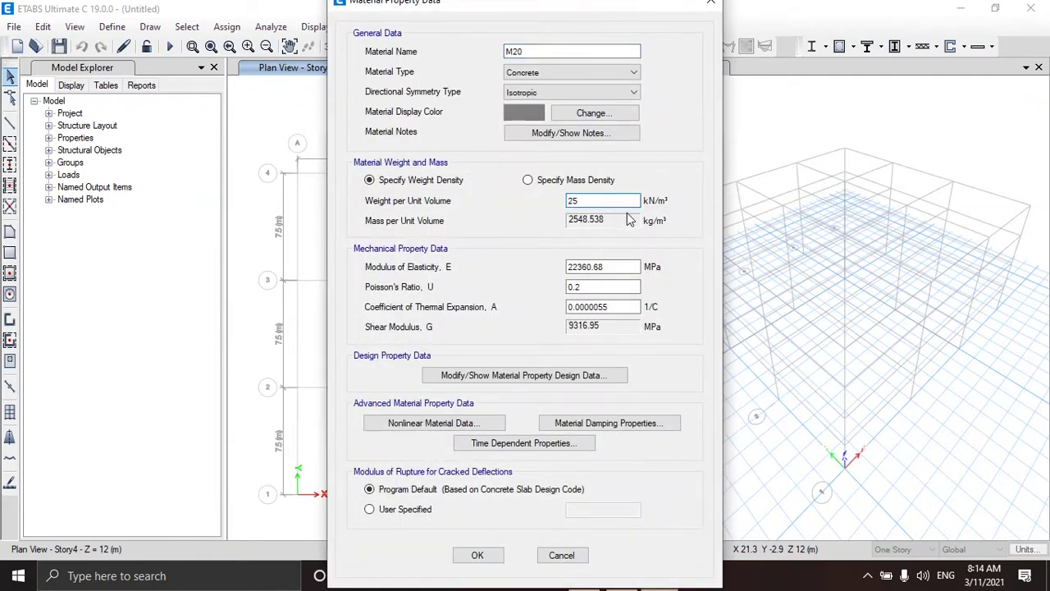
click(478, 555)
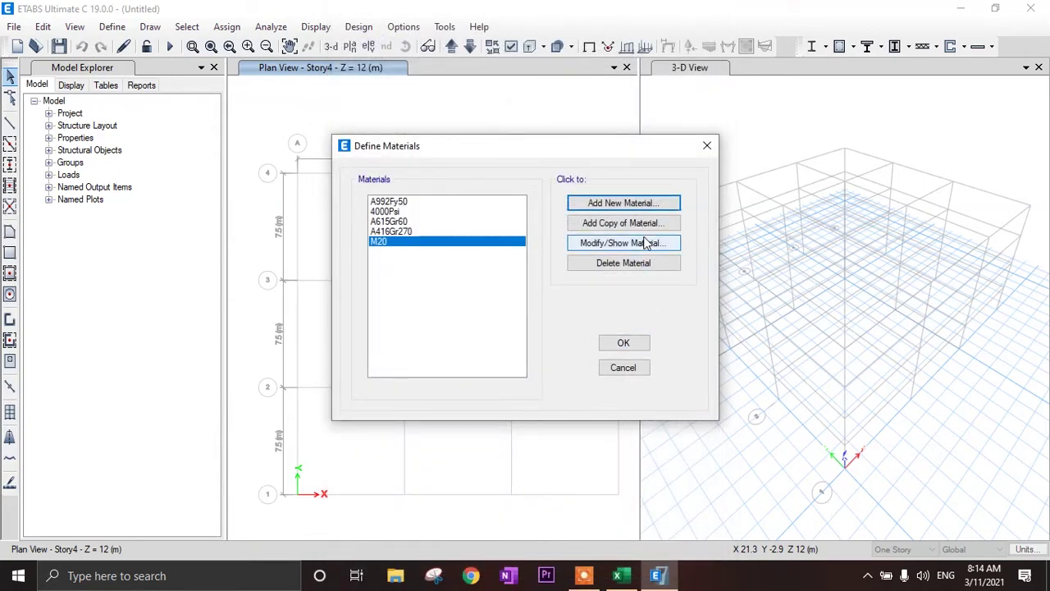
Step: Add another new material for the India region with the material type Masonry
click(637, 205)
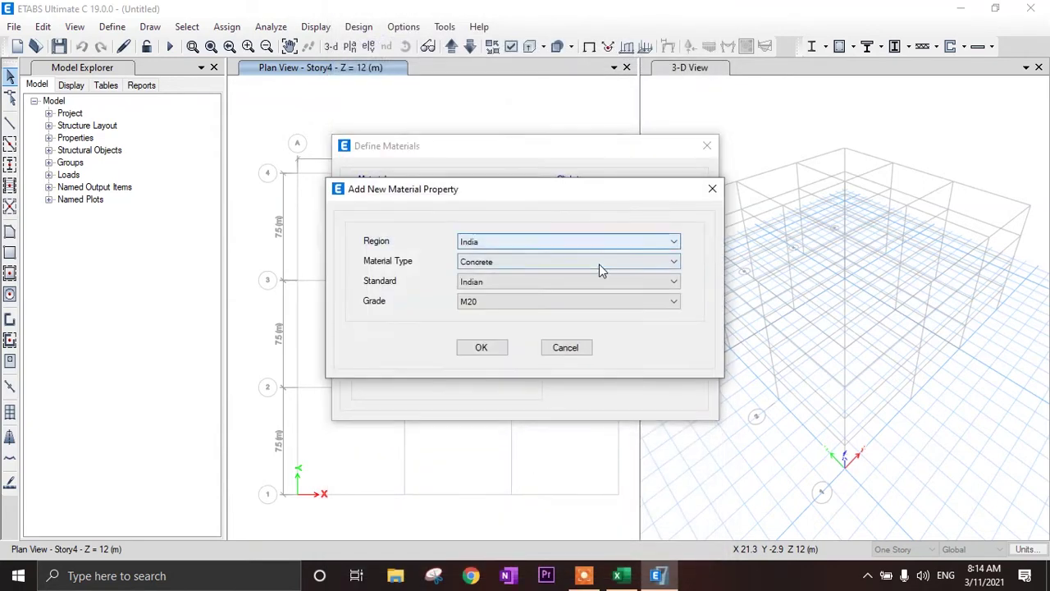
click(599, 263)
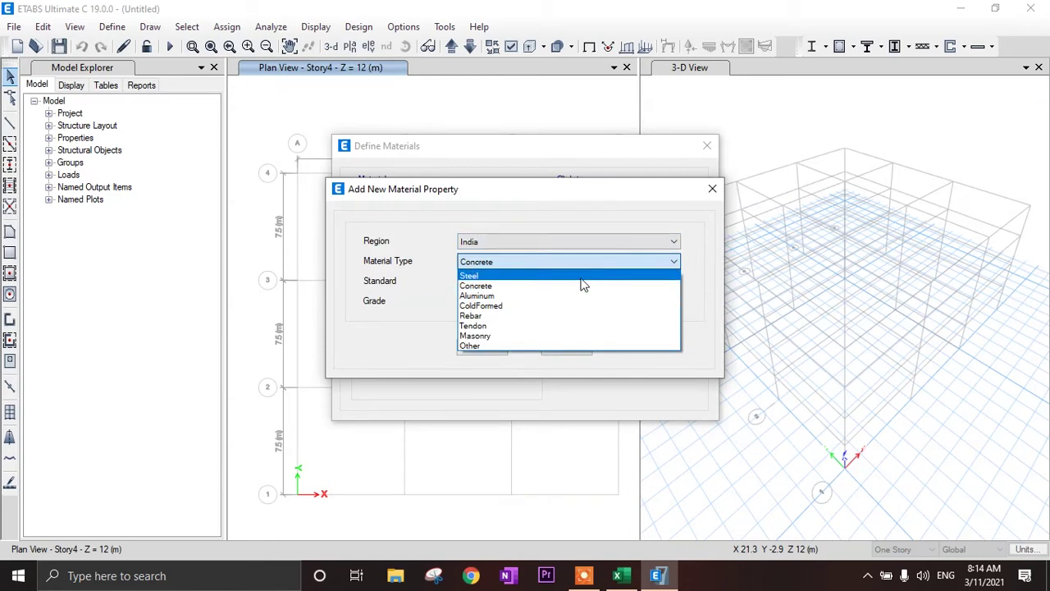
click(525, 336)
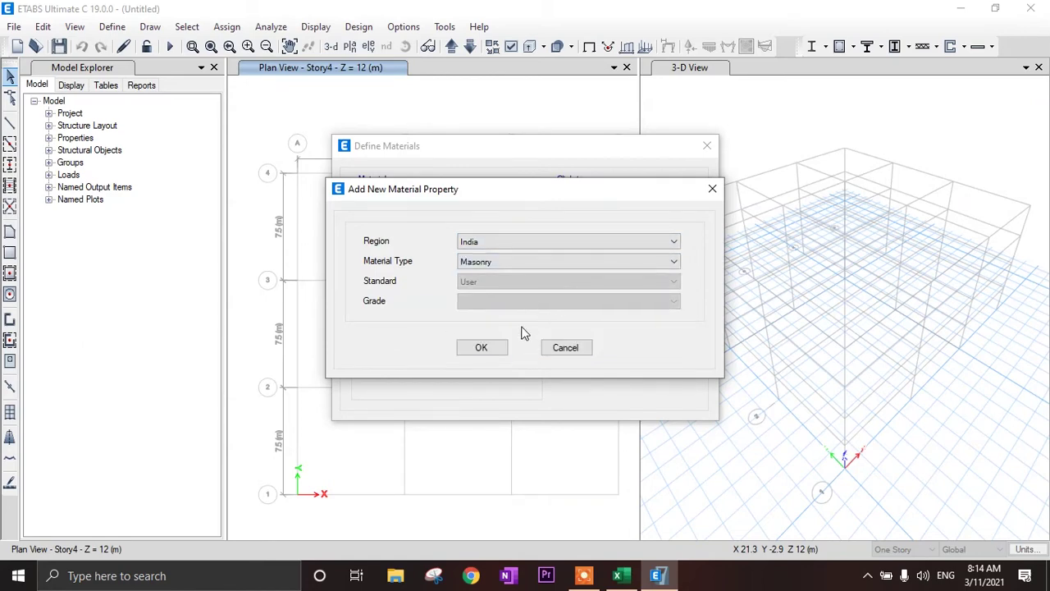
click(482, 349)
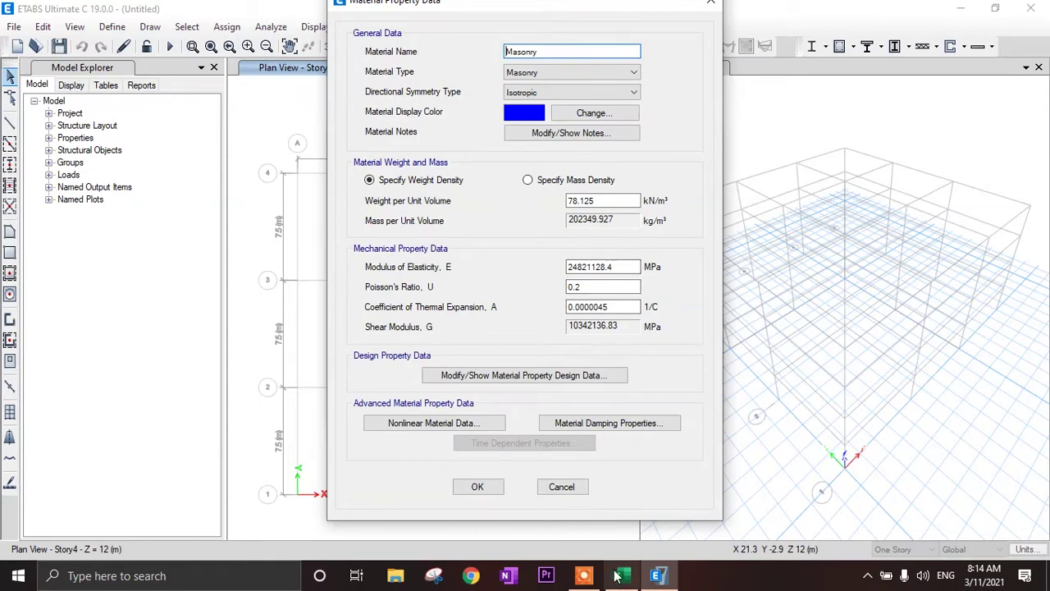
Step: Check the masonry unit weight on Sheet1 in Excel, and in ETABS set the Masonry material's weight per unit volume to 20 kN/m³
click(617, 577)
scroll(369, 386, up, 1)
click(98, 532)
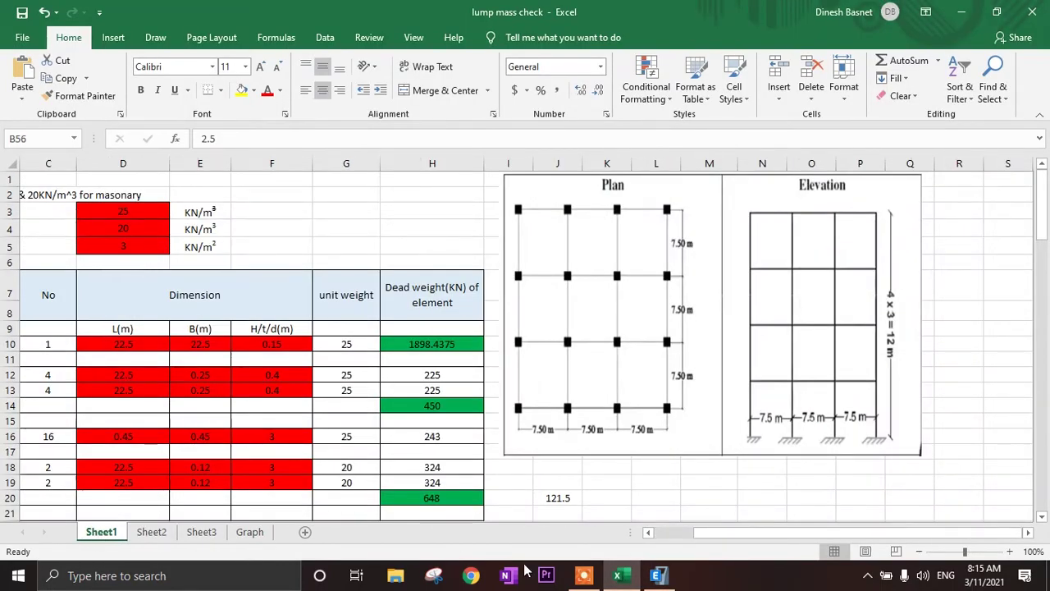
drag(696, 531, 682, 531)
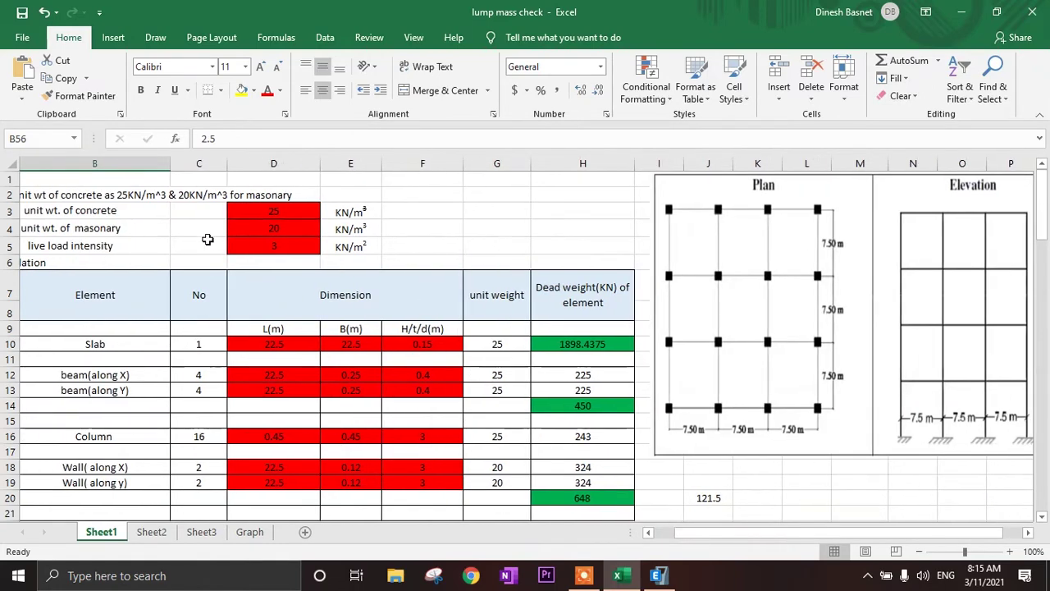
click(658, 575)
drag(611, 201, 545, 201)
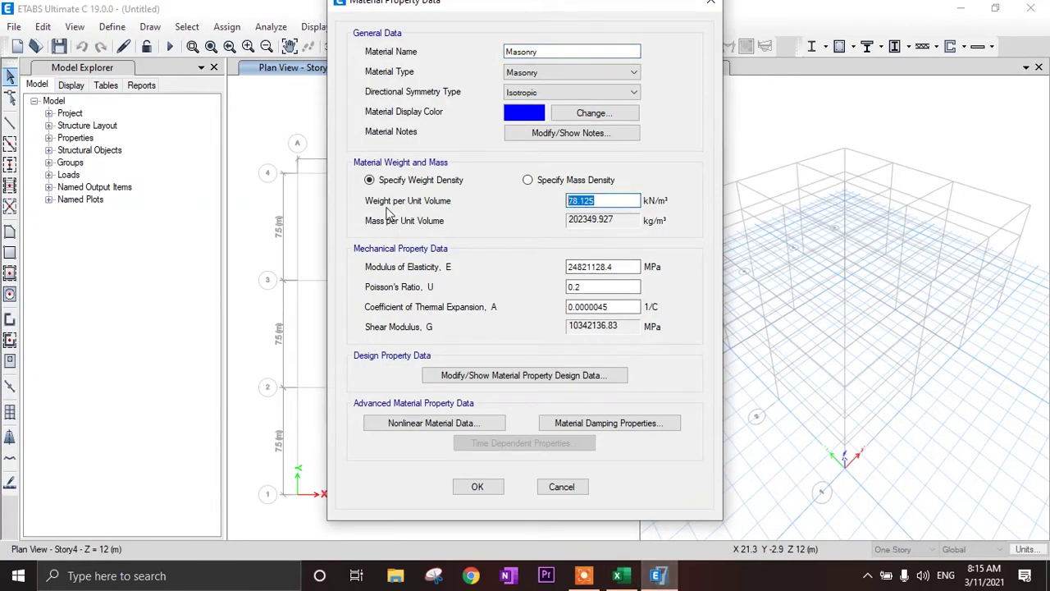
text(20)
click(497, 484)
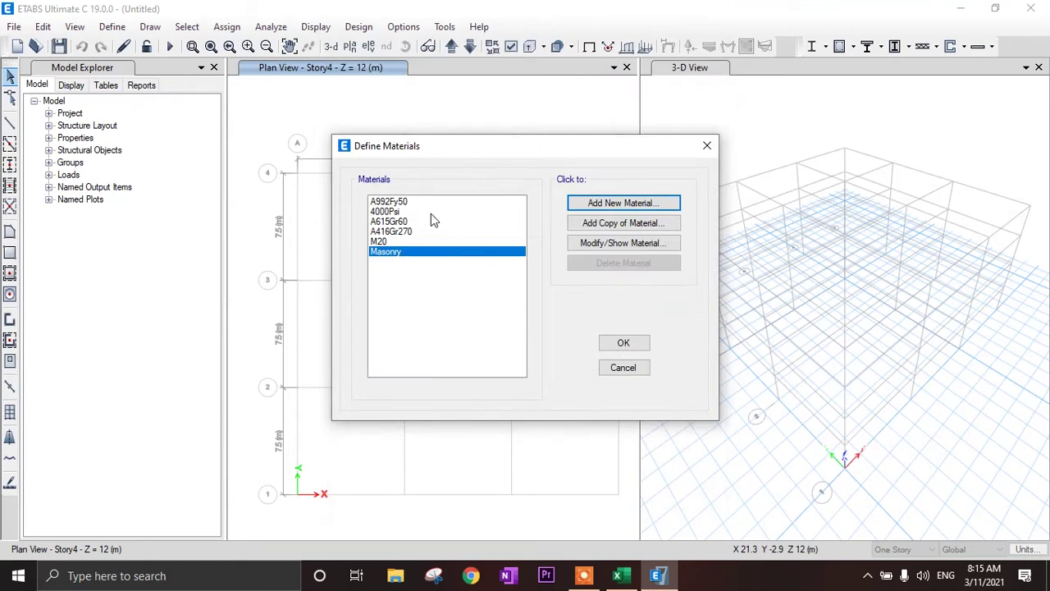
click(622, 343)
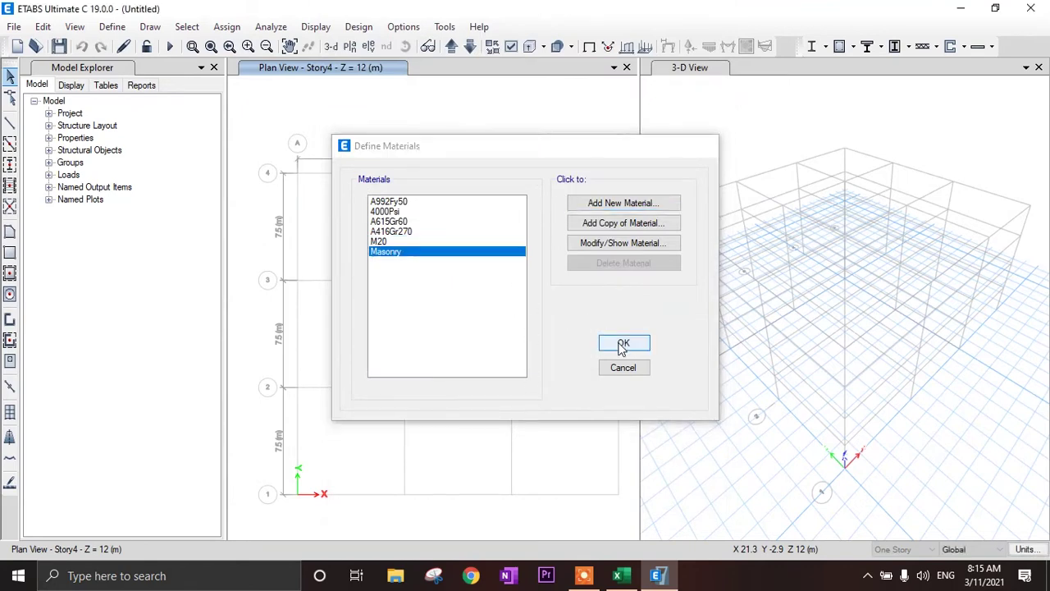
Step: Add a concrete rectangular frame section named B - 250*400 with M20 as its material
click(113, 26)
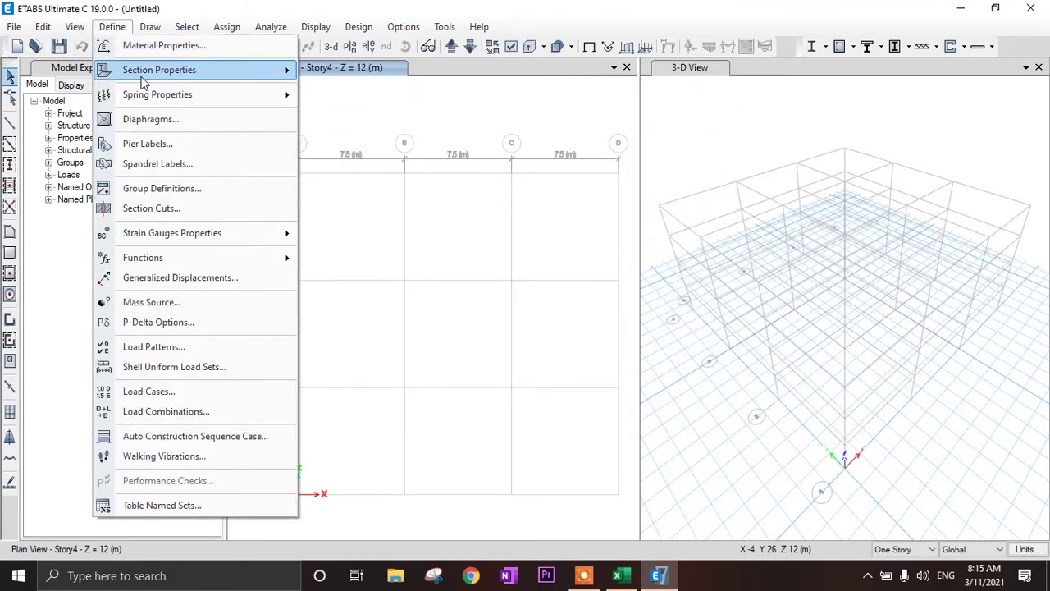
mouse_move(194, 70)
click(386, 72)
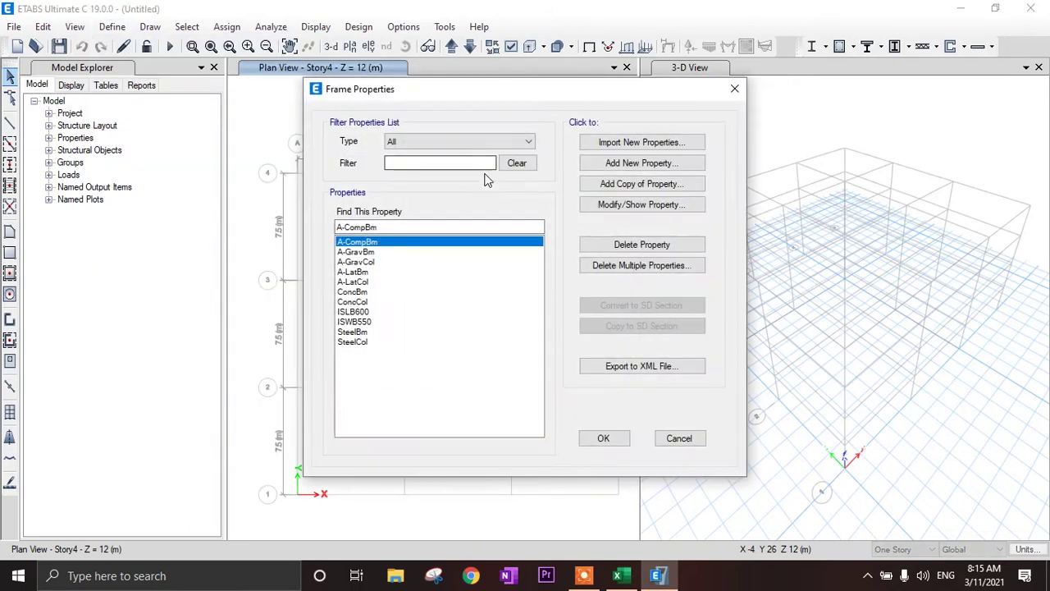
click(661, 164)
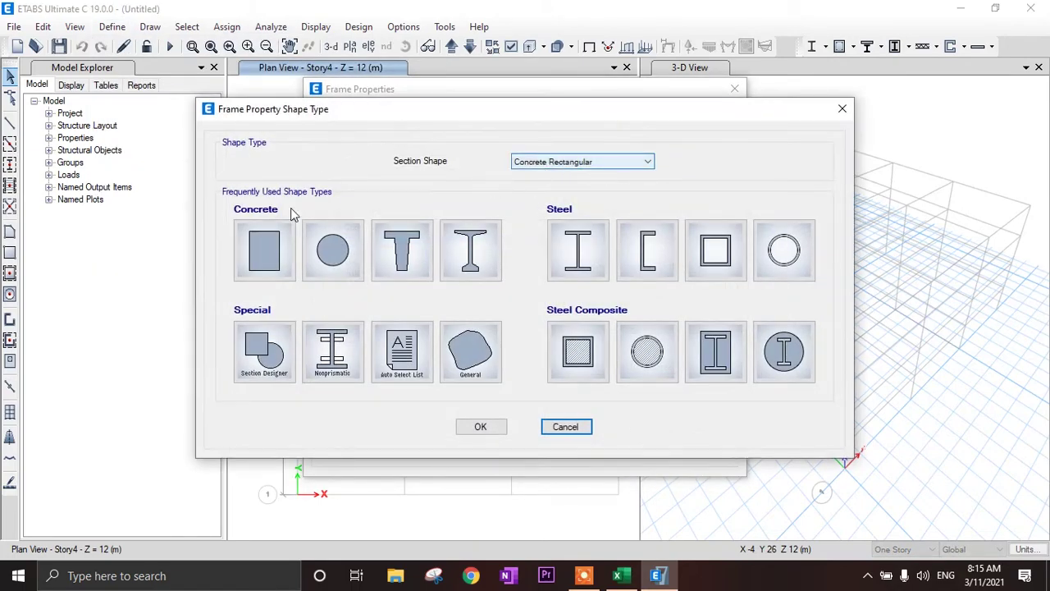
click(265, 252)
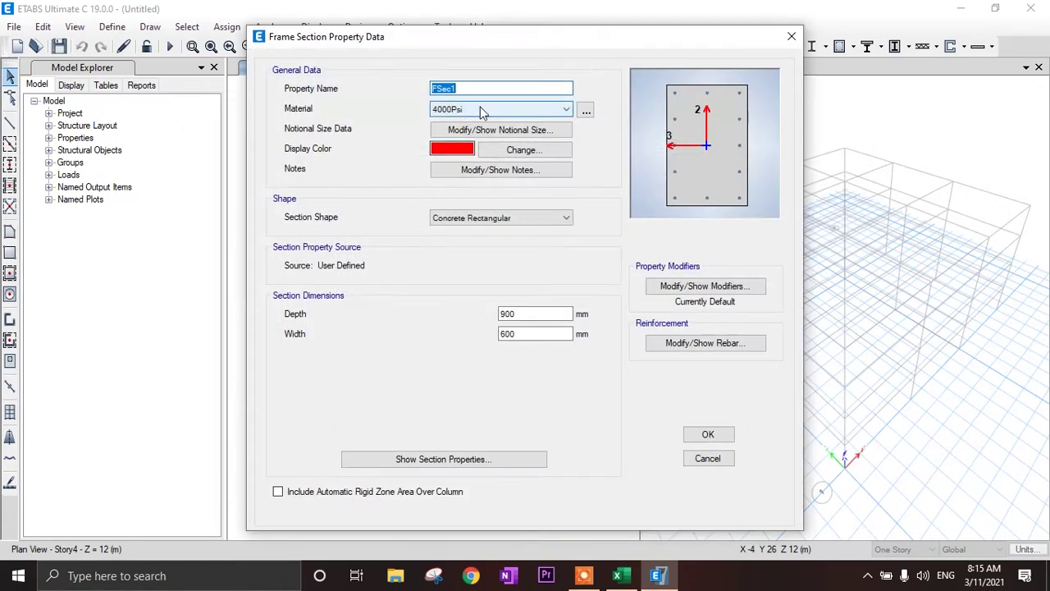
click(484, 108)
click(487, 163)
double_click(433, 90)
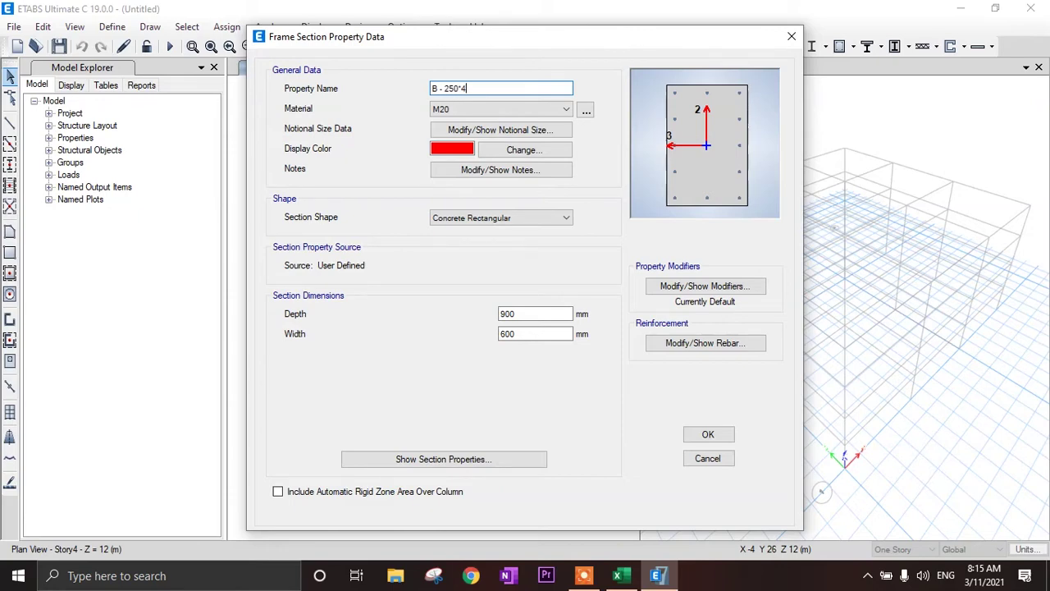
click(482, 109)
click(485, 167)
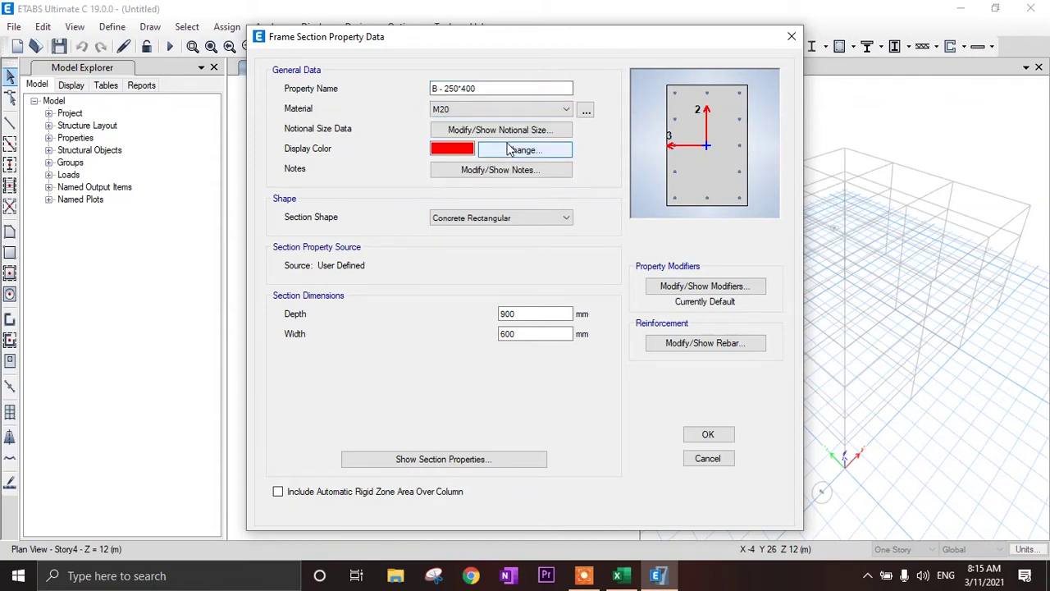
Step: Set the beam section's depth to 400 mm and its width to 250 mm
drag(526, 314, 493, 318)
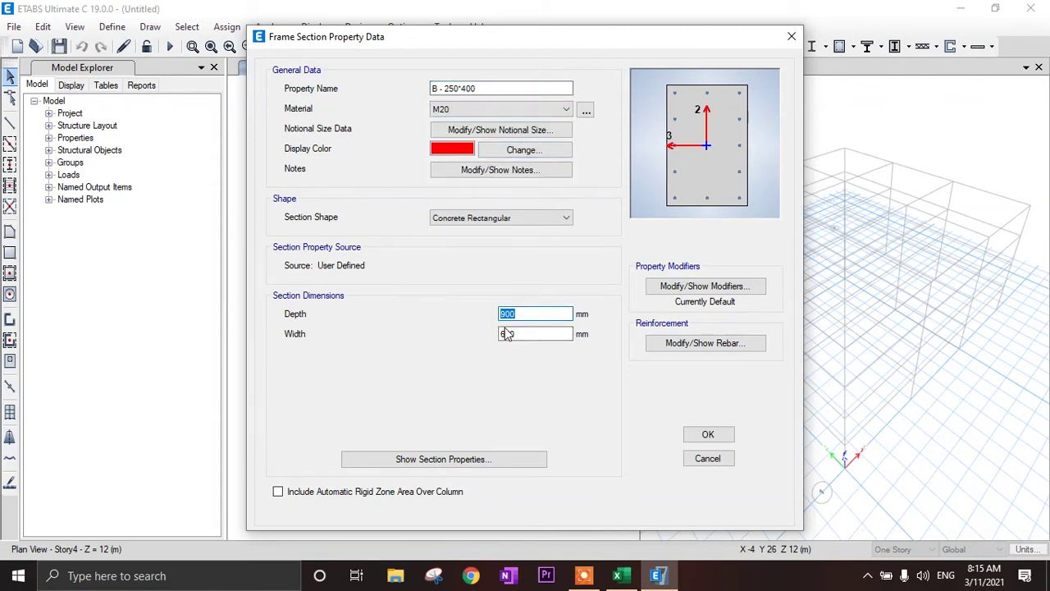
text(400)
double_click(502, 339)
text(250)
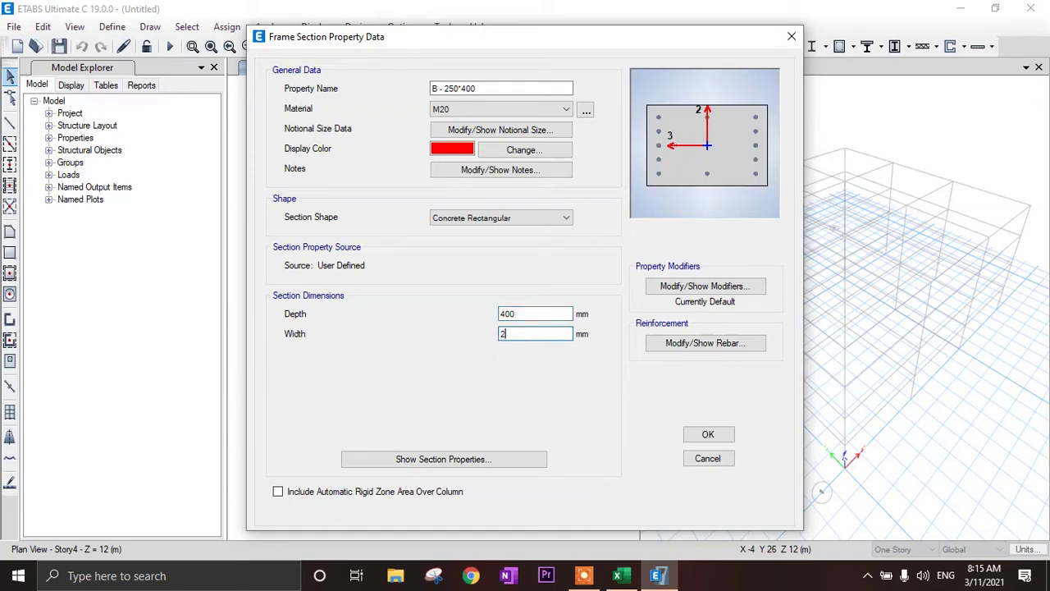
Step: Set the beam section's reinforcement design type to M3 Design Only (Beam) and accept the section
click(699, 343)
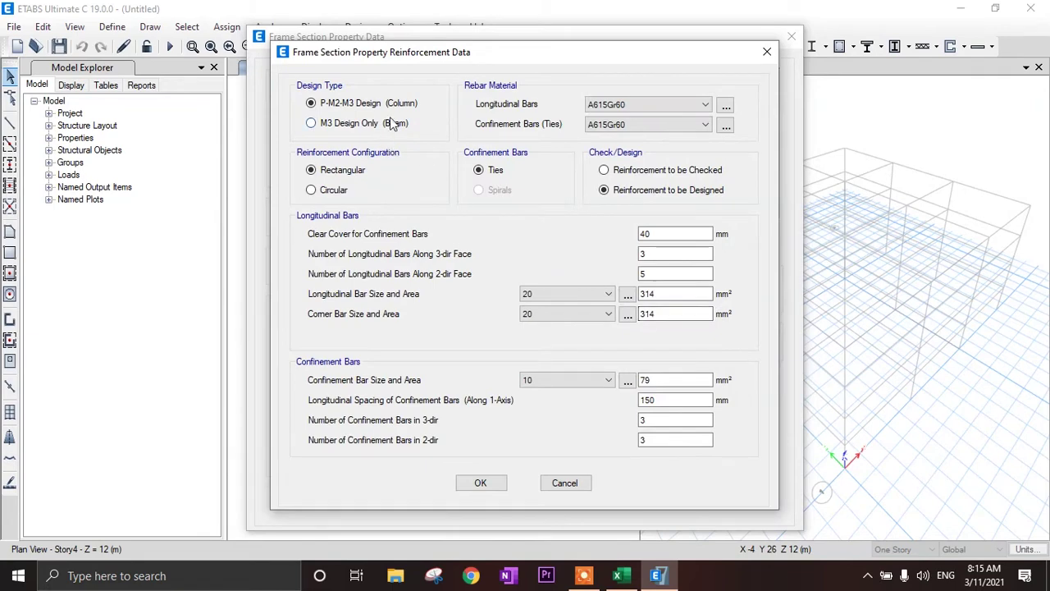
click(386, 124)
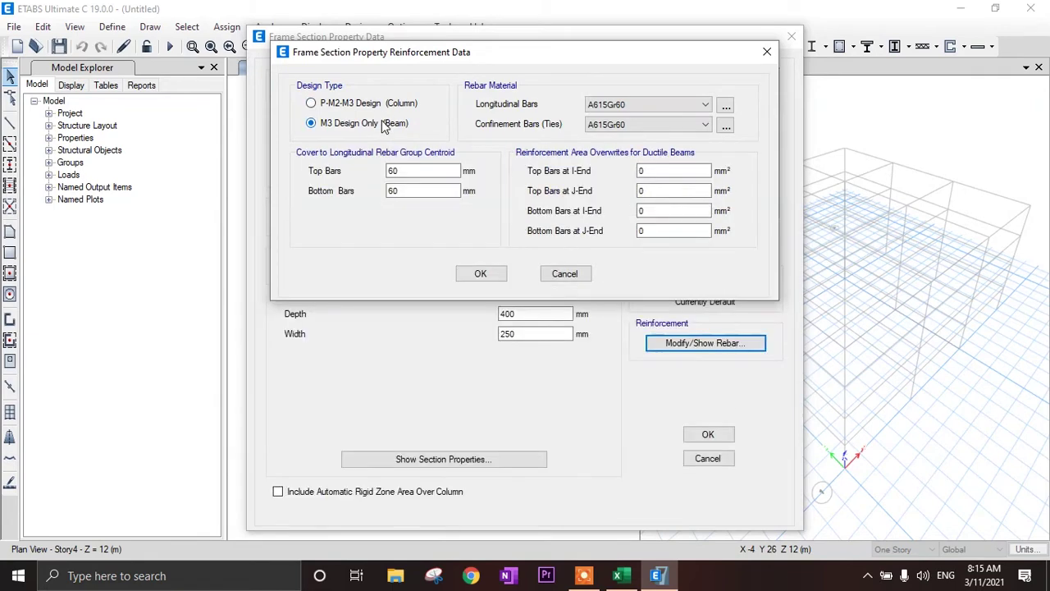
click(478, 273)
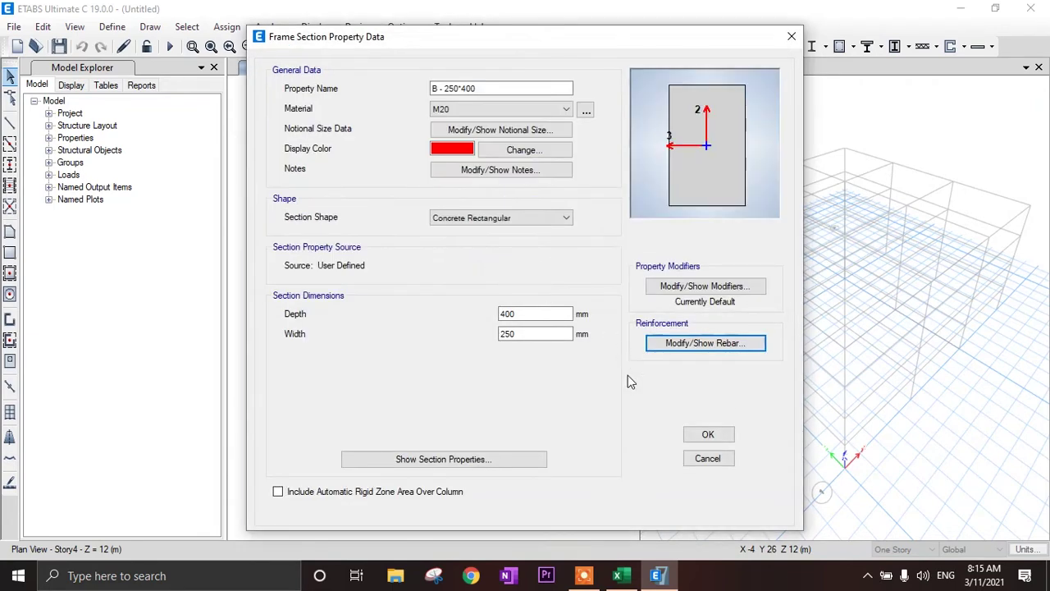
click(709, 436)
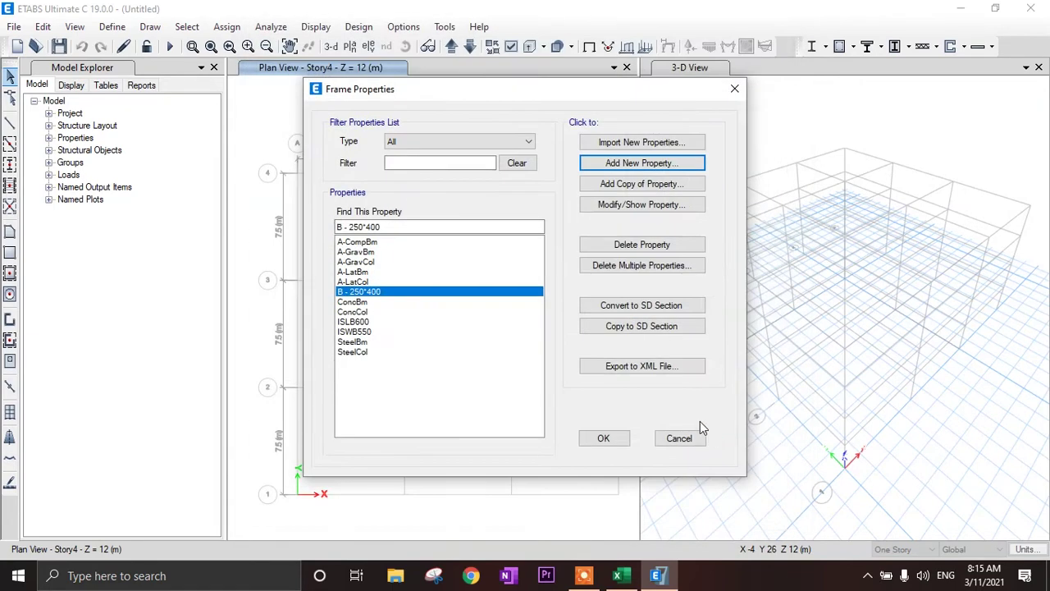
Step: Add a concrete rectangular frame section named C - 450*450 with M20 as its material
click(648, 167)
click(332, 250)
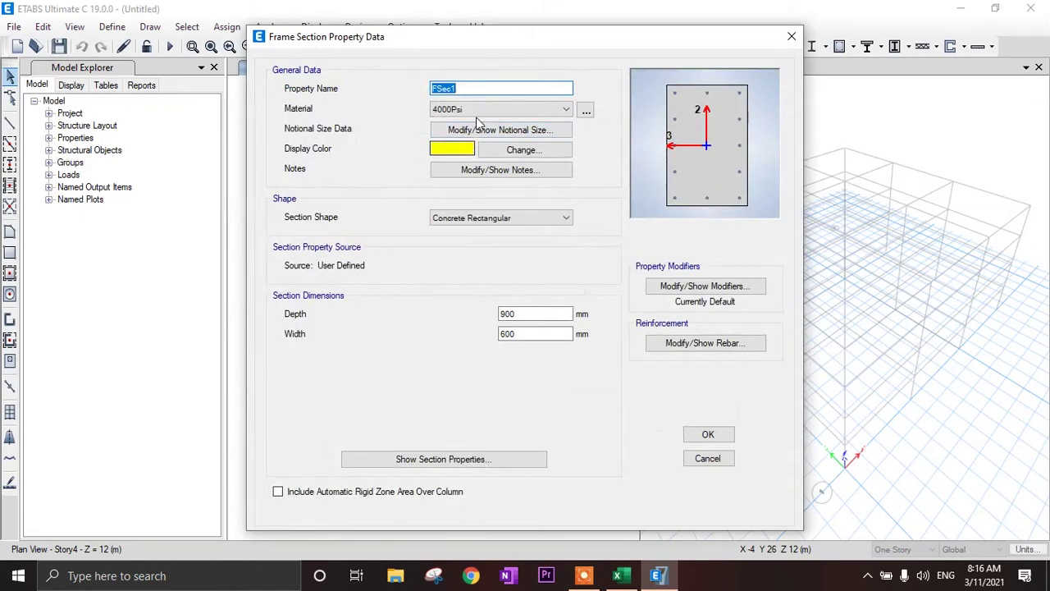
key(BackSpace)
text(C -)
click(480, 110)
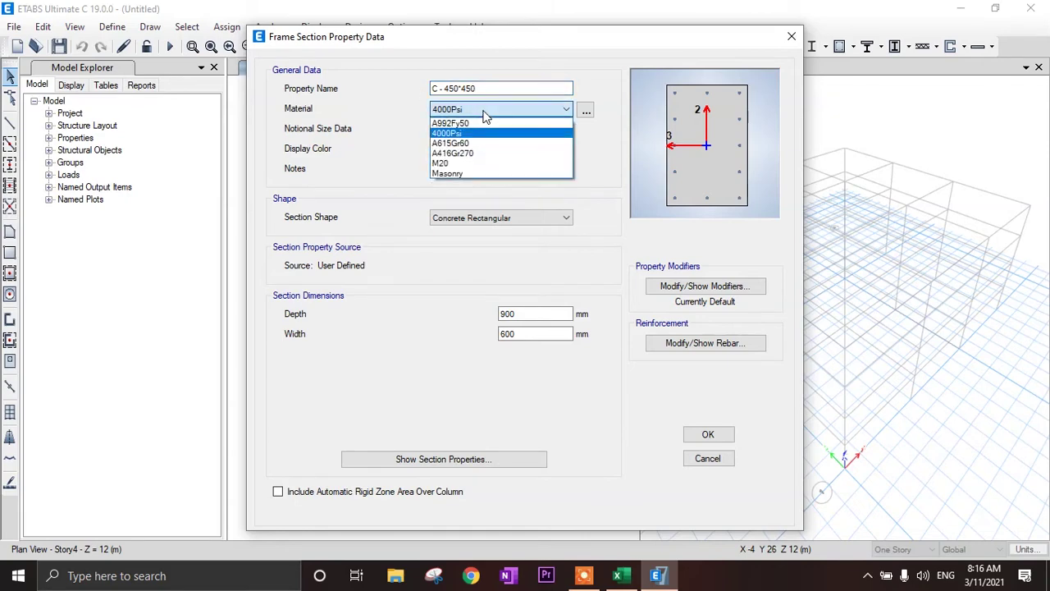
click(472, 164)
Step: Set the column section's depth and width to 450 mm, check its reinforcement data and accept the section
drag(534, 314, 502, 314)
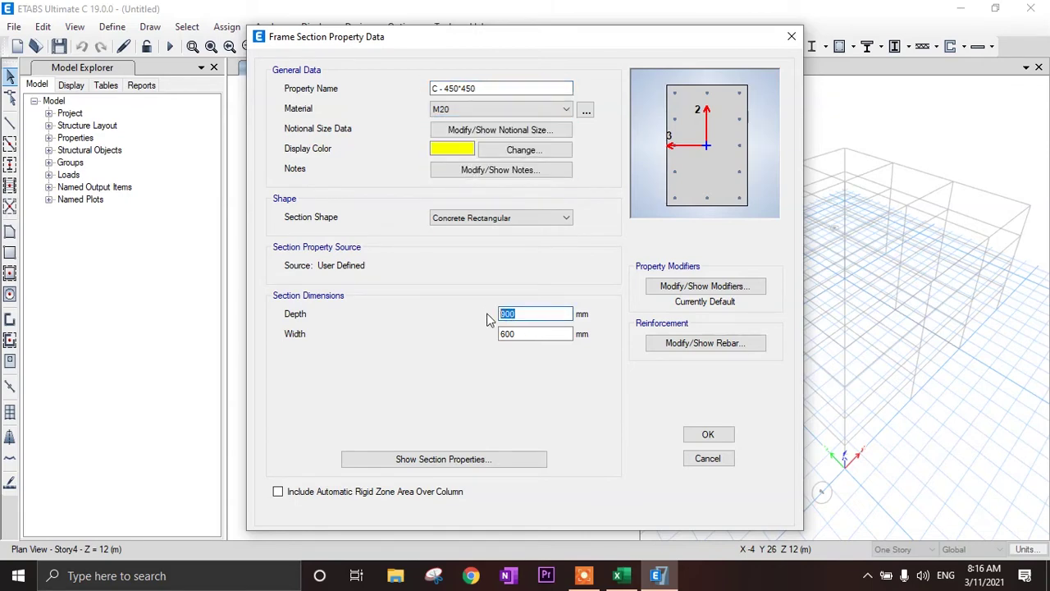
drag(516, 337, 504, 335)
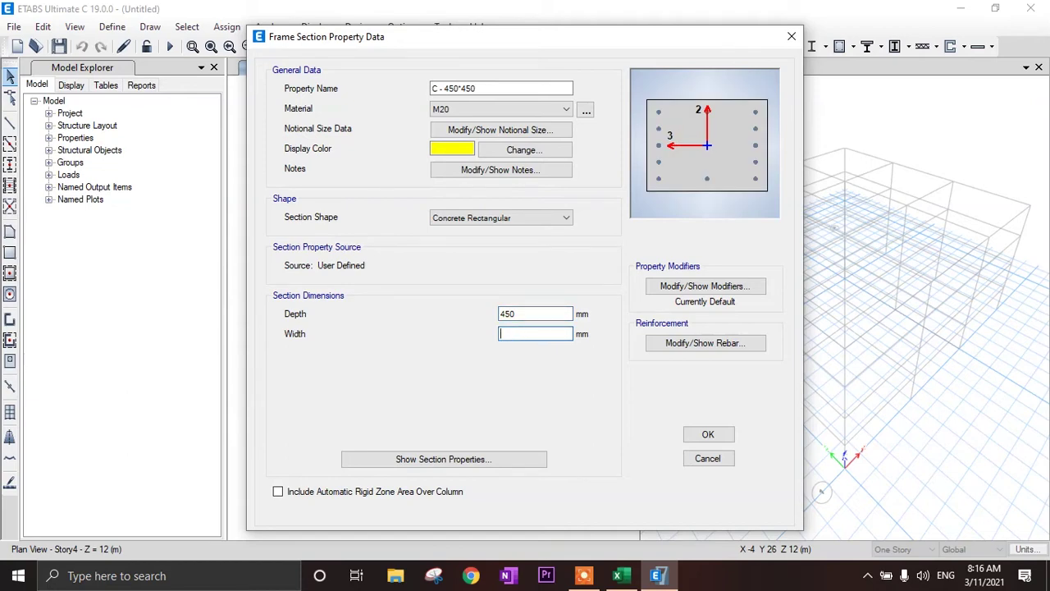
text(450)
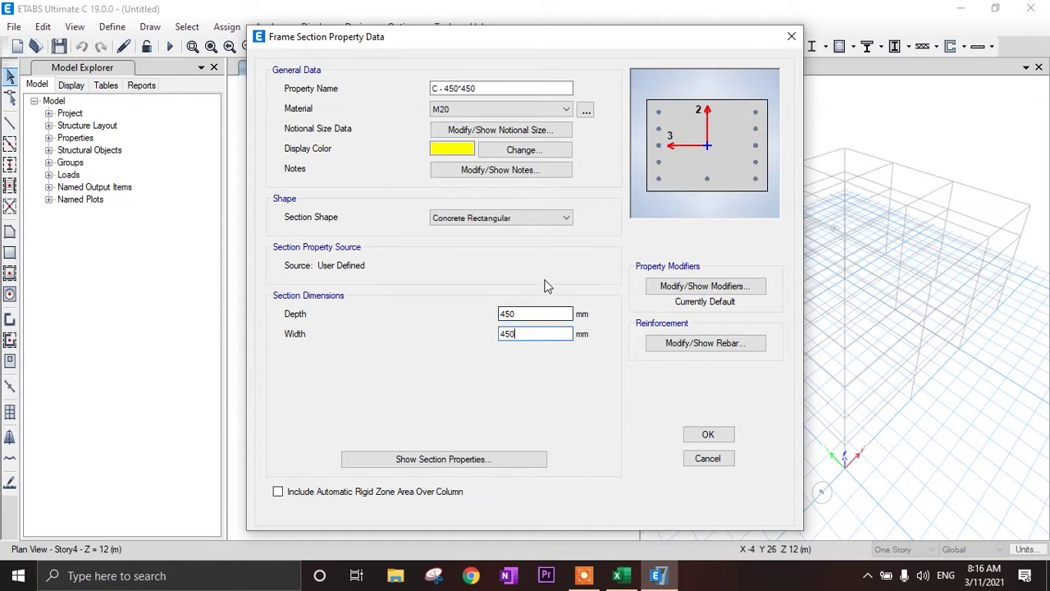
click(686, 345)
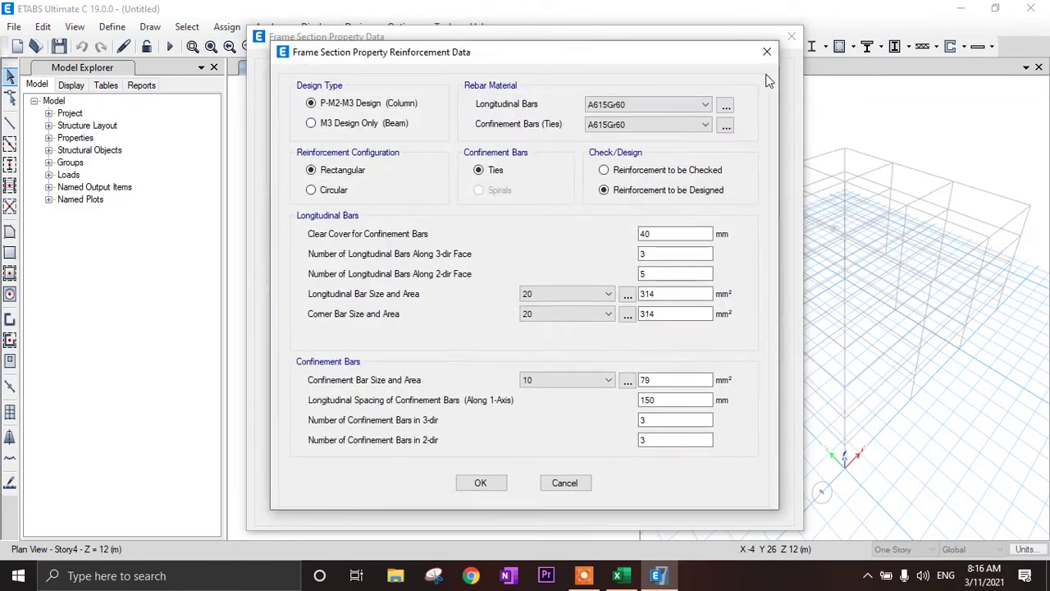
click(767, 51)
click(722, 436)
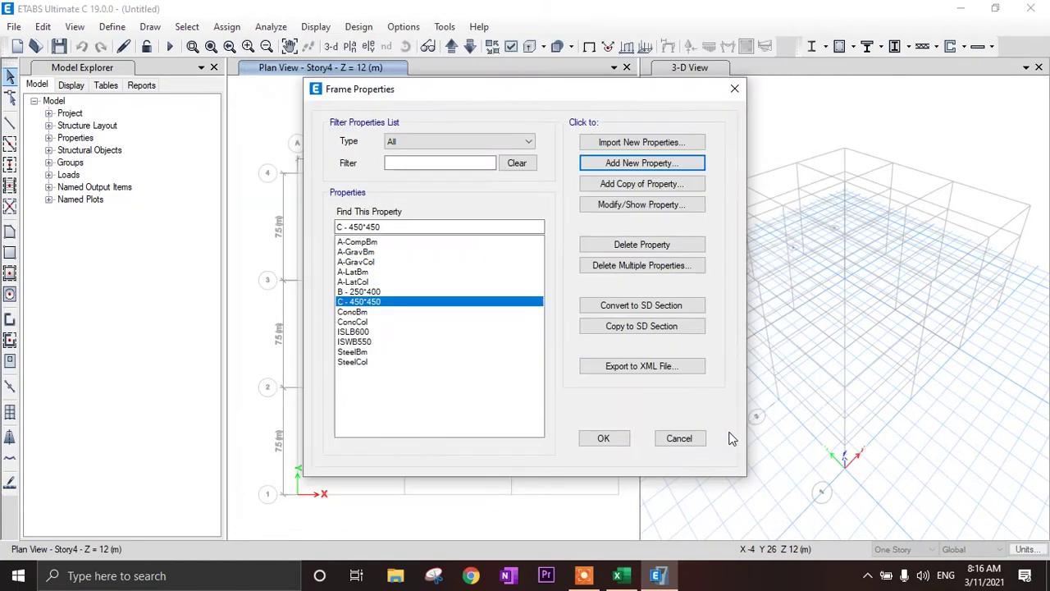
click(603, 439)
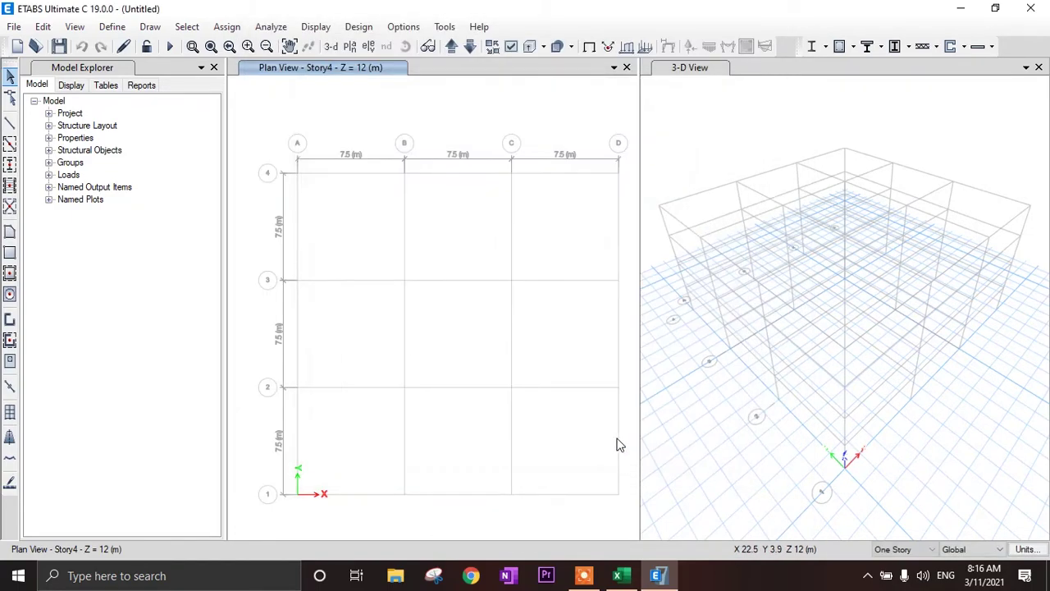
Step: Add a slab section named S-150 with M20 as its material and a thickness of 150 mm
click(111, 27)
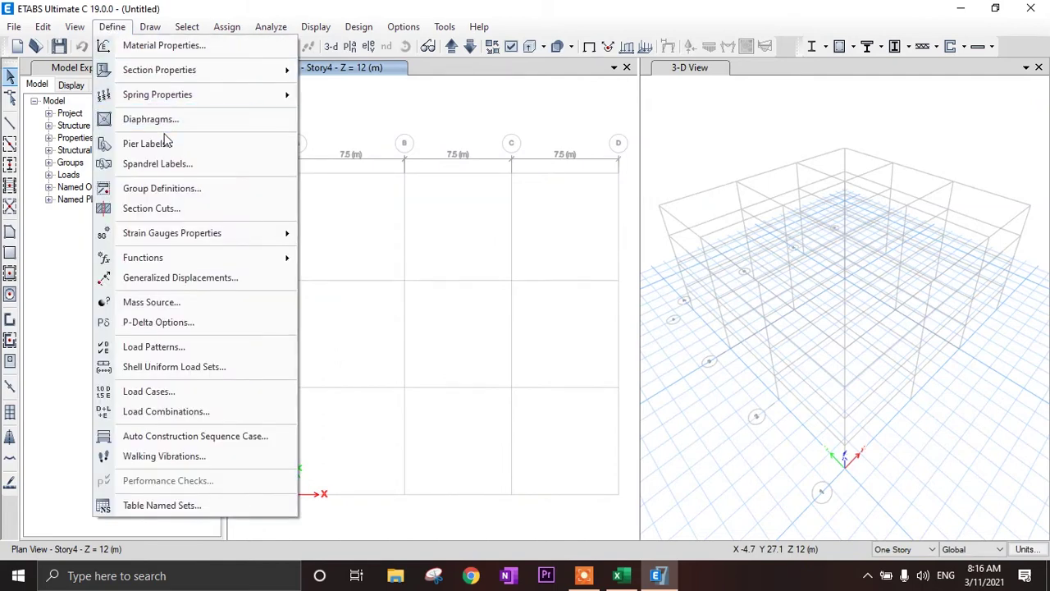
mouse_move(229, 70)
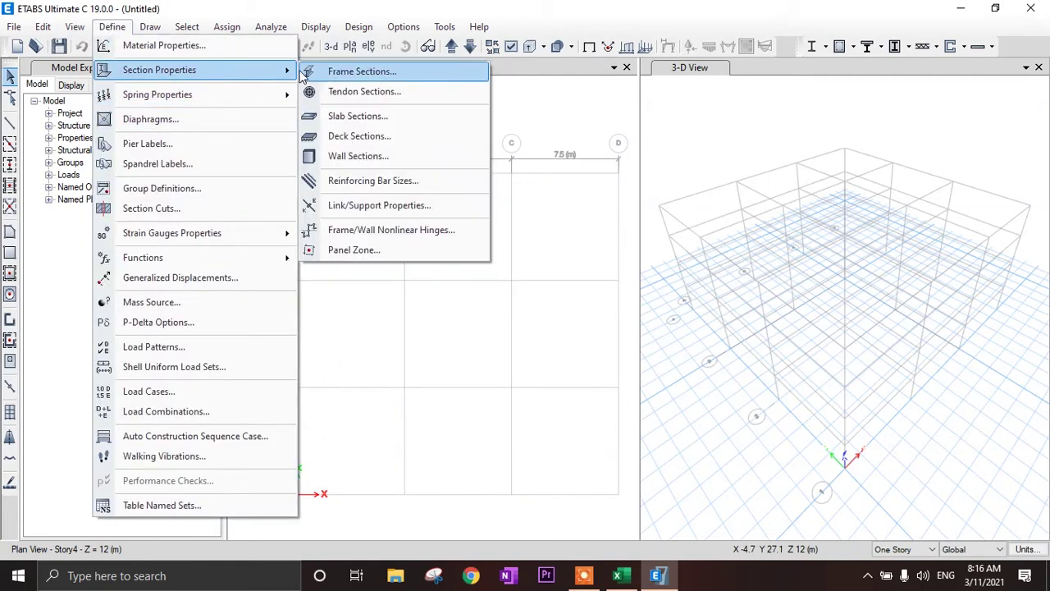
click(378, 123)
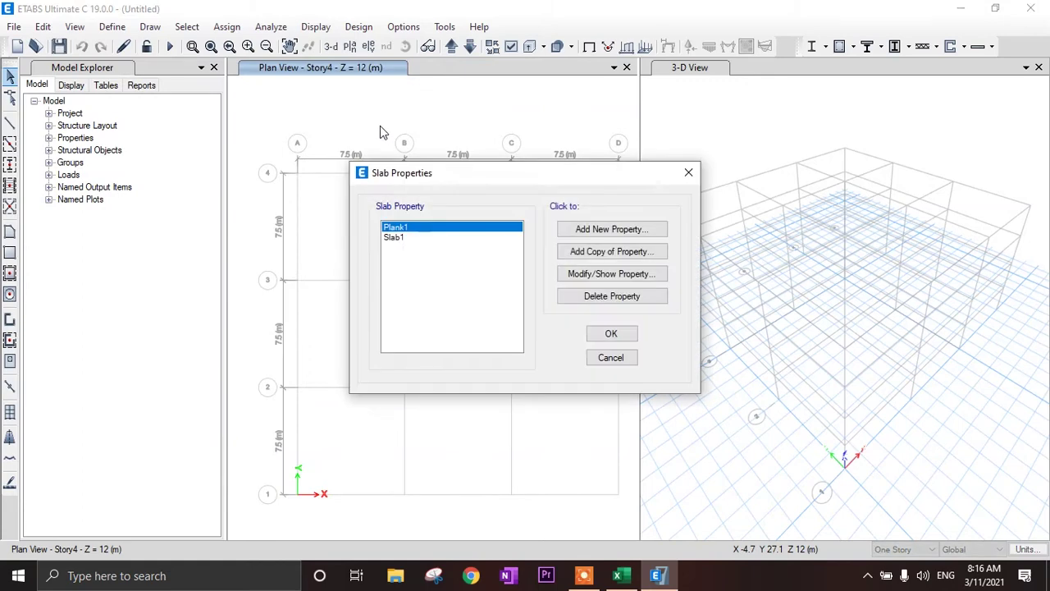
click(611, 230)
click(564, 119)
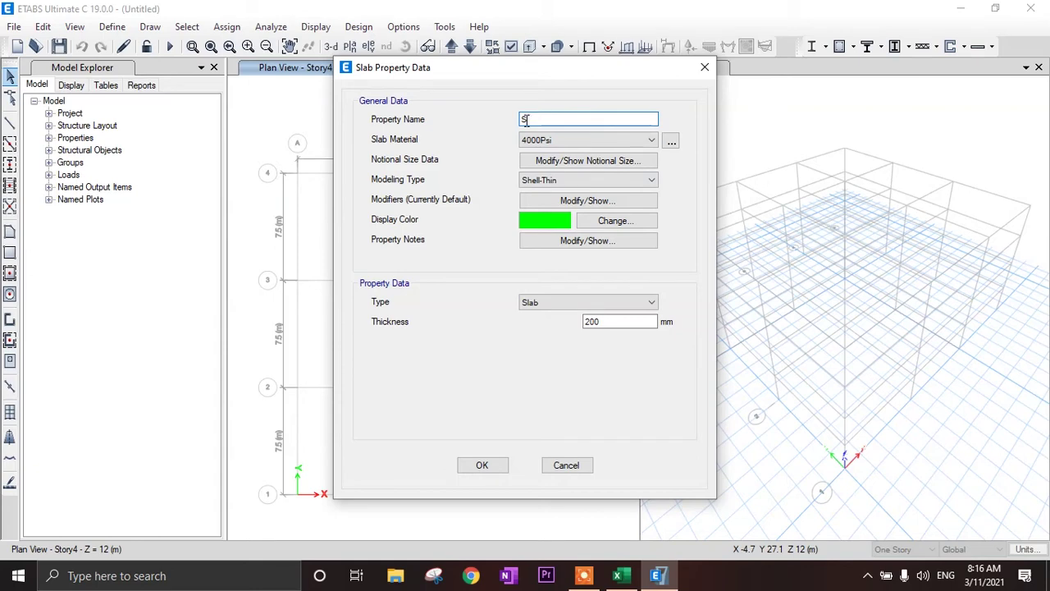
text(S-1)
click(622, 140)
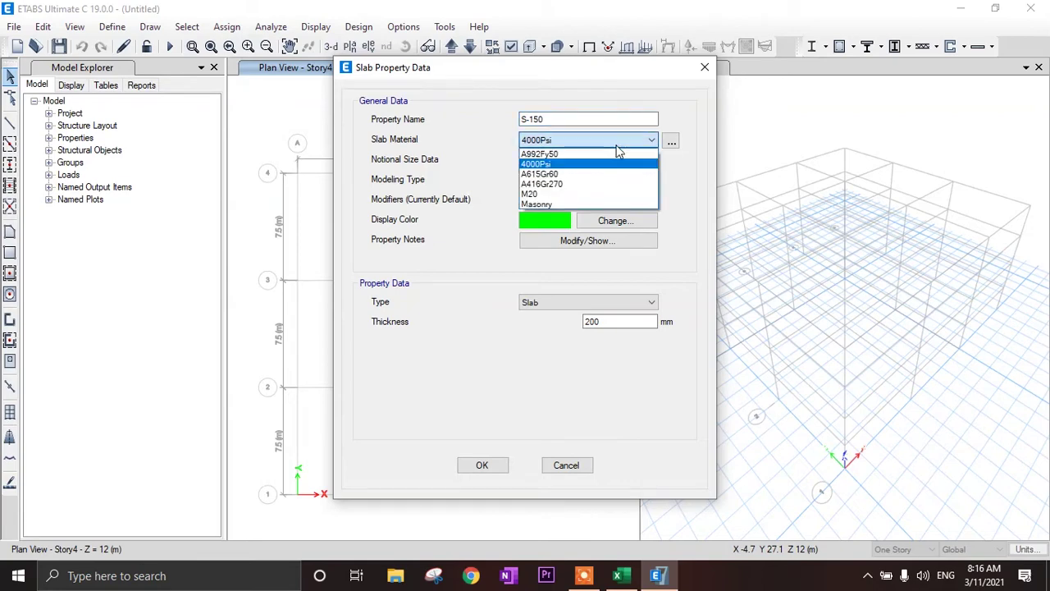
click(575, 199)
drag(606, 321, 581, 328)
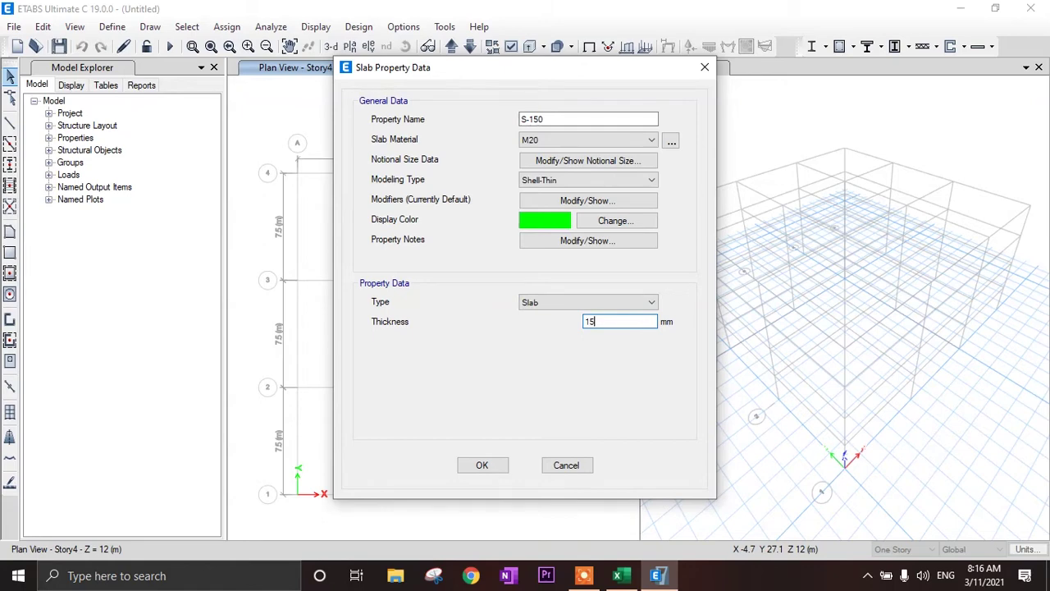
click(483, 465)
click(617, 336)
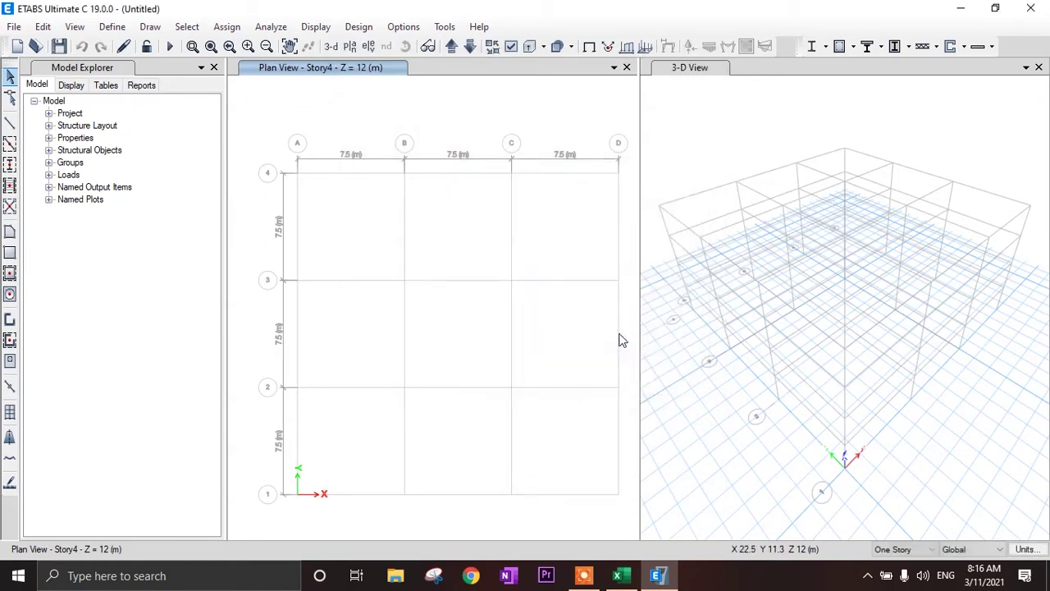
Step: Add a wall section named W - 120 with Masonry as its material
click(104, 30)
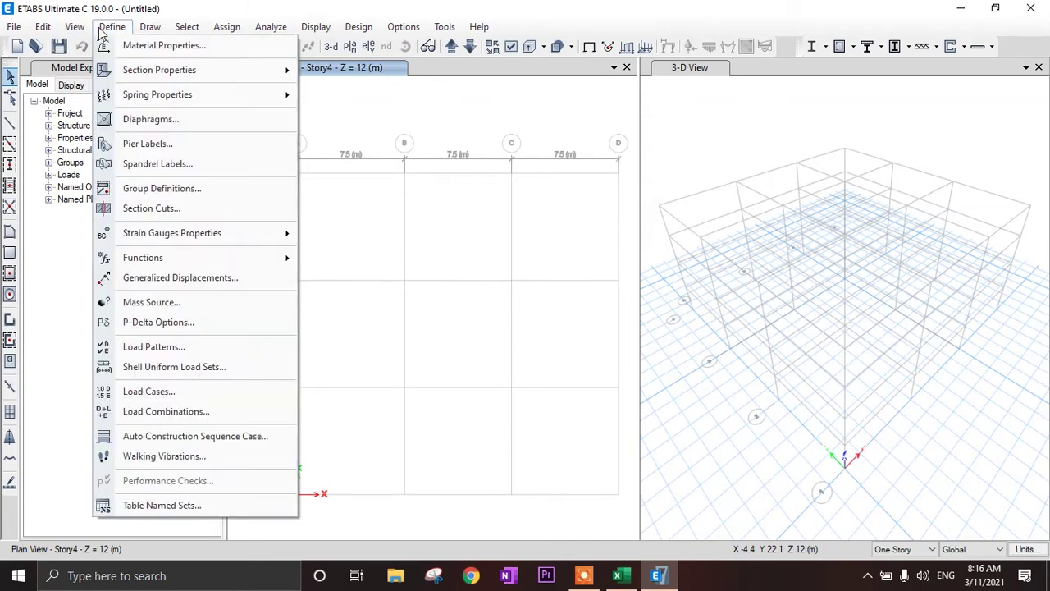
mouse_move(251, 74)
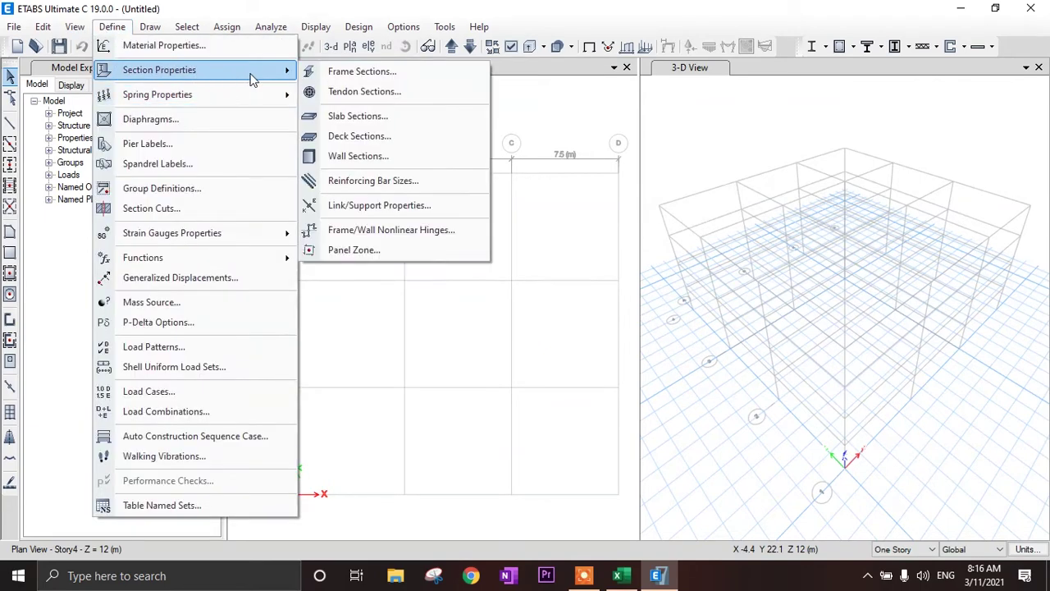
click(361, 156)
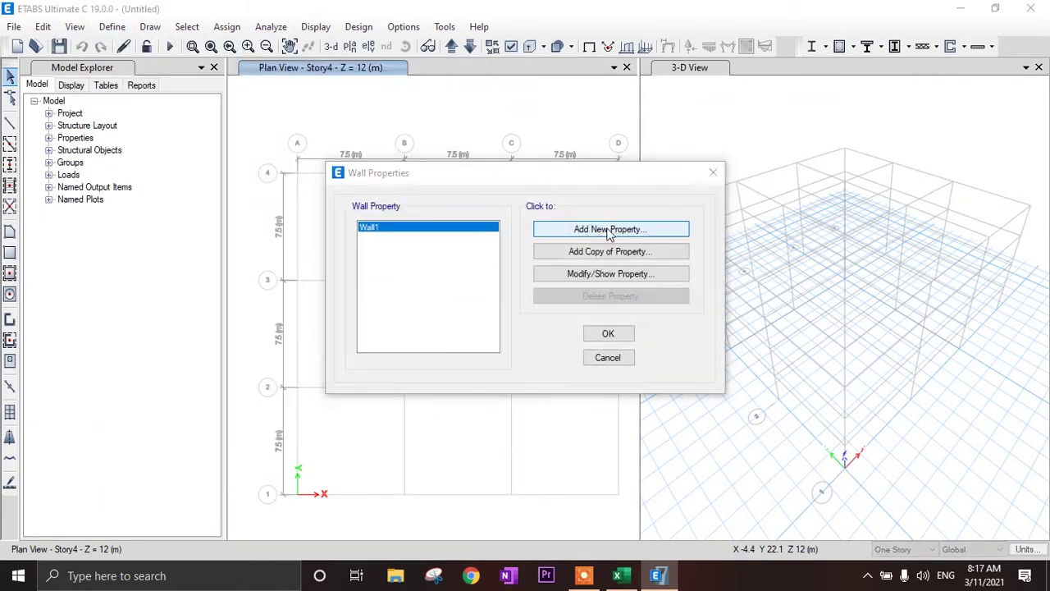
click(609, 230)
text(@)
key(BackSpace)
key(BackSpace)
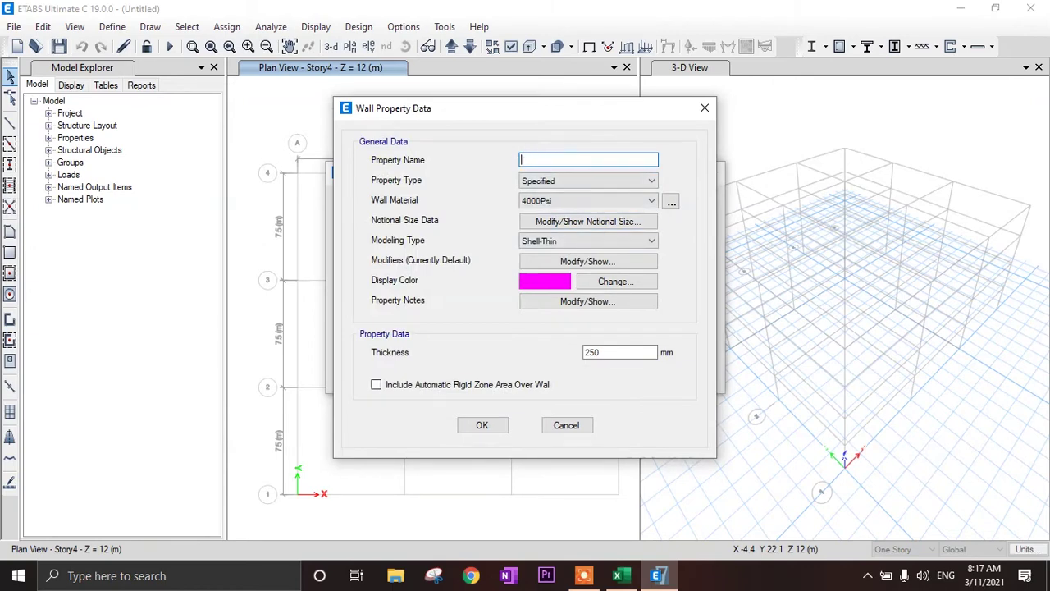
text(W - 120)
click(588, 201)
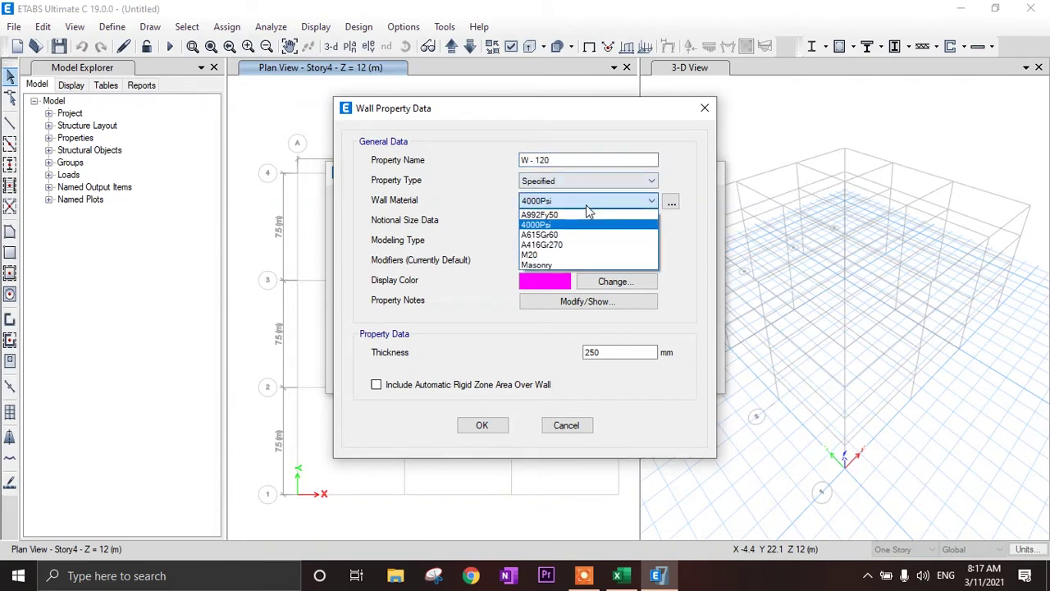
click(536, 265)
Step: Set the wall section's thickness to 120 mm and accept the wall properties
drag(608, 352, 586, 353)
text(12)
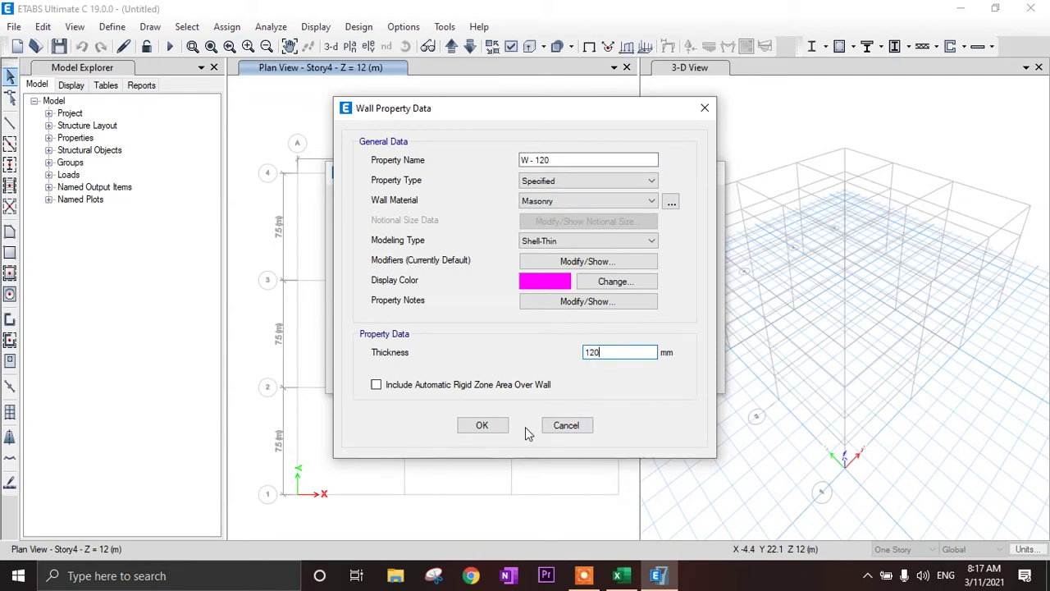
click(482, 425)
click(610, 333)
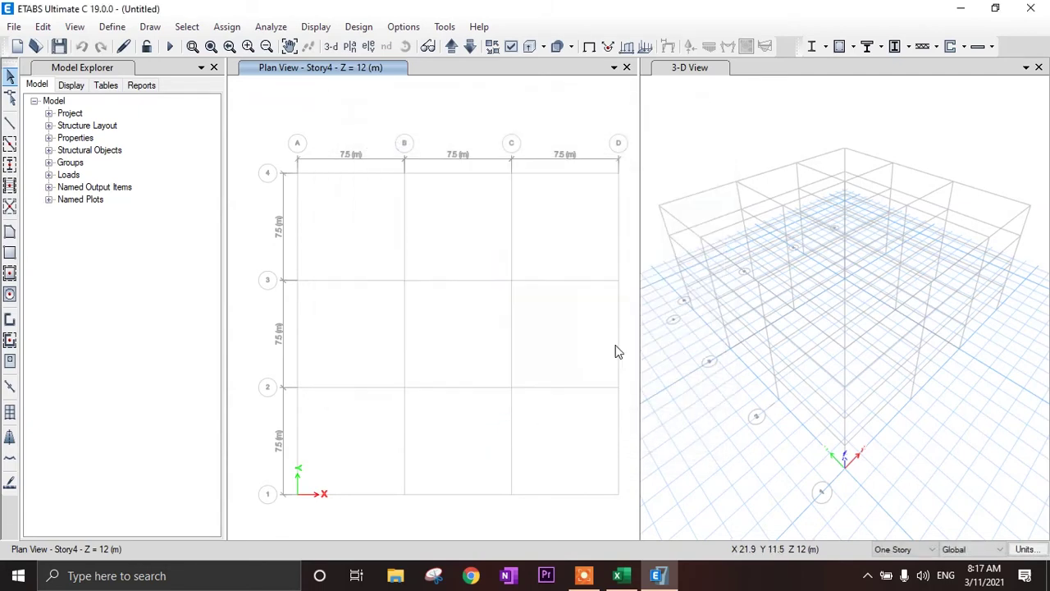
Step: Switch to Excel to check the example building's data and elevation on Sheet2, and return to ETABS
click(618, 576)
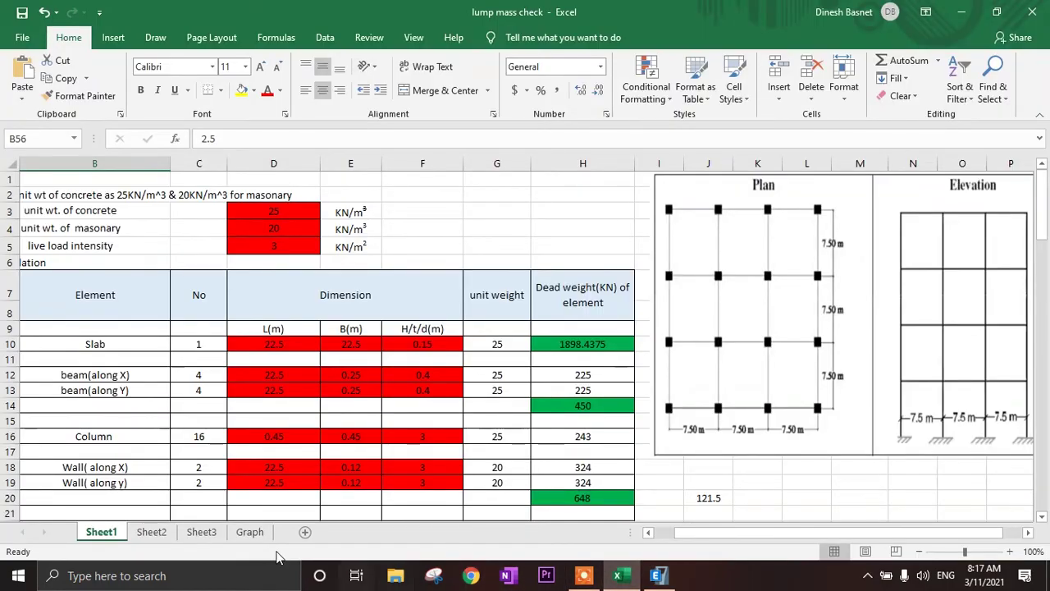
click(151, 532)
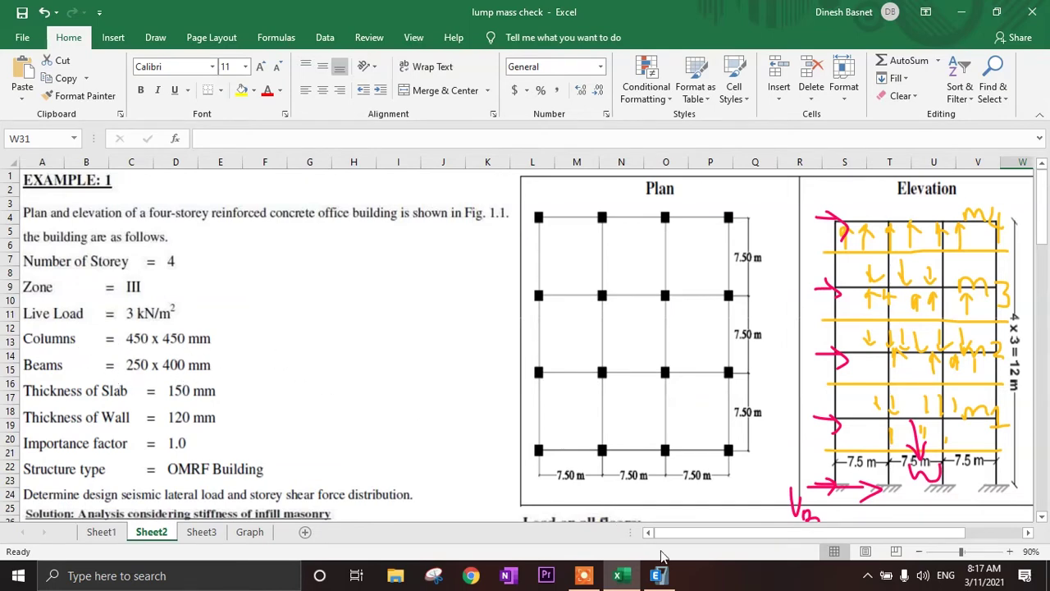
click(657, 575)
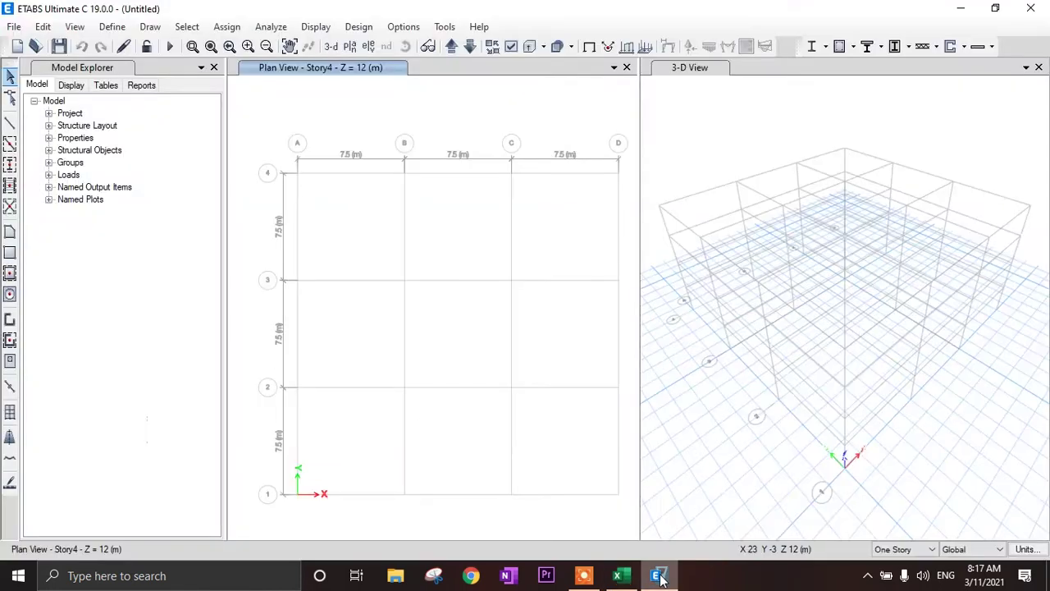
Step: Make Story3 a master story in the story data and set Story4's master story option to No
right_click(458, 232)
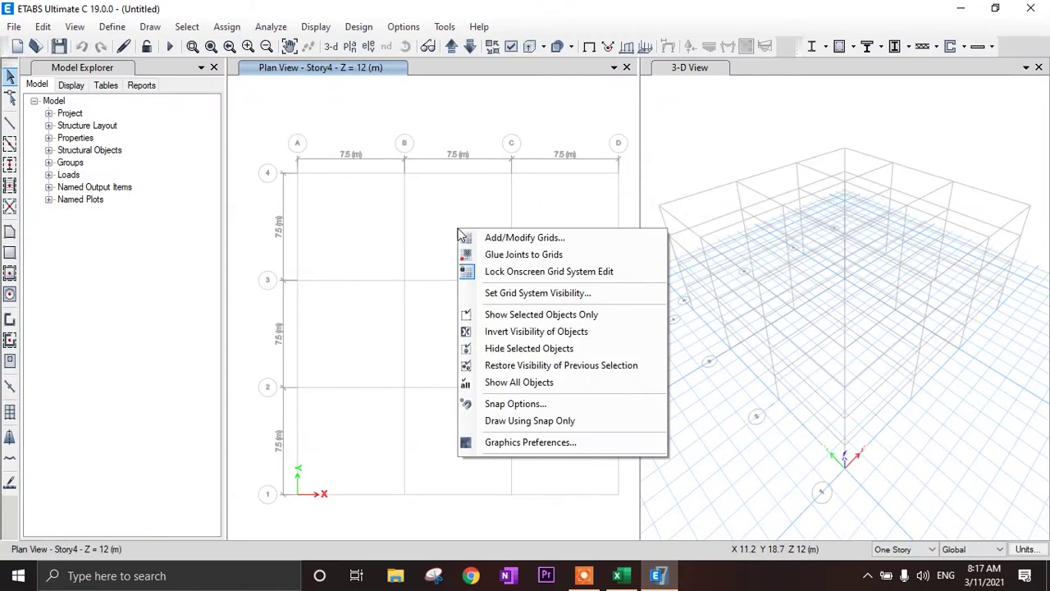
click(553, 239)
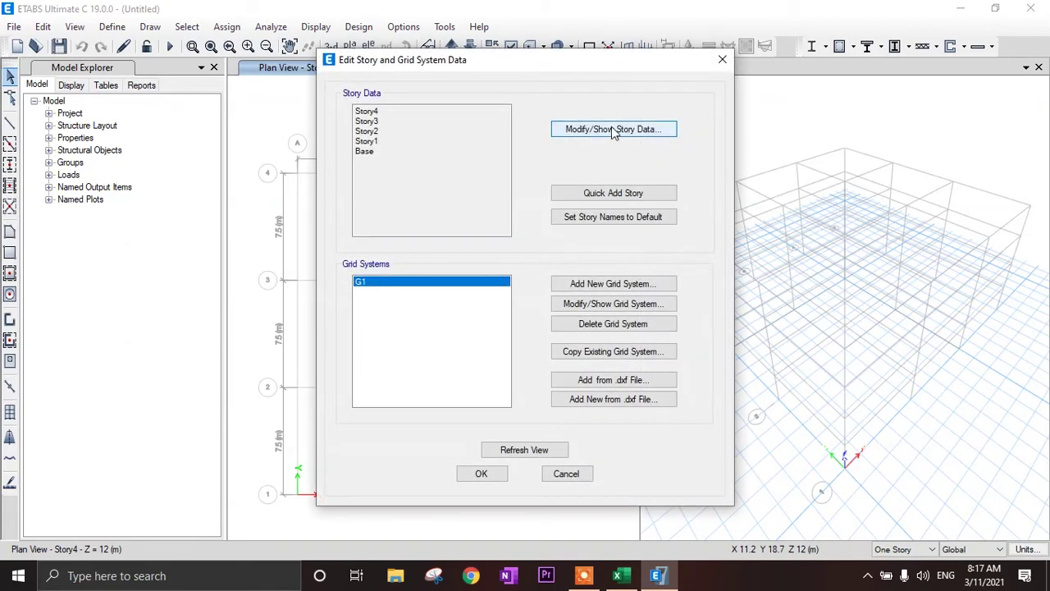
click(613, 129)
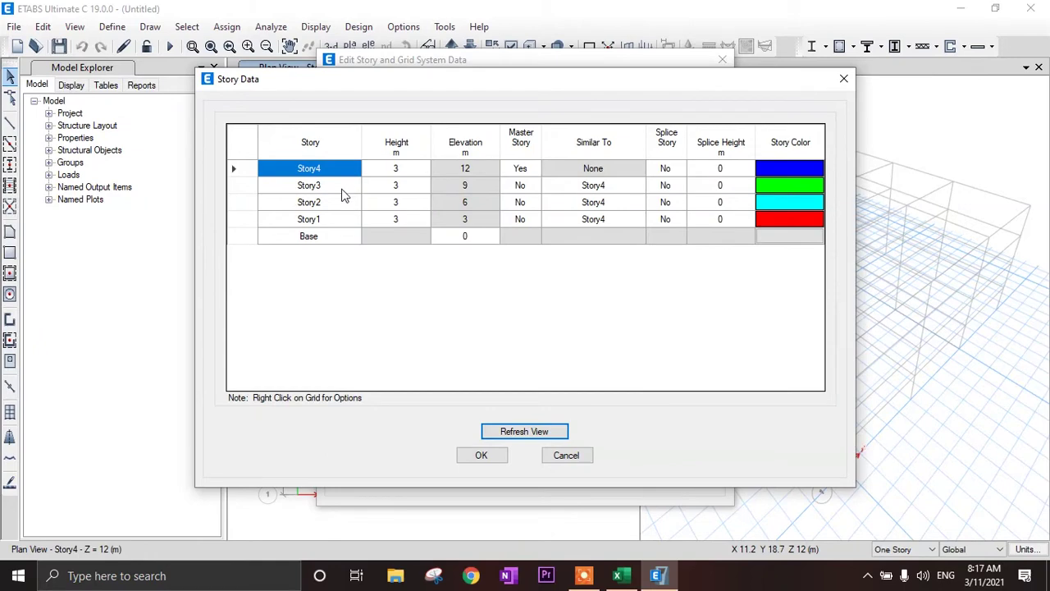
click(512, 185)
click(535, 185)
click(523, 201)
click(530, 168)
click(534, 169)
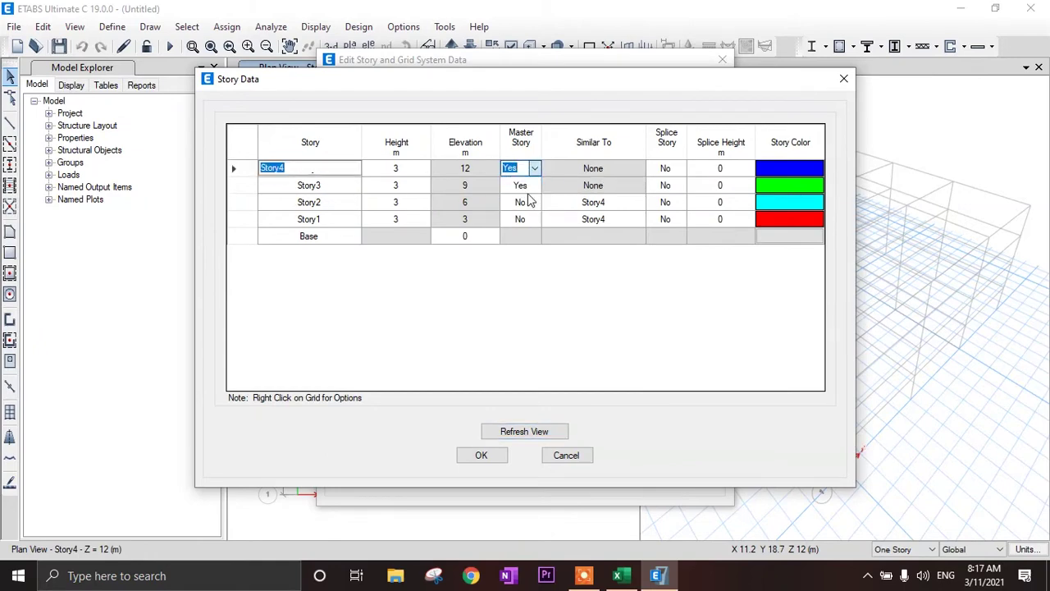
click(528, 201)
Step: Set Story2 and Story1 as similar to Story3 and accept the story and grid data
click(591, 203)
click(638, 202)
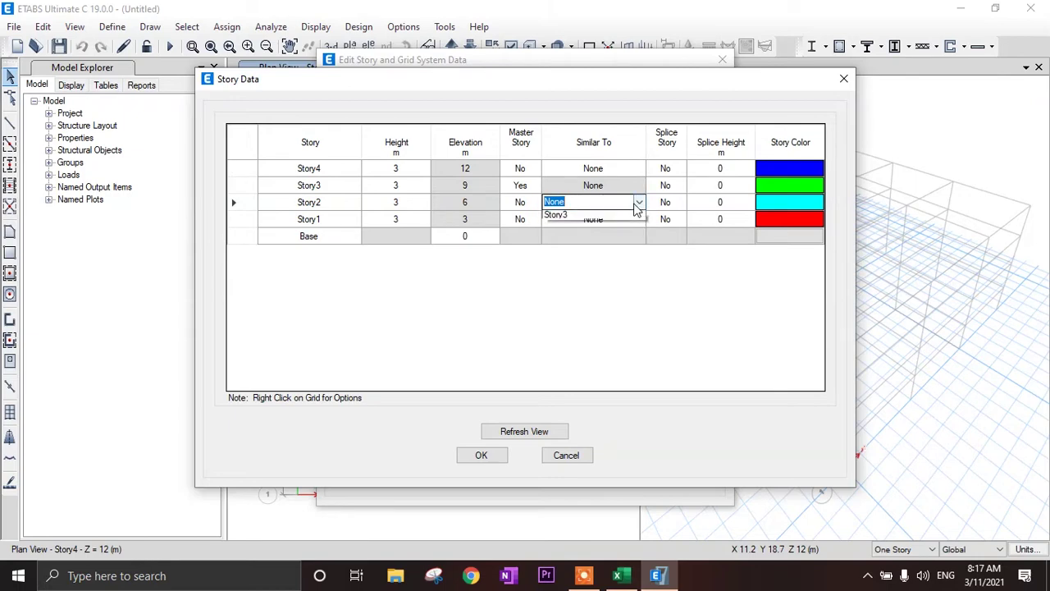
click(591, 227)
click(593, 219)
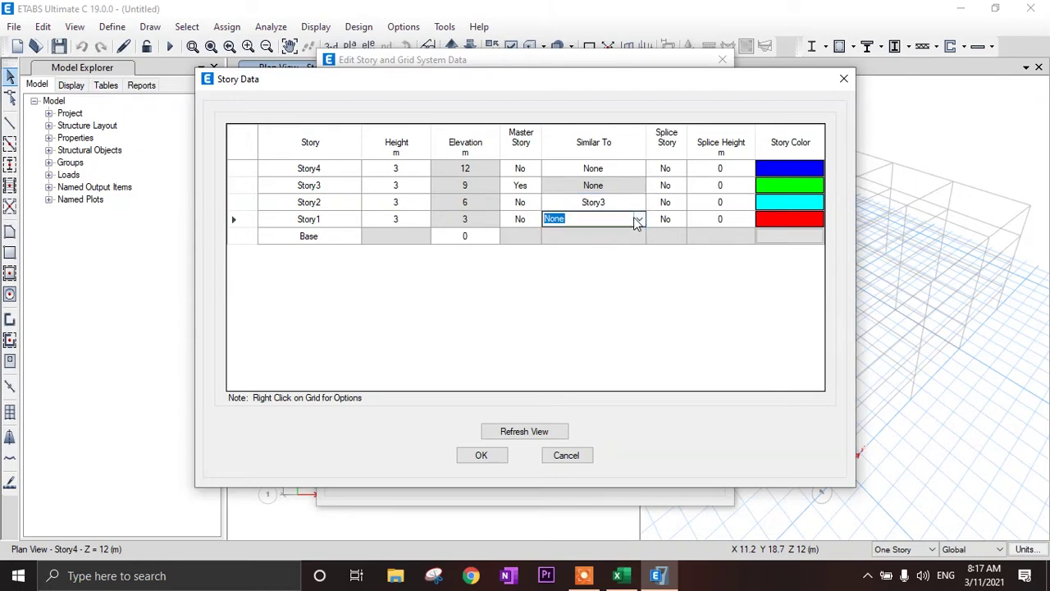
click(638, 219)
click(600, 243)
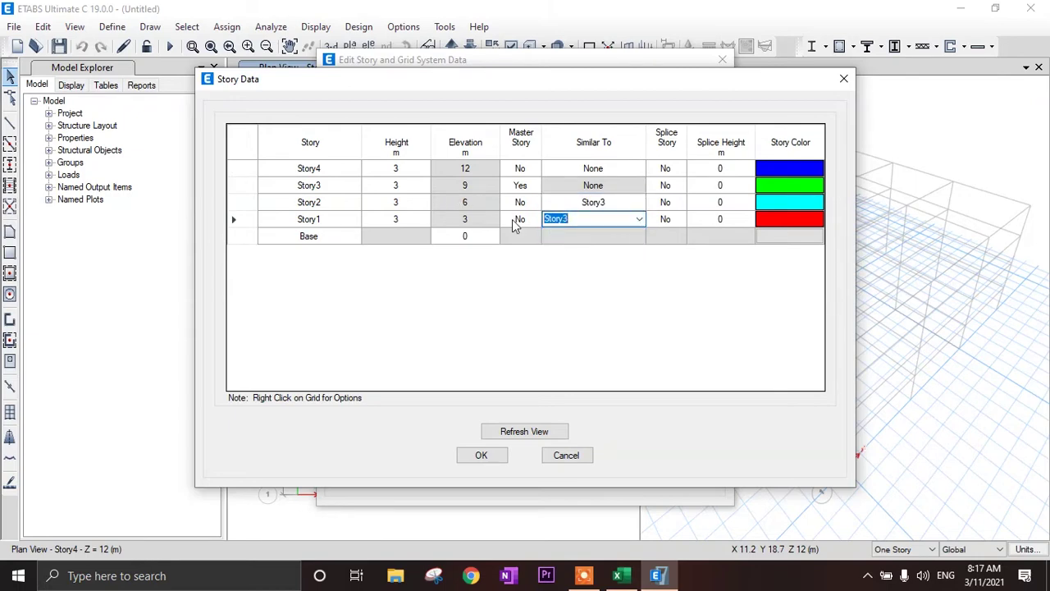
click(484, 456)
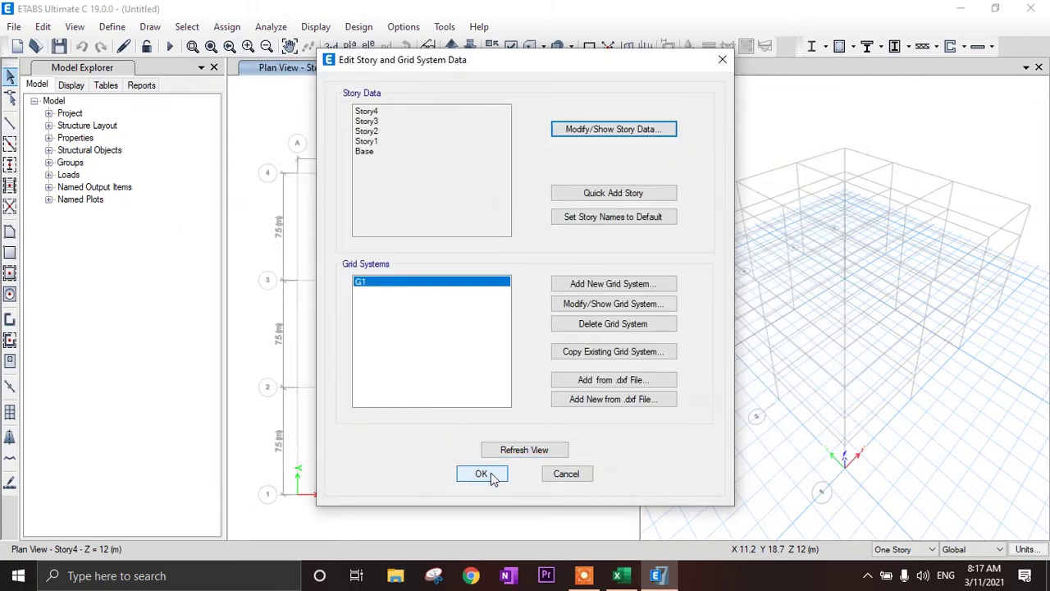
click(482, 474)
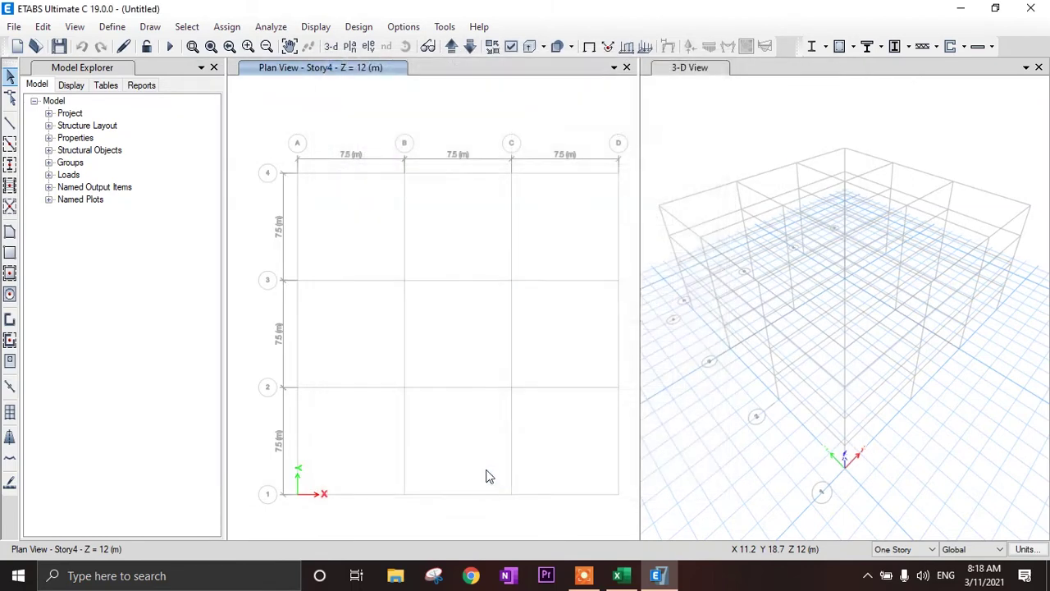
Step: Set the story scope for drawing to Similar Stories
click(906, 551)
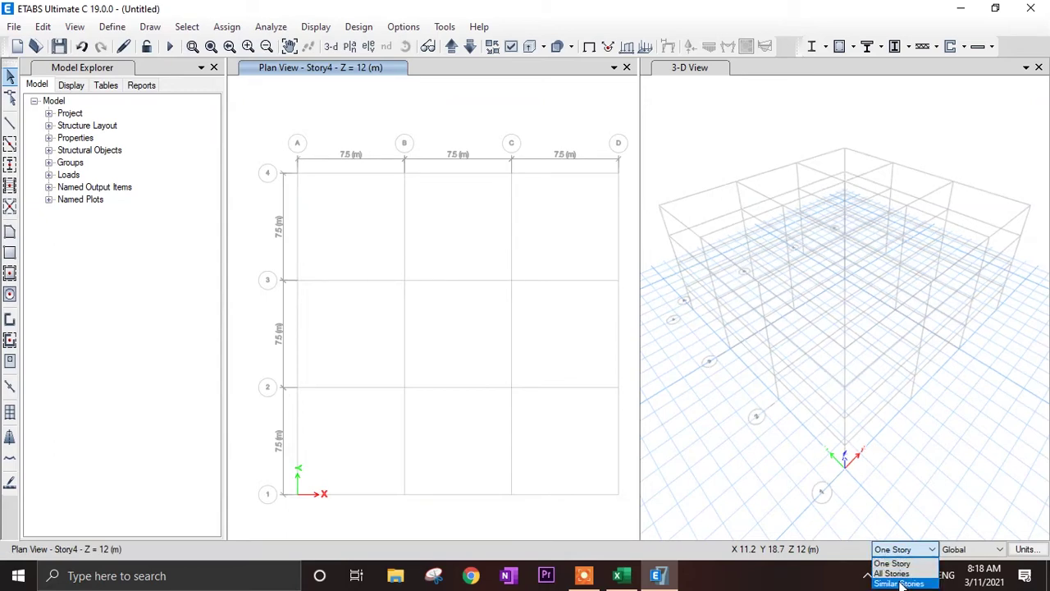
click(900, 584)
click(112, 26)
click(113, 26)
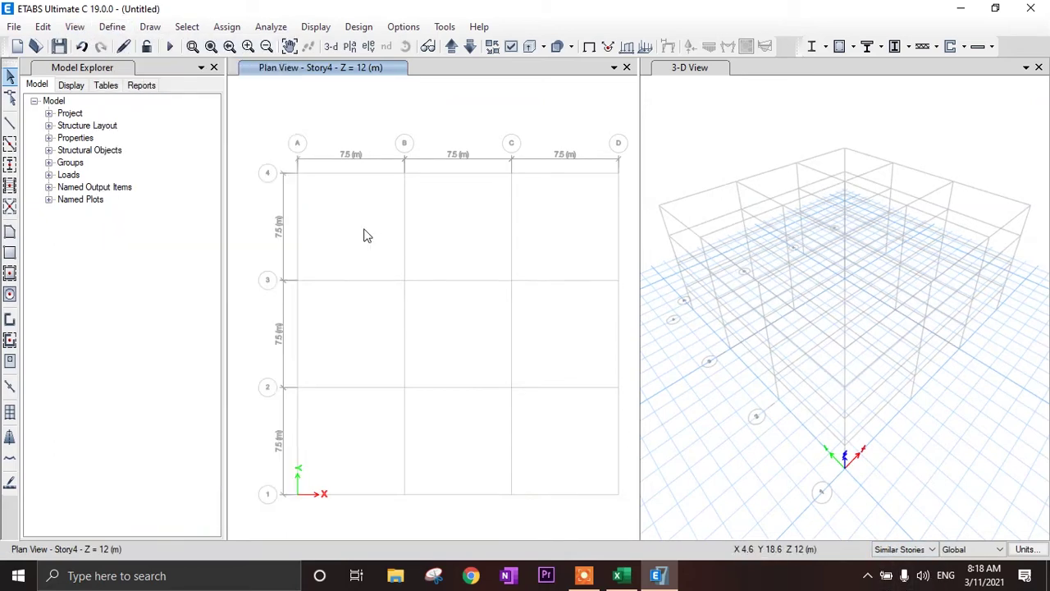
Step: Quick draw beams with section B - 250*400 along all grid lines on the Story4 and Story3 plans
click(12, 145)
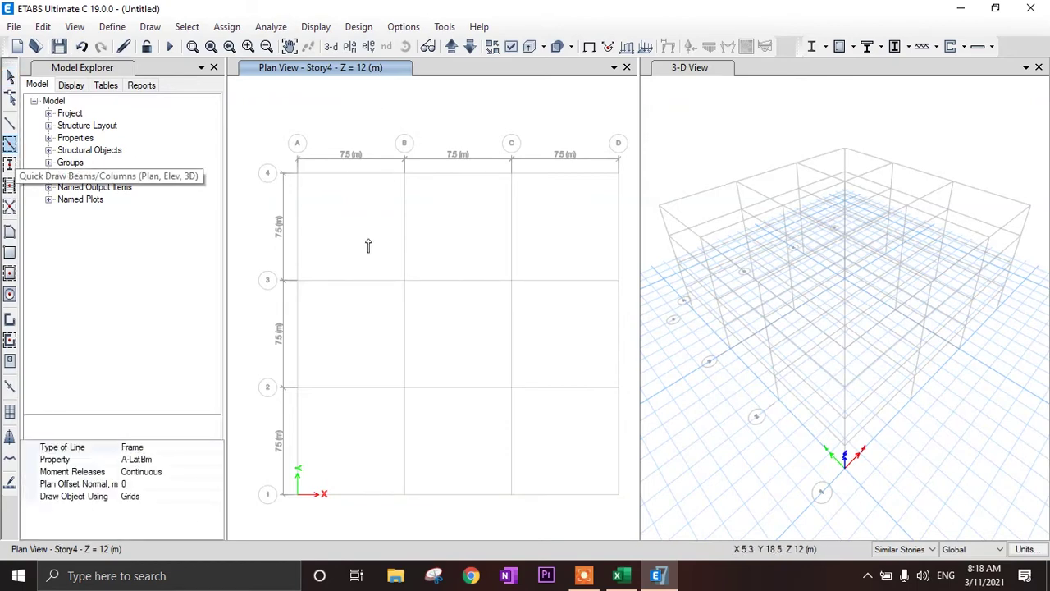
click(215, 459)
click(217, 463)
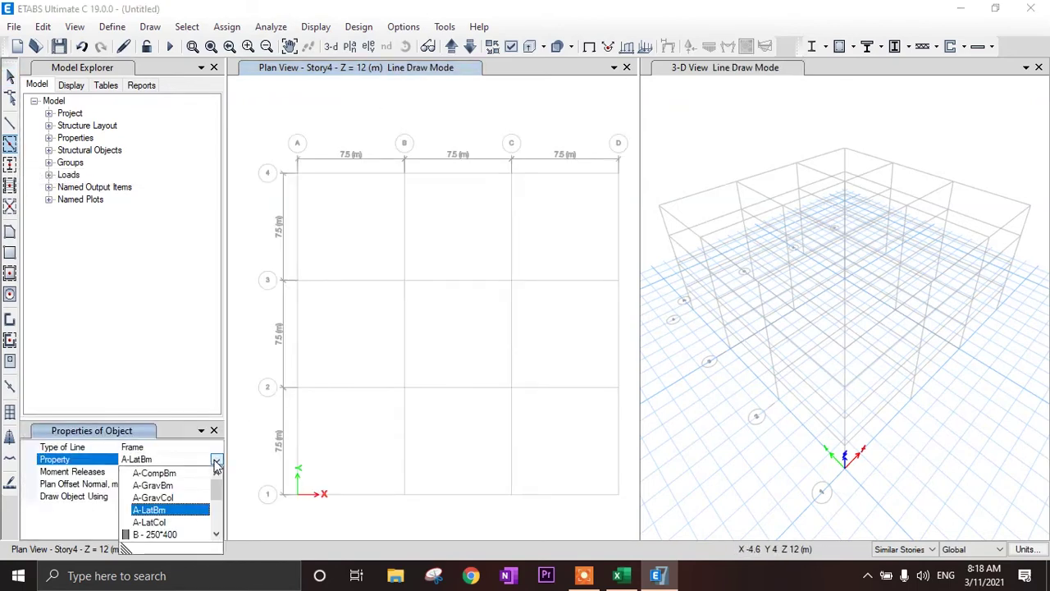
click(164, 535)
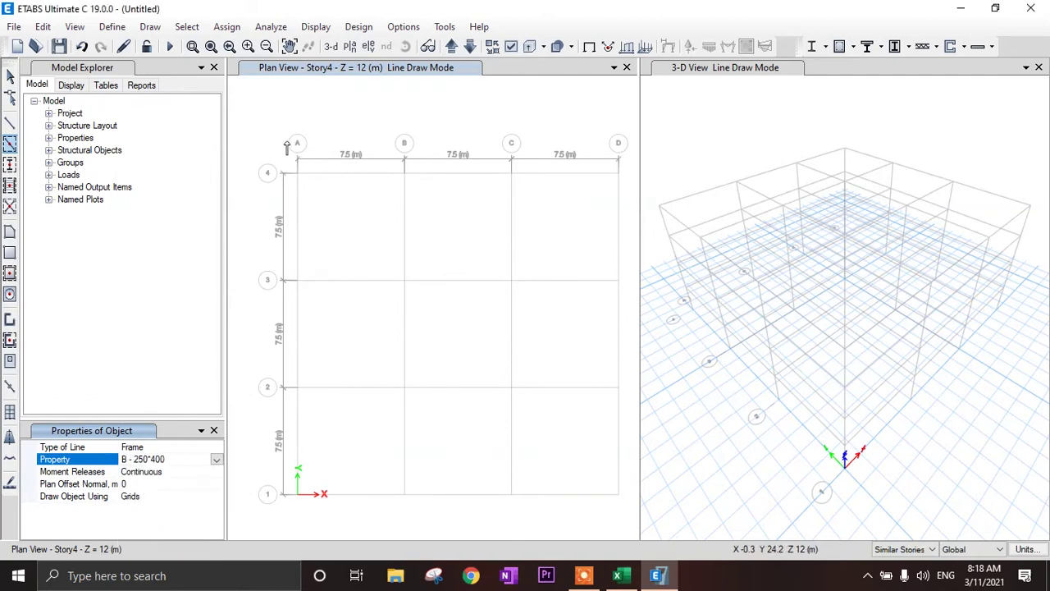
drag(274, 132, 644, 523)
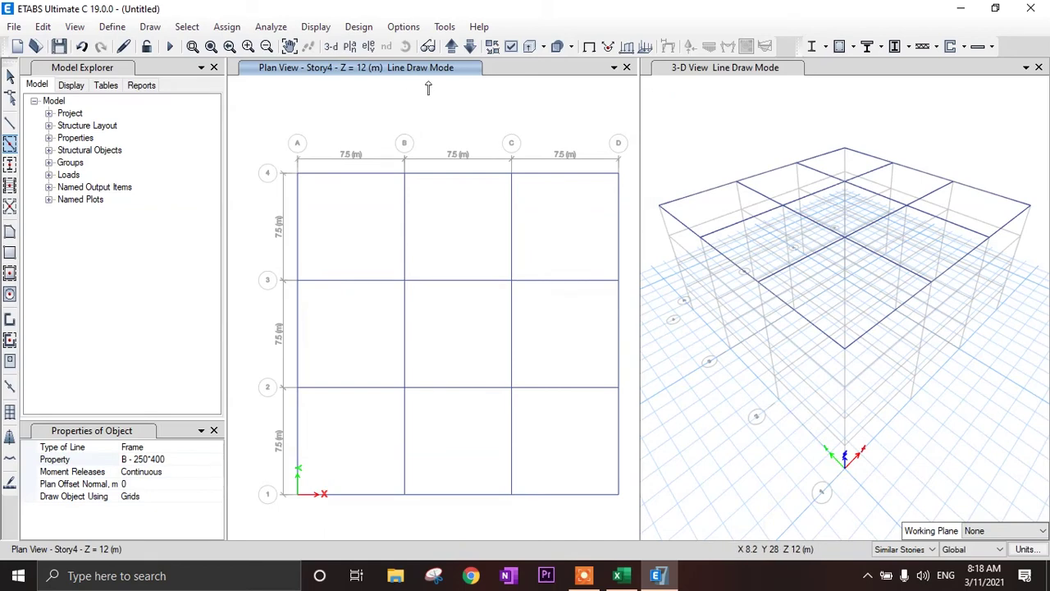
click(471, 48)
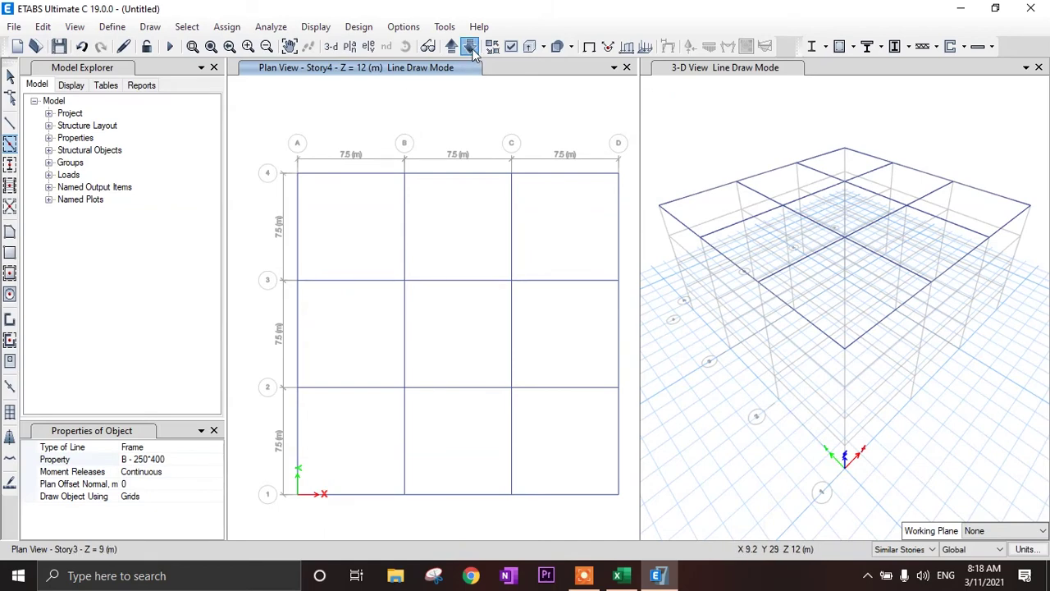
mouse_move(282, 133)
mouse_down()
mouse_move(424, 332)
mouse_move(633, 522)
mouse_up()
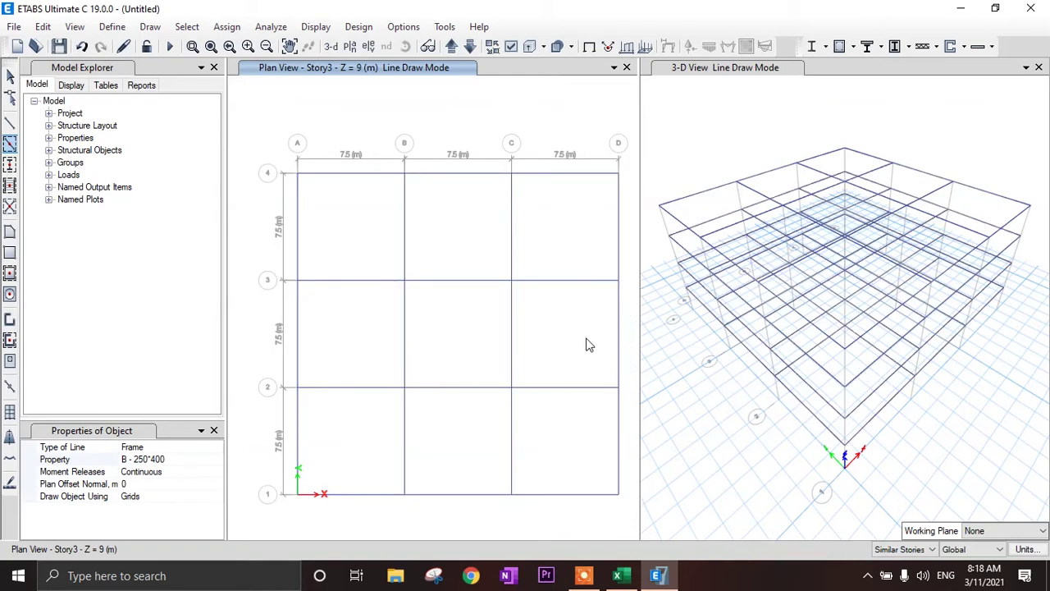
Step: Quick draw floor slabs with property S-150 in all grid bays on the Story3 and Story4 plans
click(10, 276)
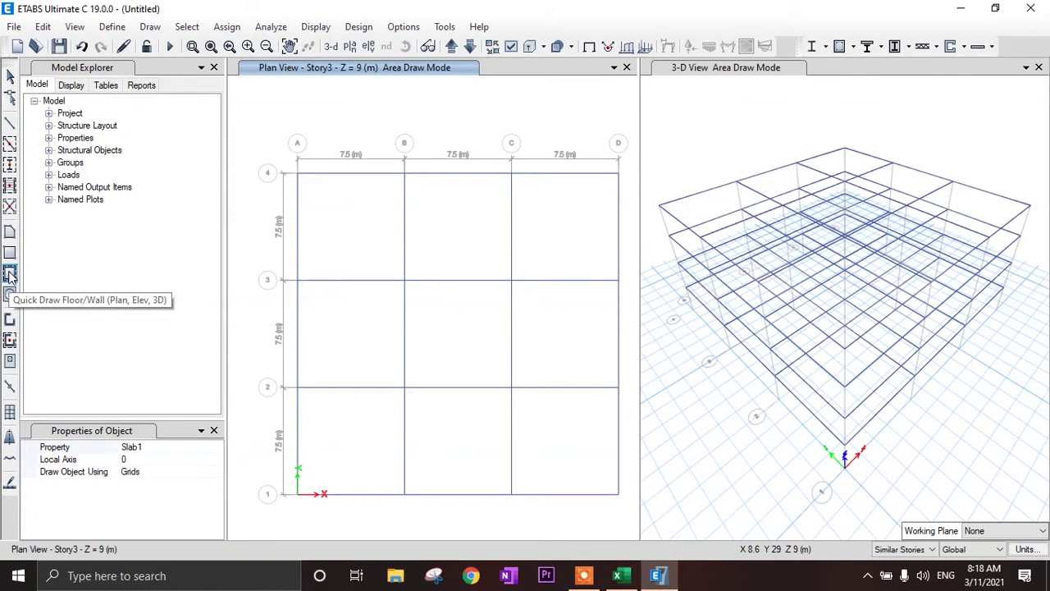
click(214, 448)
click(217, 447)
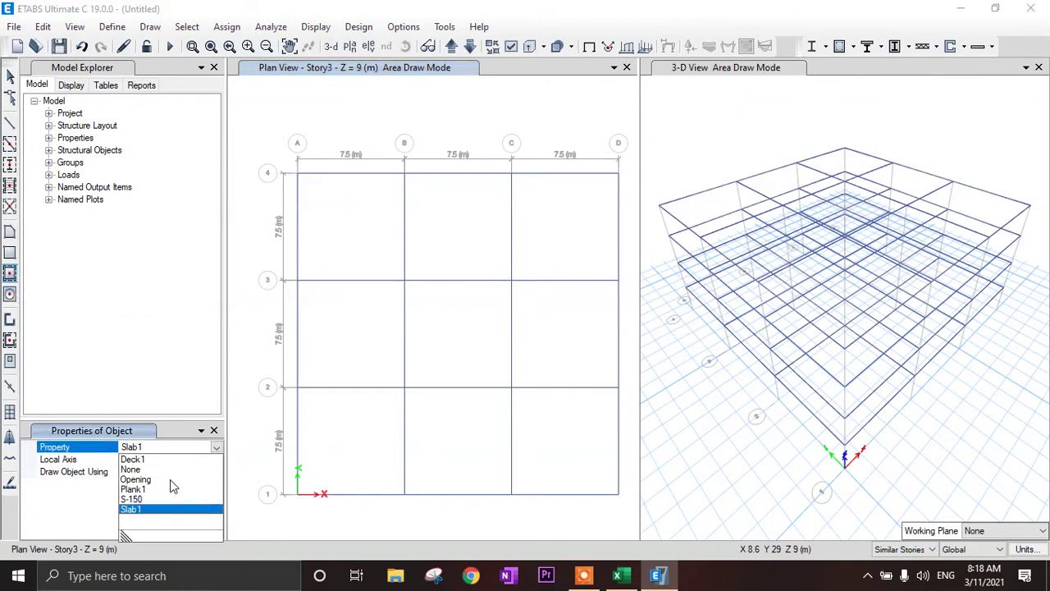
click(147, 509)
mouse_move(283, 159)
mouse_down()
mouse_move(653, 504)
mouse_move(637, 502)
mouse_move(634, 514)
mouse_up()
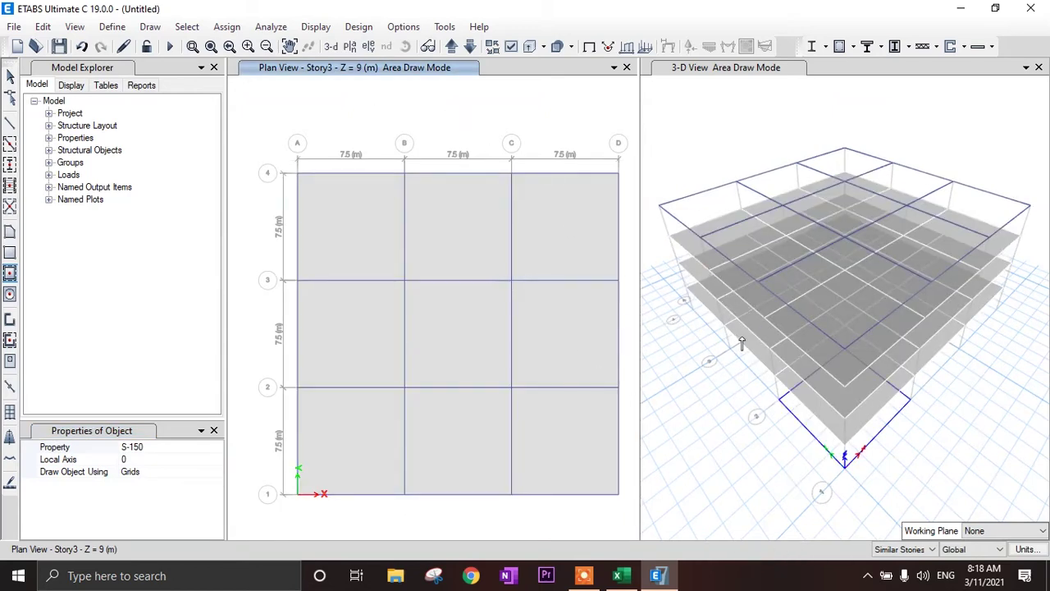
click(452, 47)
drag(265, 148, 623, 525)
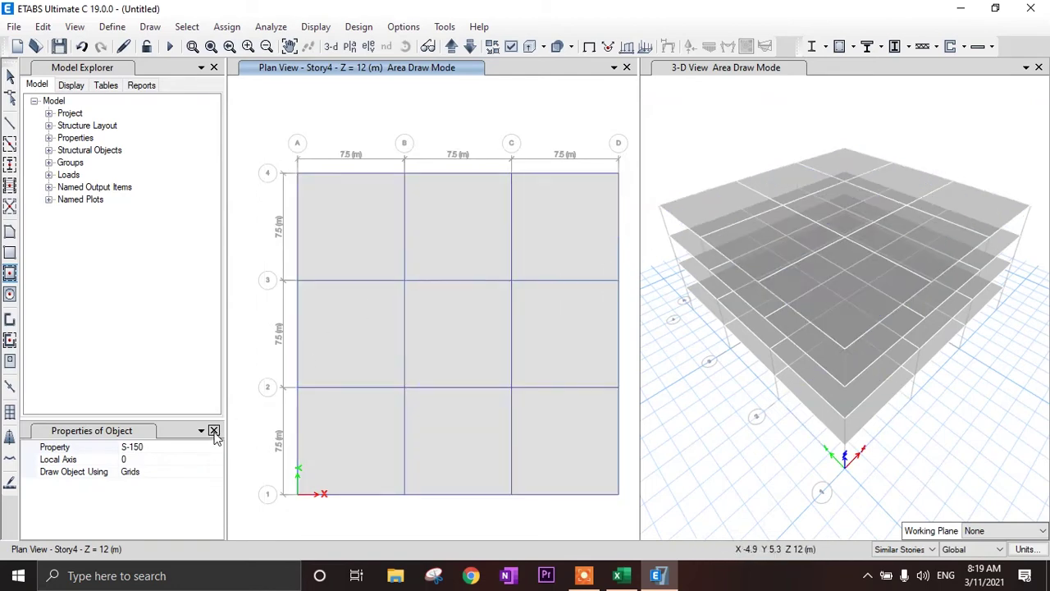
Step: Quick draw C - 450*450 columns at every grid intersection with the story scope set to All Stories
click(11, 168)
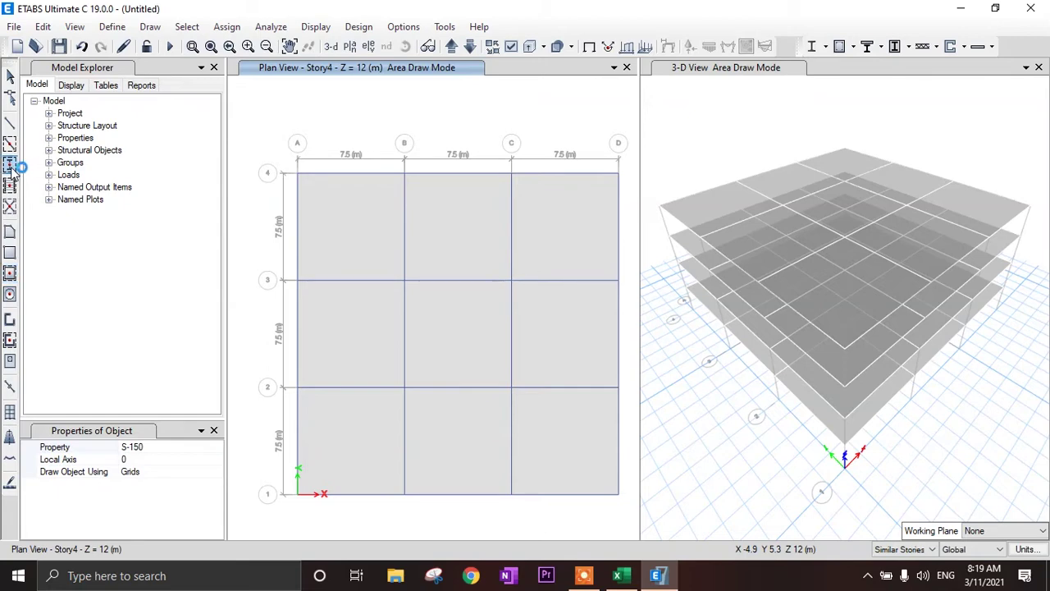
click(926, 549)
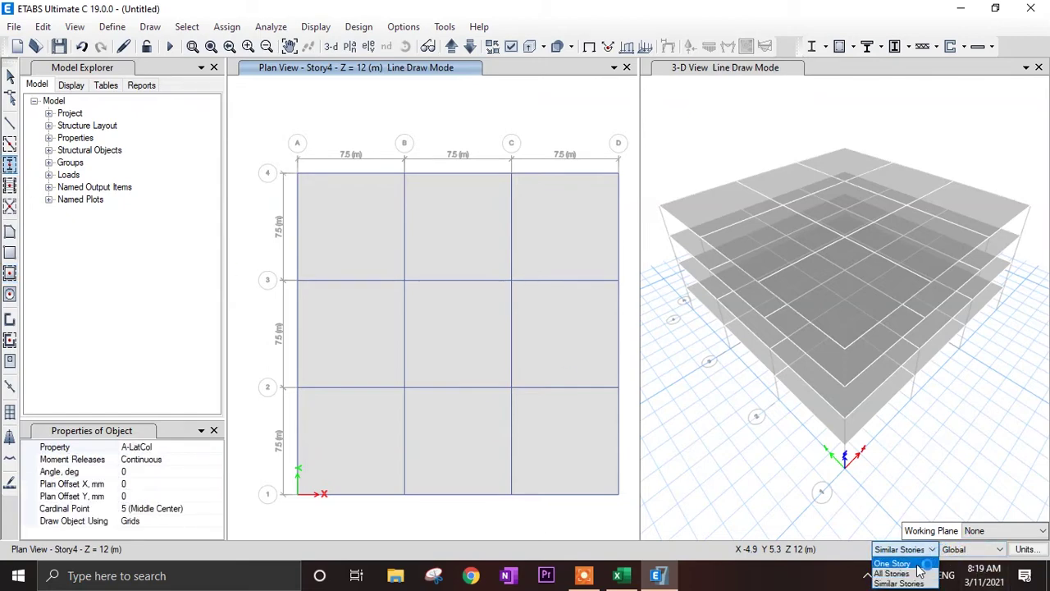
click(913, 574)
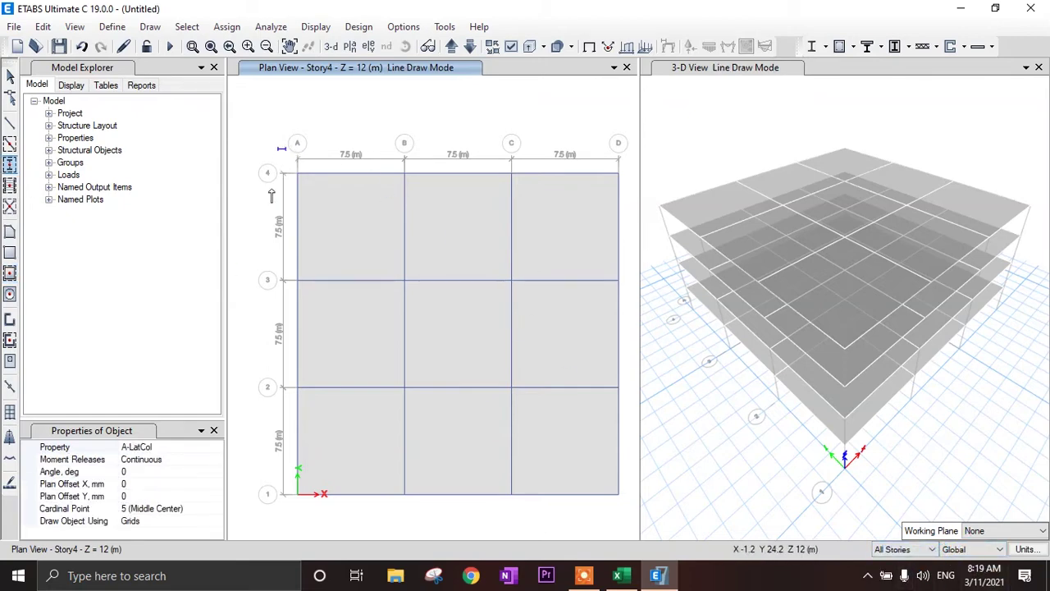
click(215, 449)
click(216, 449)
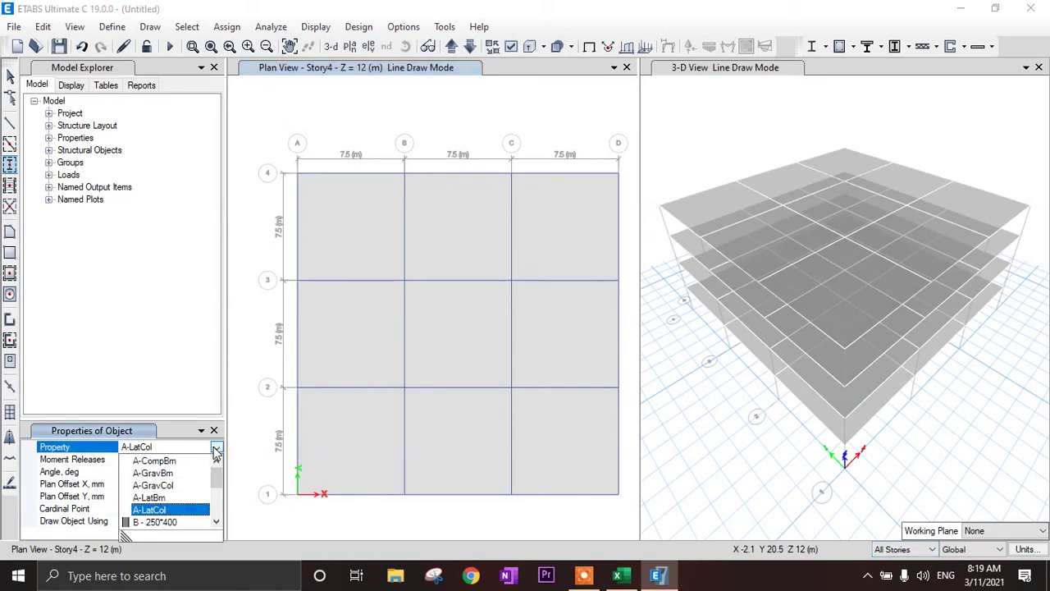
scroll(160, 513, down, 3)
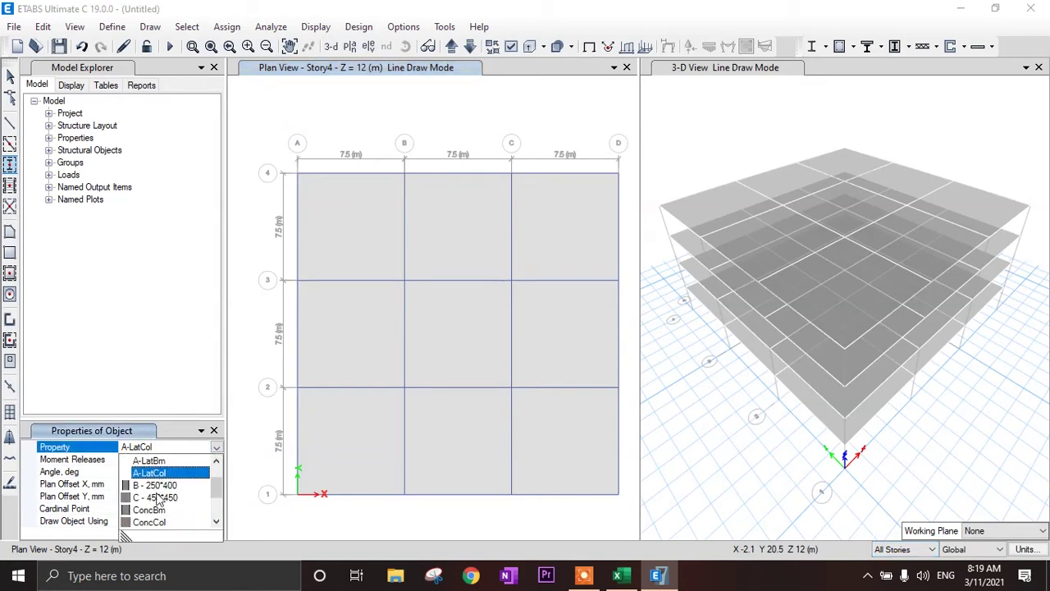
click(156, 498)
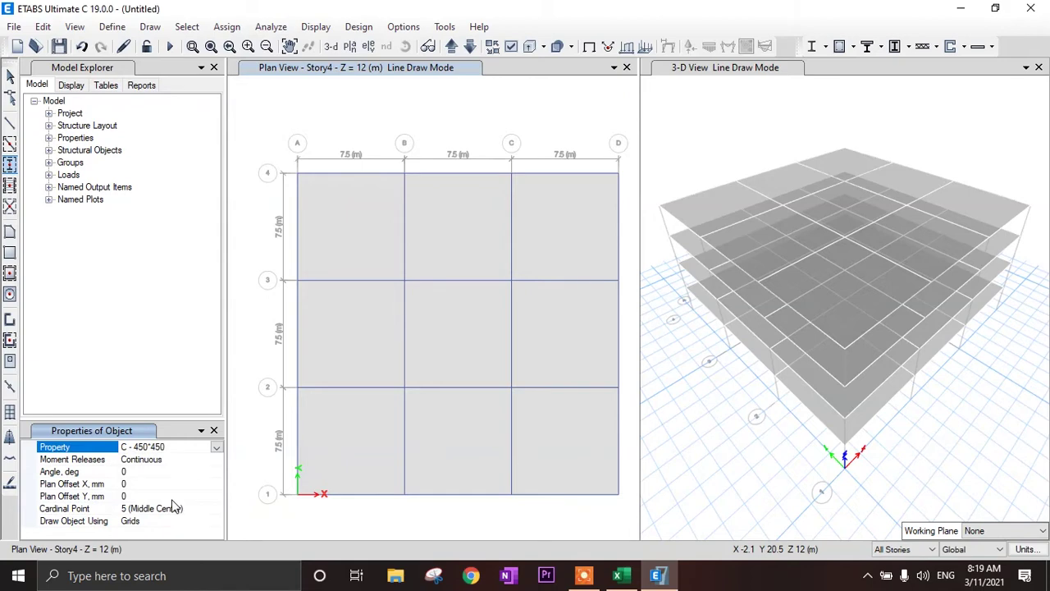
drag(275, 152, 632, 521)
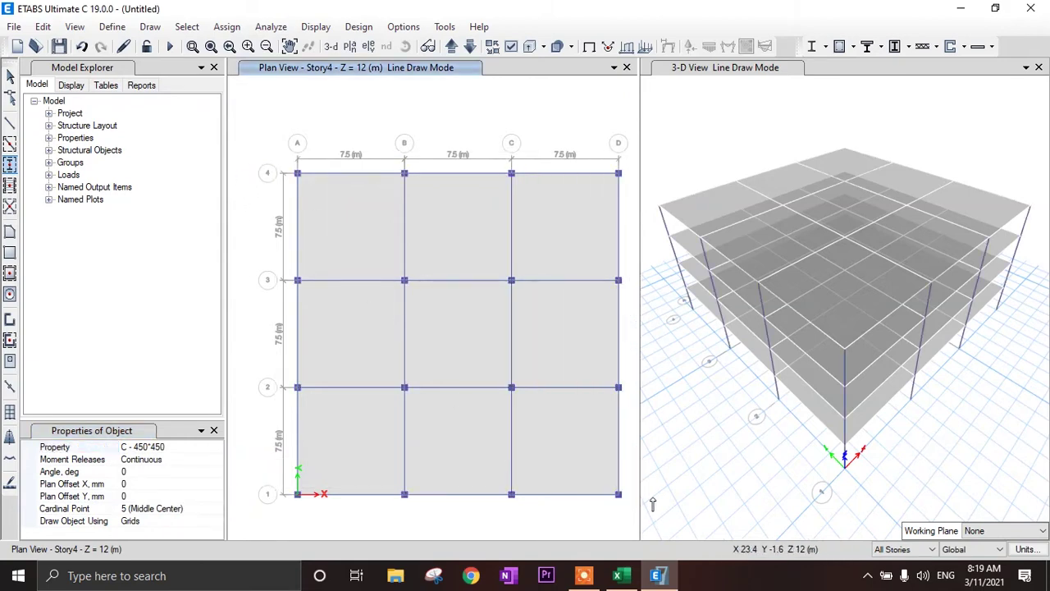
Step: Set the story scope to One Story and assign fixed restraints to all joints on the Base plan
click(901, 549)
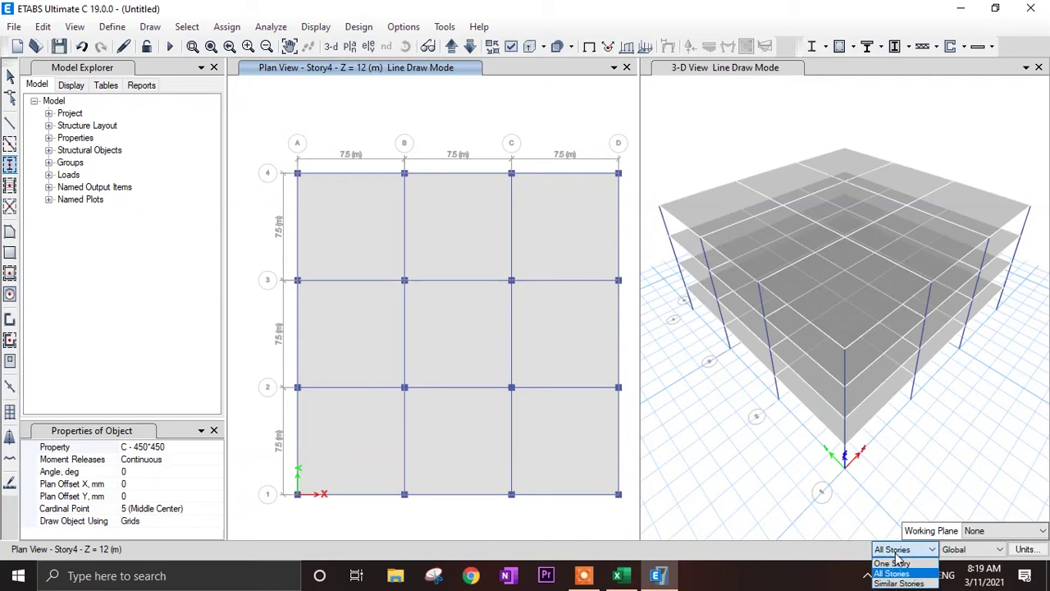
click(892, 563)
click(455, 47)
click(10, 76)
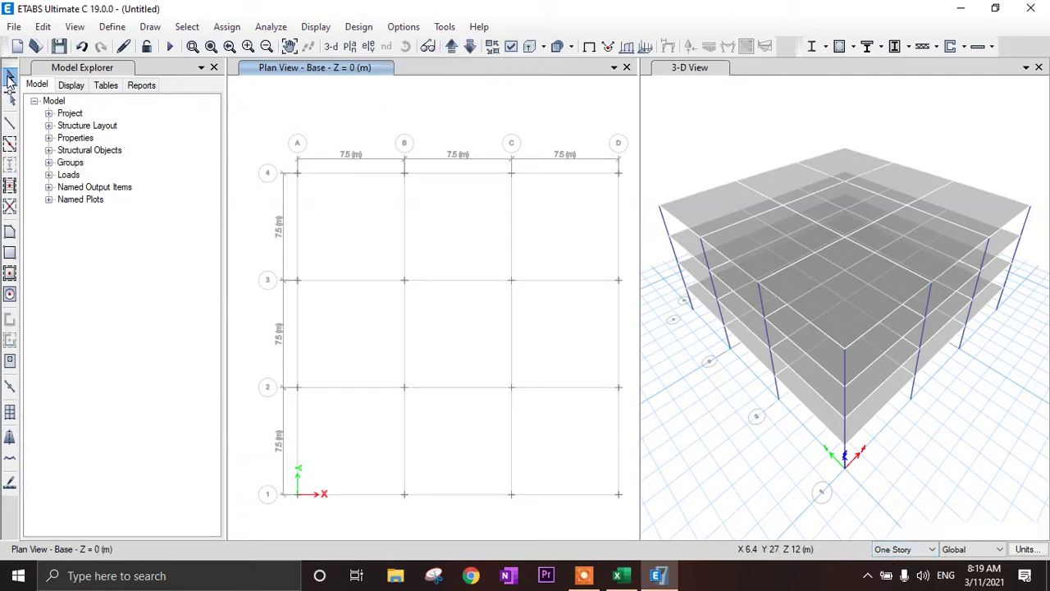
drag(277, 156, 633, 517)
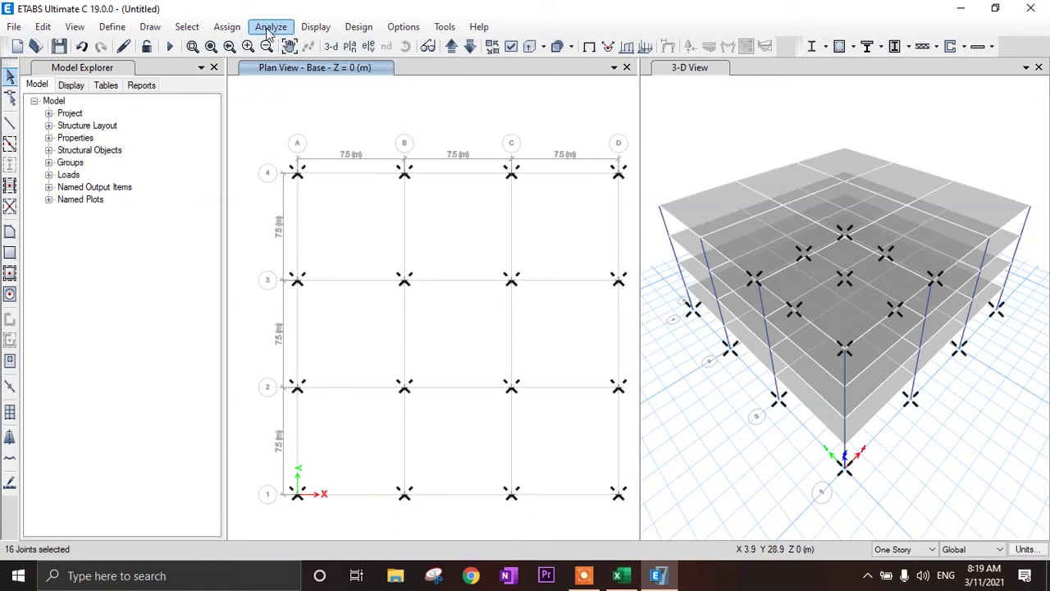
click(227, 26)
mouse_move(252, 49)
click(514, 50)
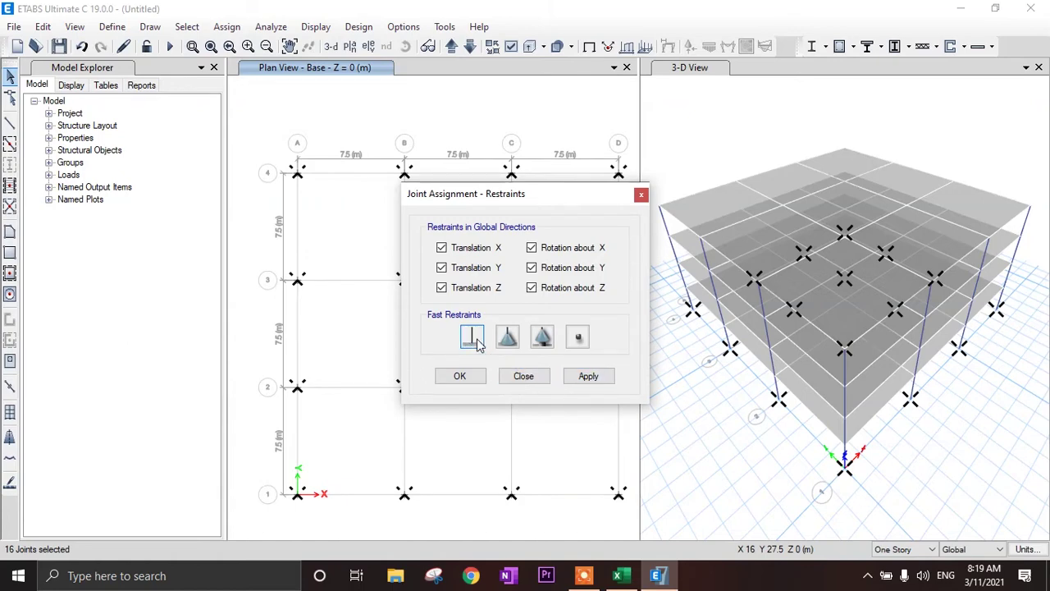
click(588, 376)
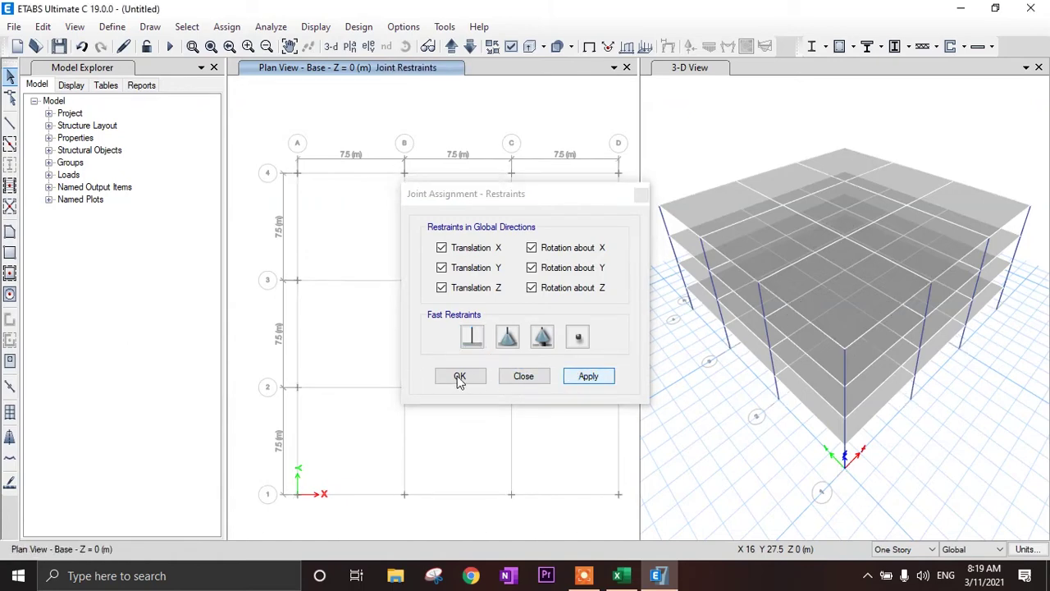
click(460, 379)
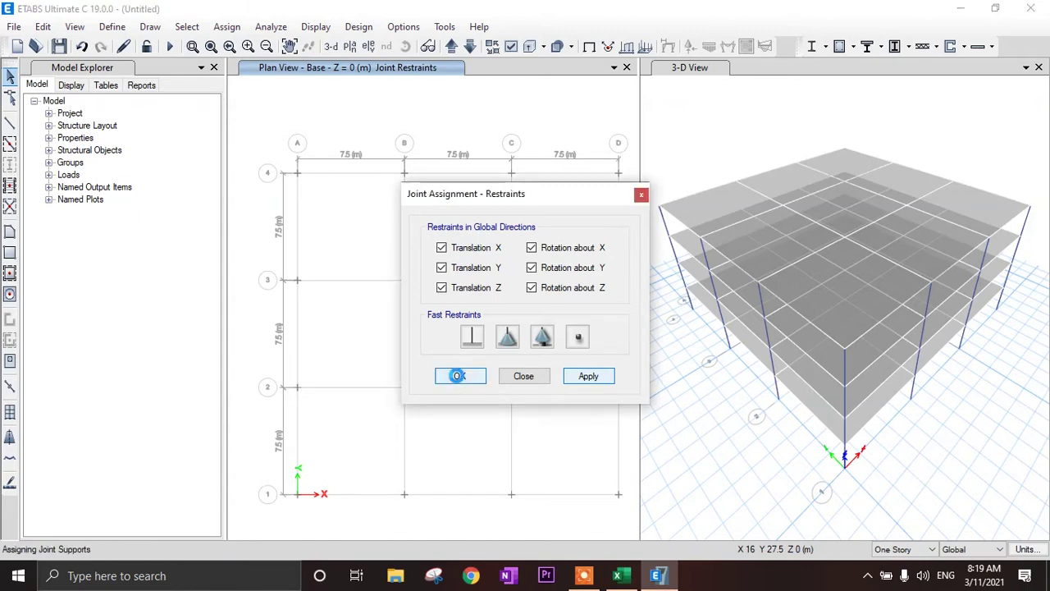
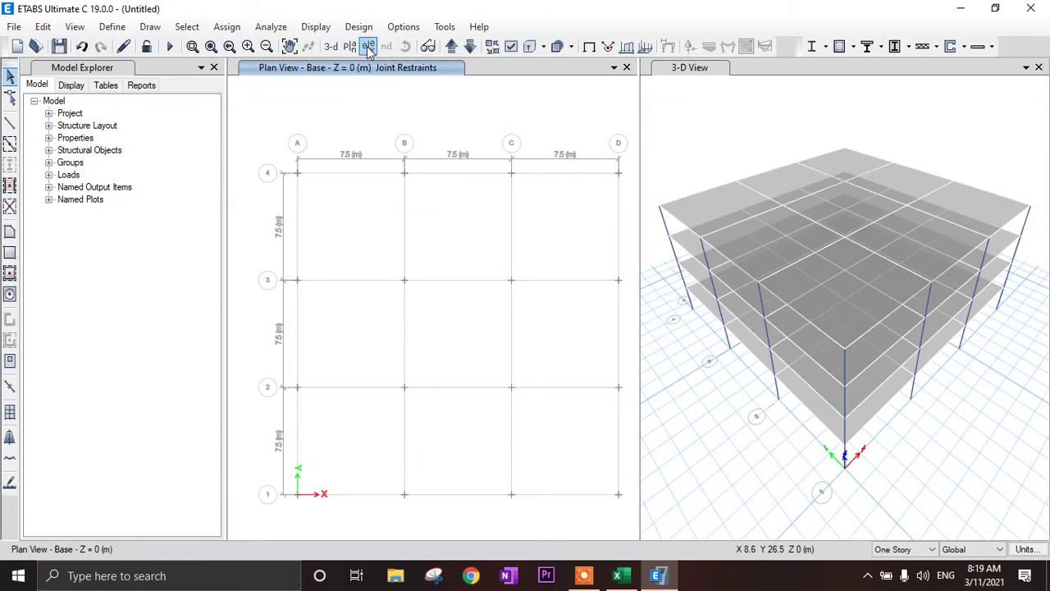
Step: Show elevation A and quick draw walls with property W - 120 in all its panels from Base to Story4
click(366, 47)
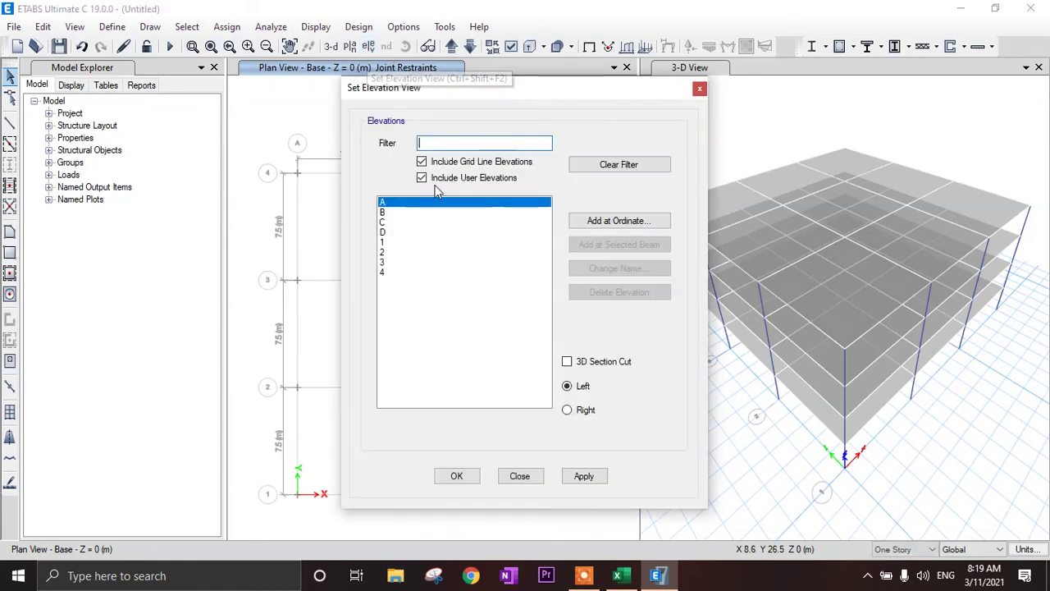
click(588, 477)
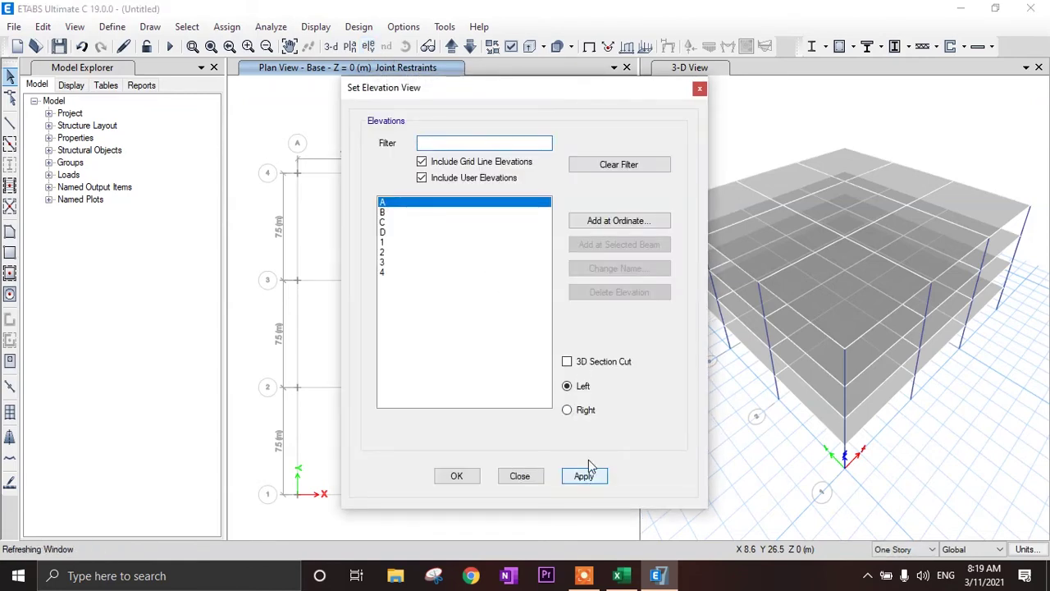
click(458, 477)
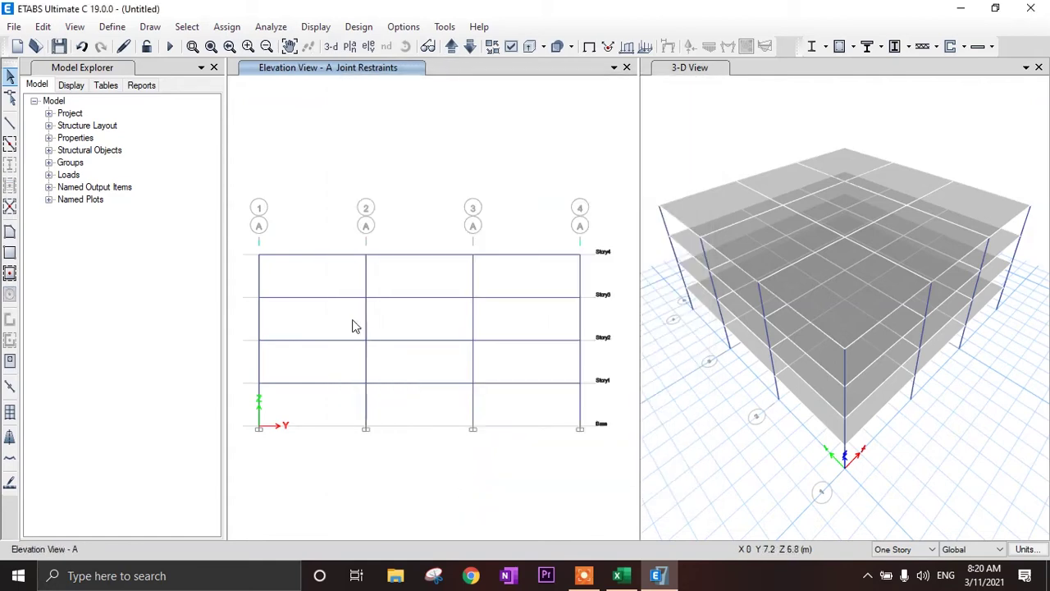
click(11, 278)
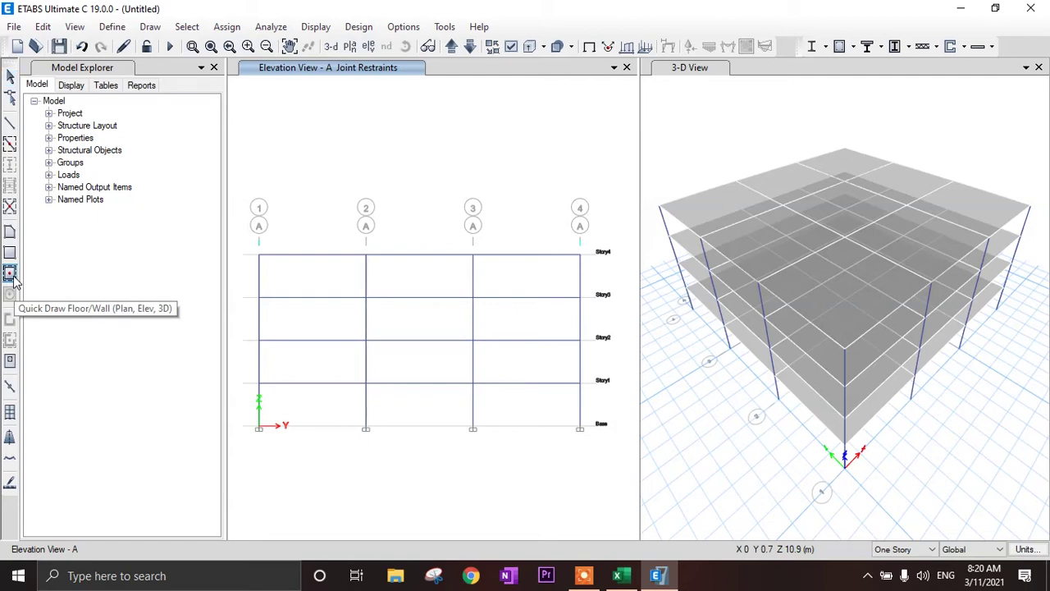
click(212, 451)
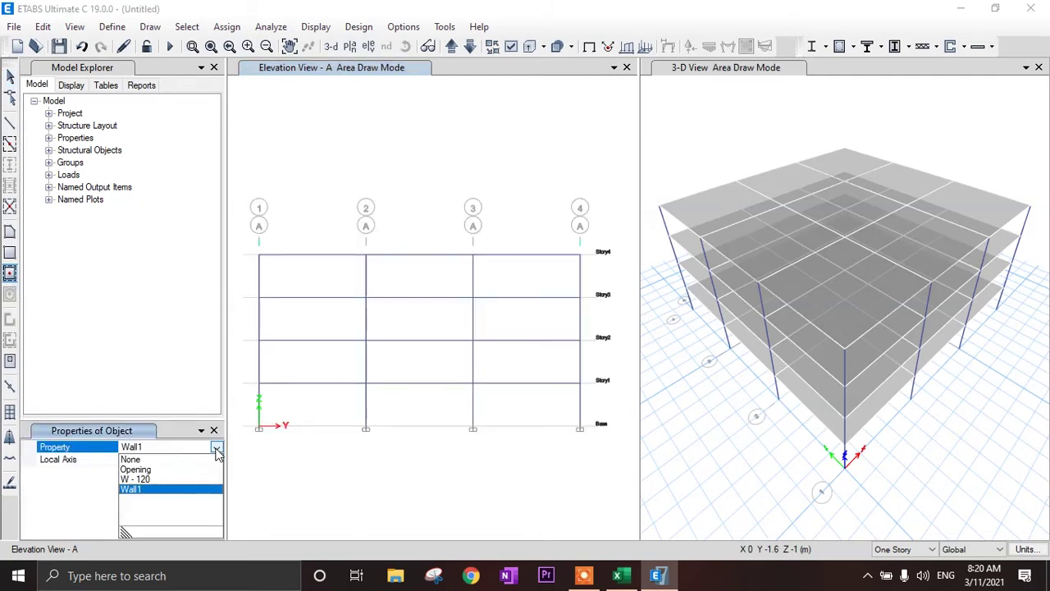
click(156, 486)
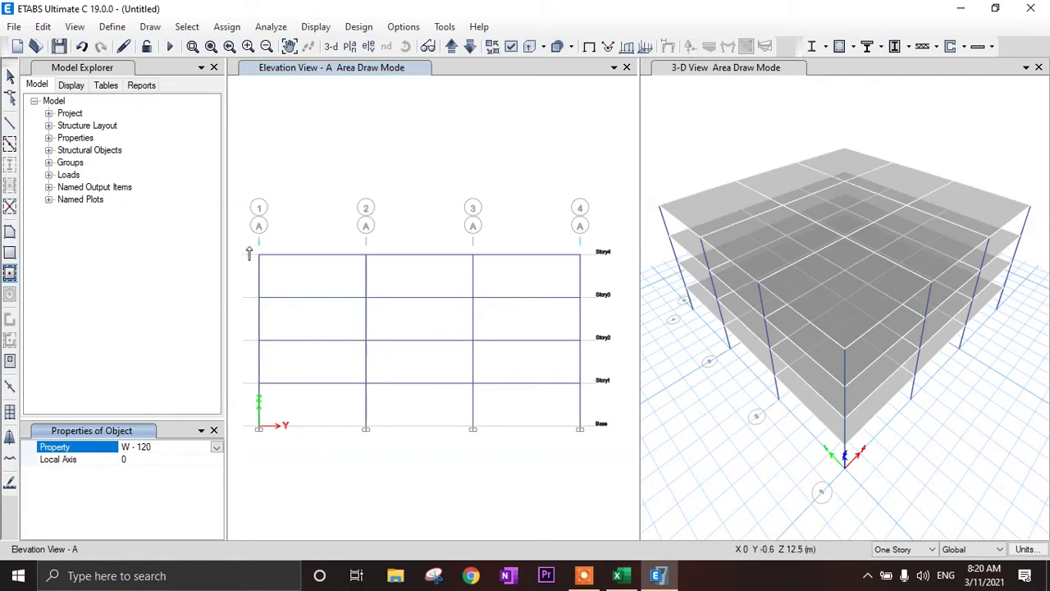
drag(247, 245, 593, 436)
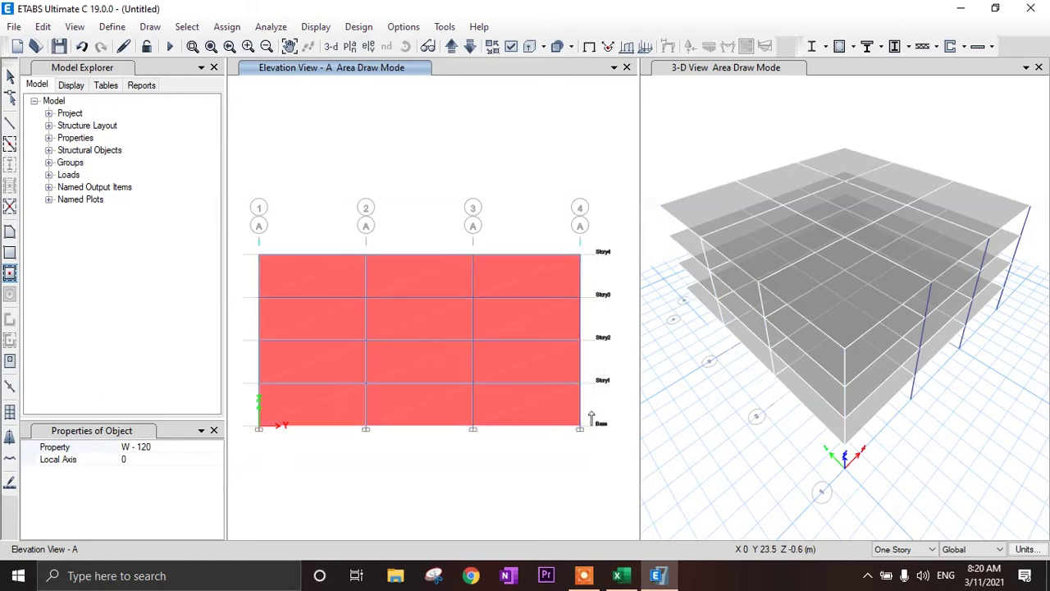
Step: Quick draw W - 120 walls in all panels of elevations D and 1, from Base to Story4
click(452, 47)
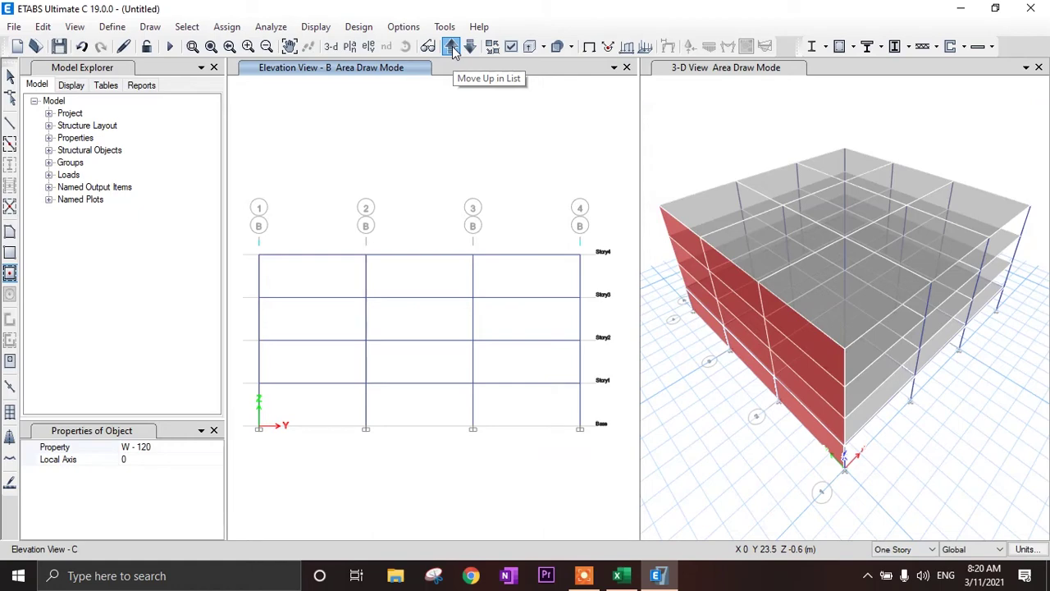
click(451, 47)
click(451, 47)
drag(247, 246, 612, 459)
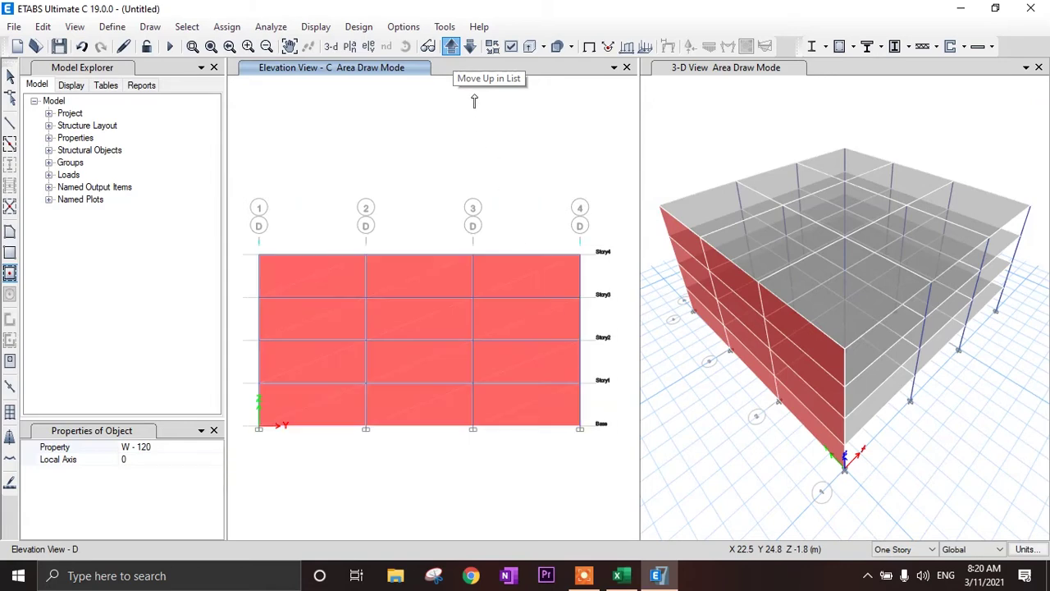
click(453, 48)
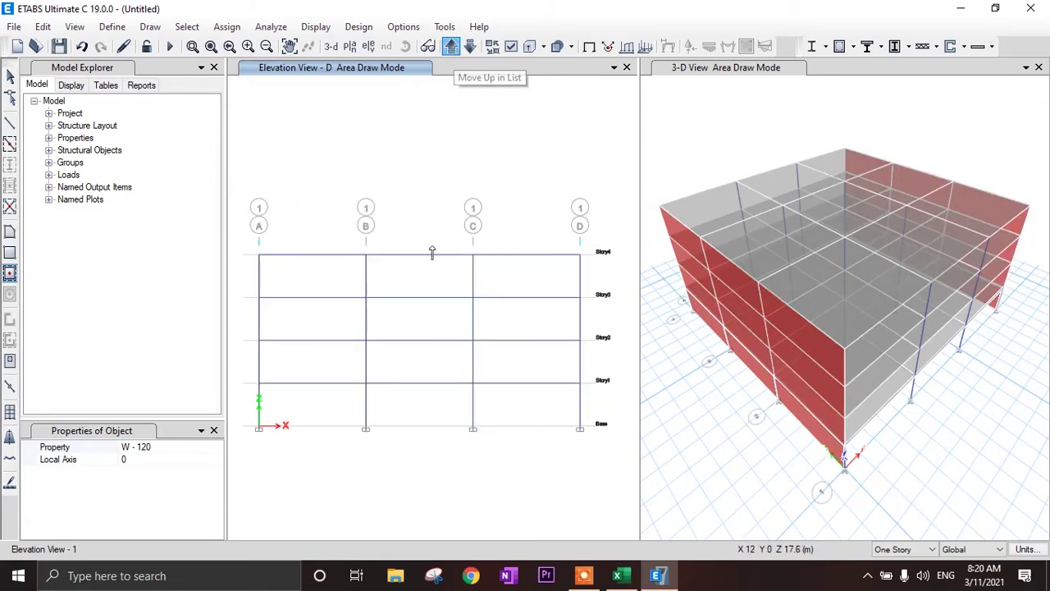
drag(242, 261, 602, 464)
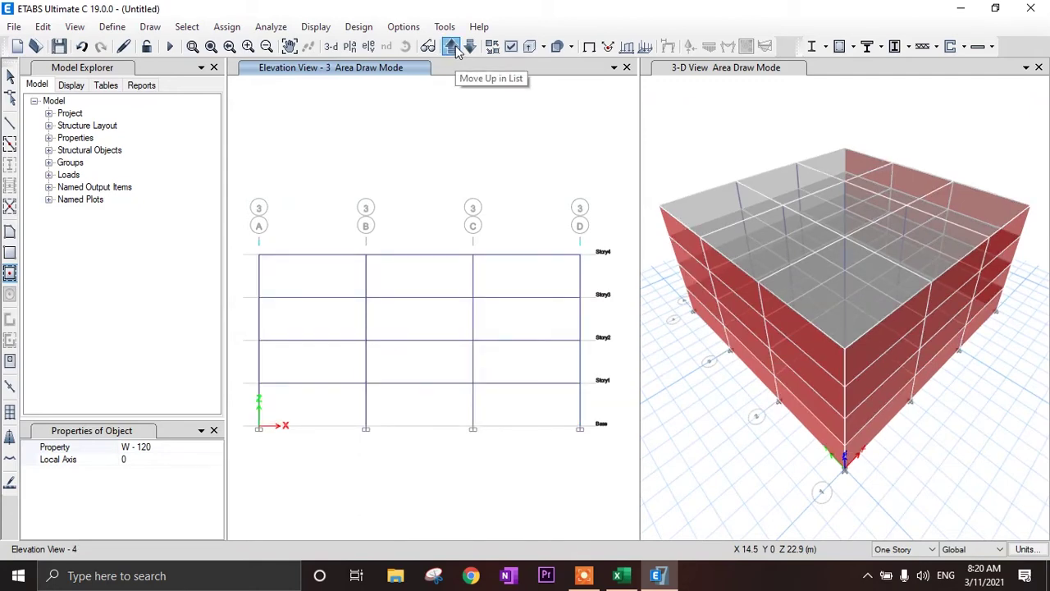
Step: Quick draw W - 120 walls in all panels of elevation 4, from Base to Story4
mouse_move(248, 244)
mouse_down()
mouse_move(314, 304)
mouse_move(535, 425)
mouse_up()
drag(600, 475, 607, 484)
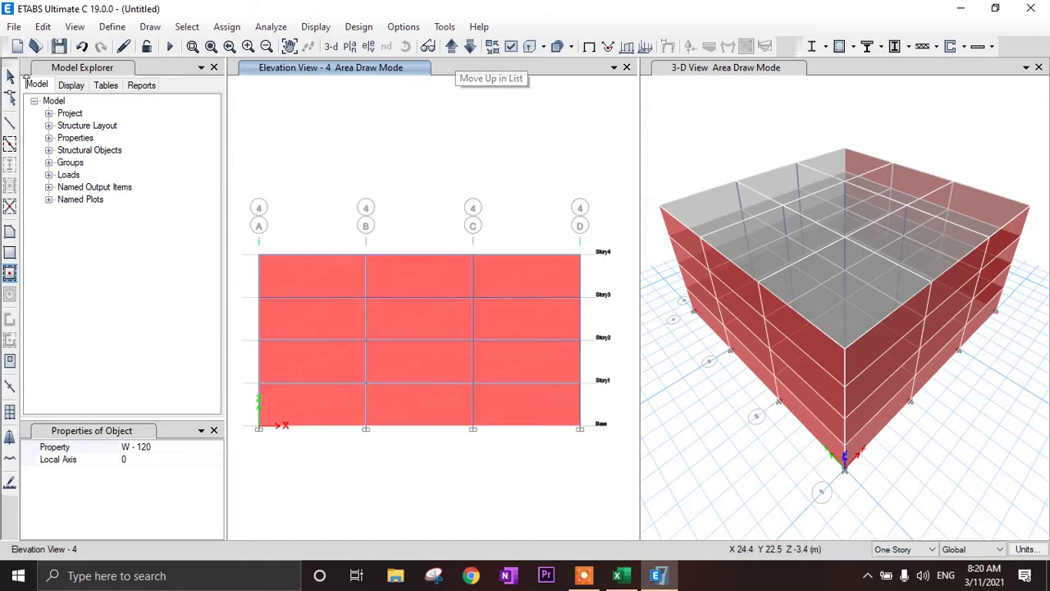
key(Escape)
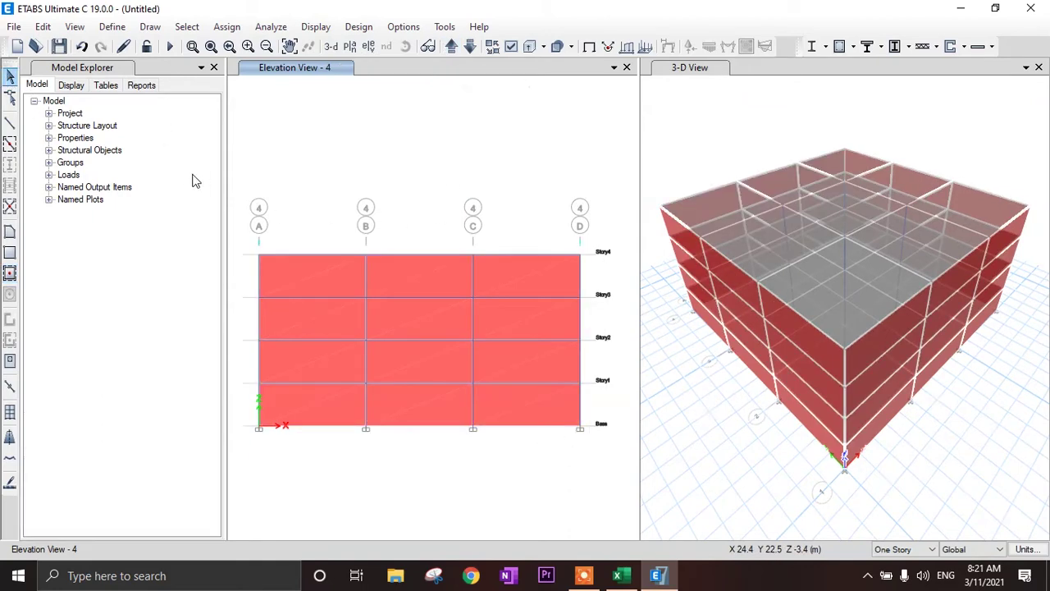
click(733, 147)
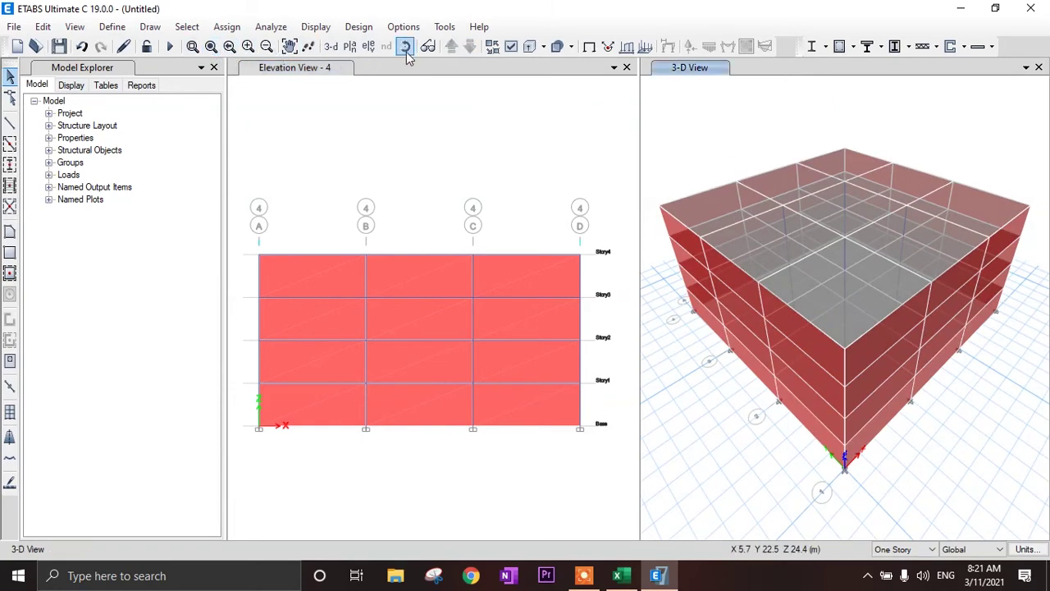
click(406, 51)
mouse_move(786, 124)
mouse_down()
mouse_move(731, 112)
mouse_move(772, 115)
mouse_up()
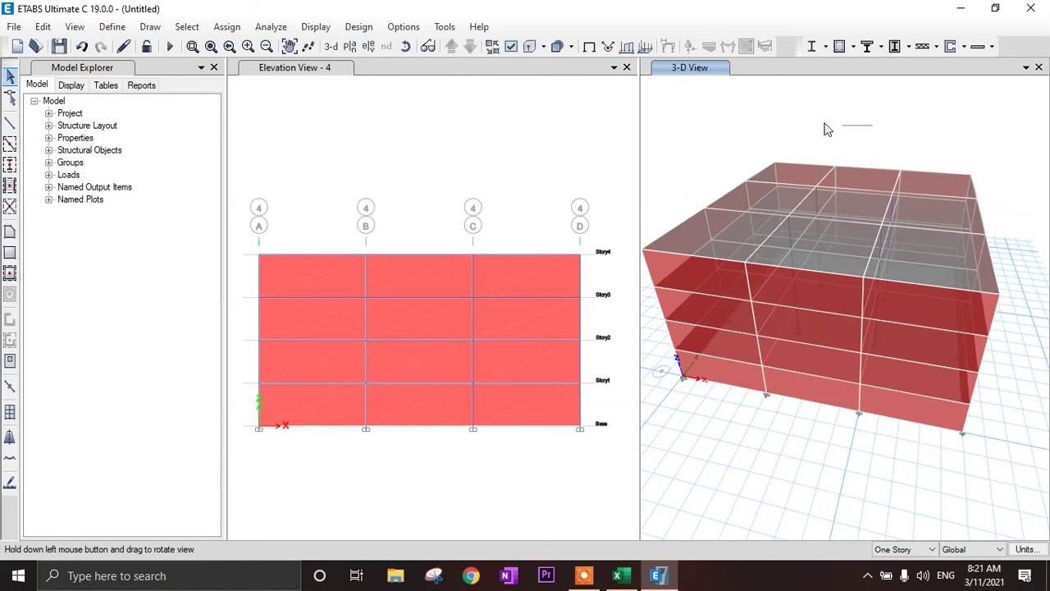
drag(843, 131, 869, 127)
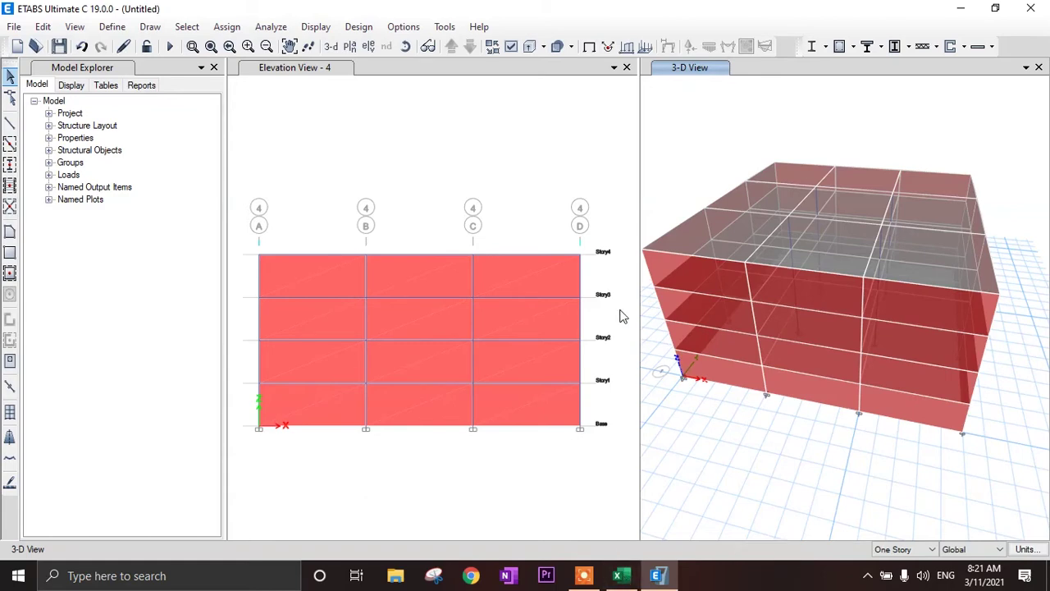
click(602, 301)
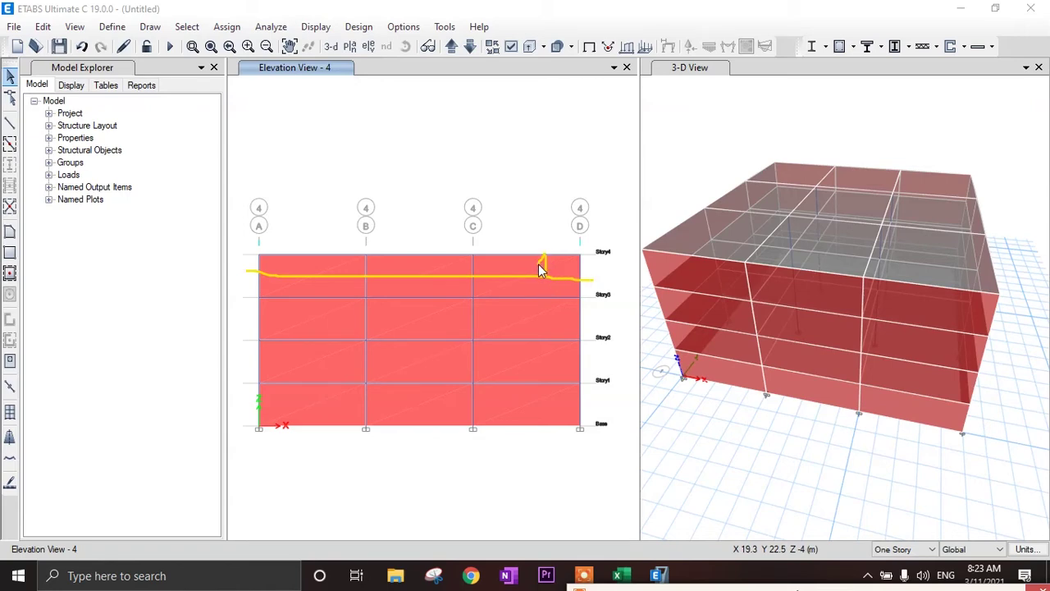
drag(250, 314, 476, 314)
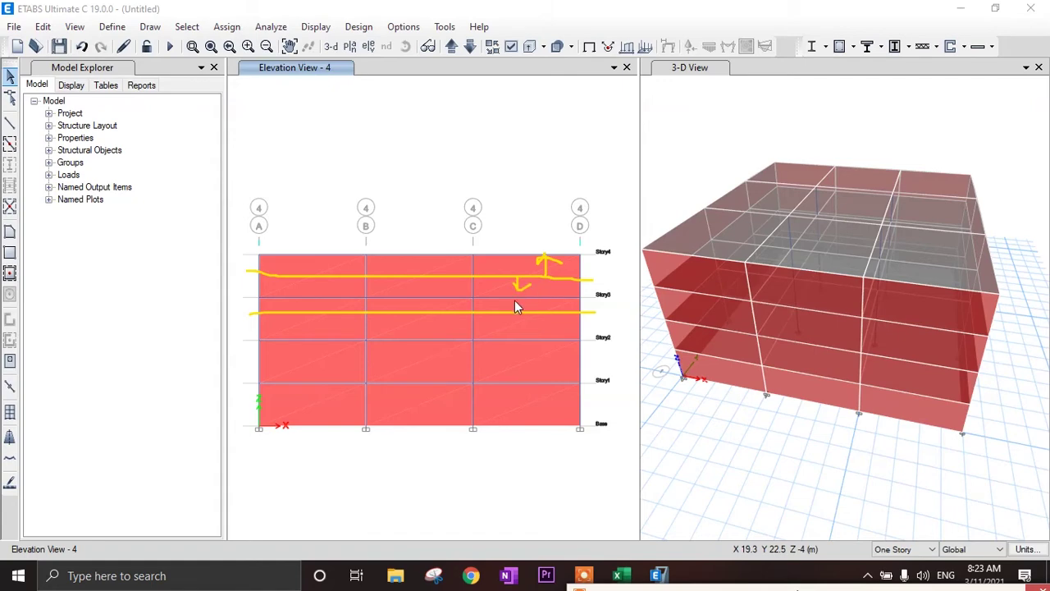
mouse_move(252, 361)
mouse_down()
mouse_move(398, 368)
mouse_move(594, 355)
mouse_up()
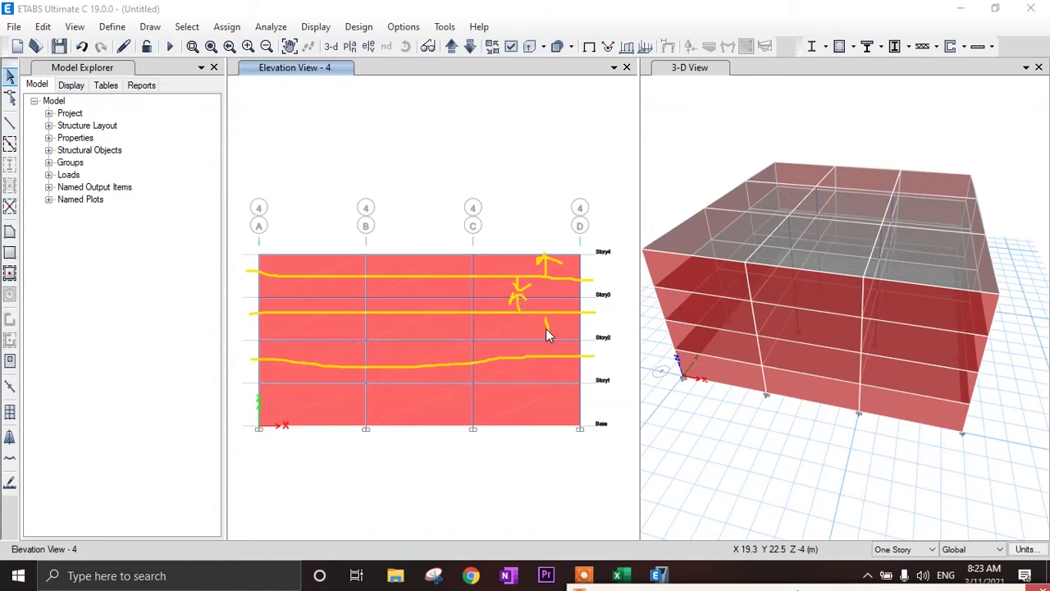
drag(541, 344, 550, 345)
drag(307, 403, 589, 398)
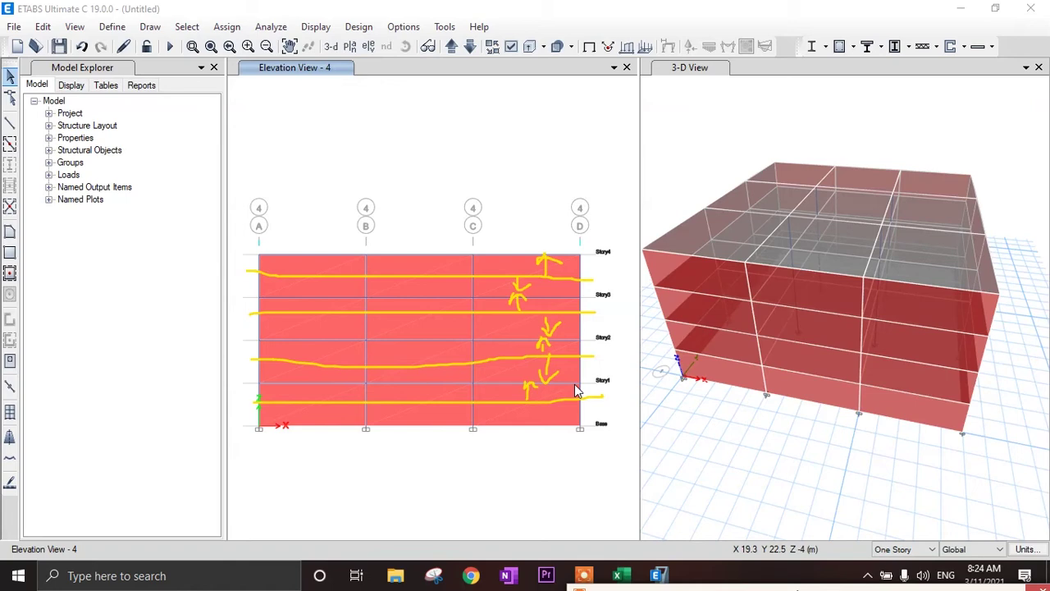
click(543, 295)
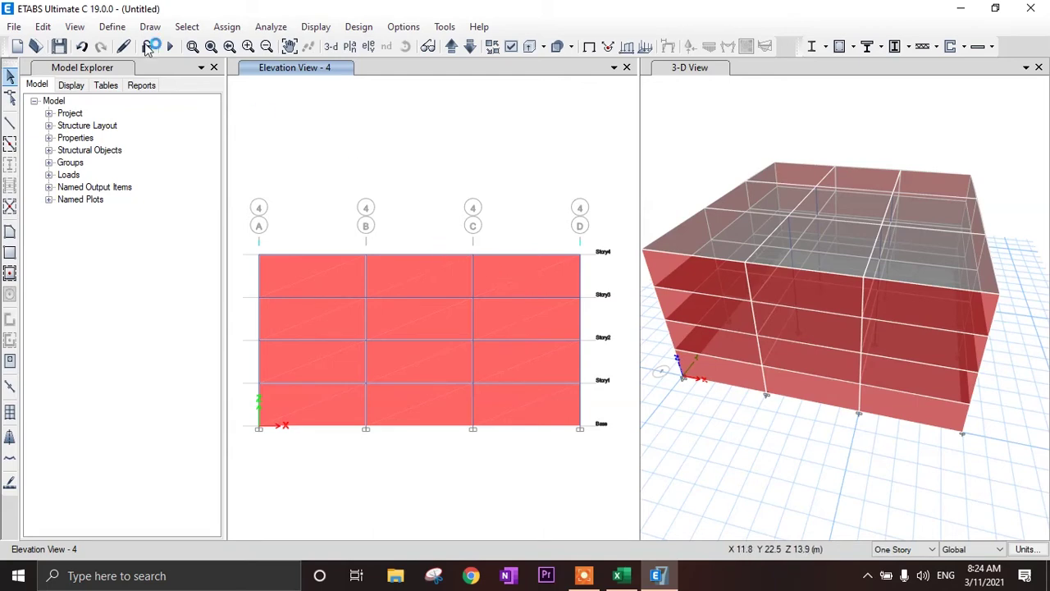
Step: Review the defined Dead and Live load patterns and their self-weight multipliers
click(112, 27)
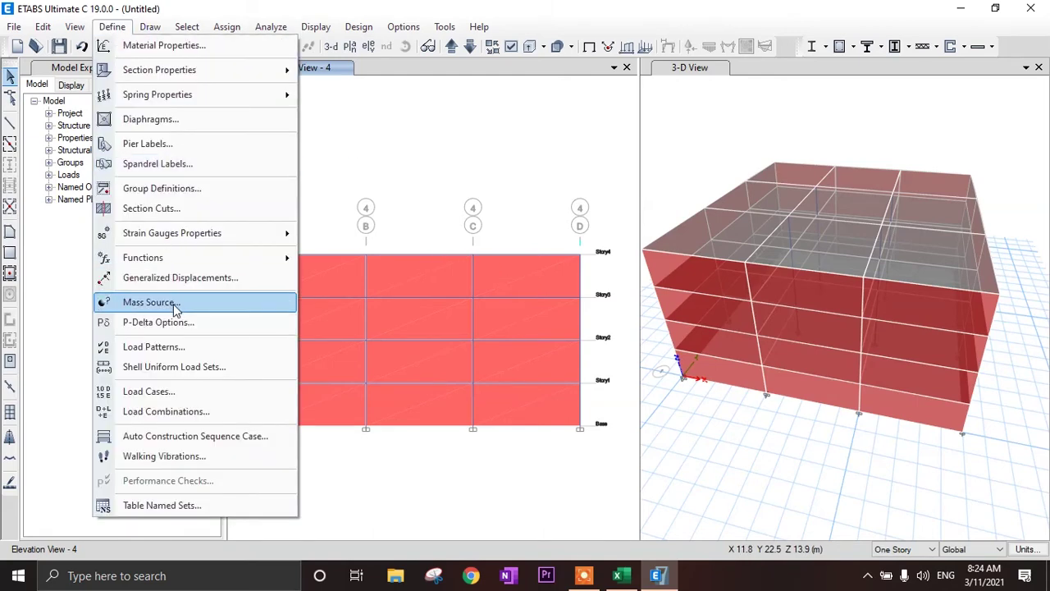
click(192, 348)
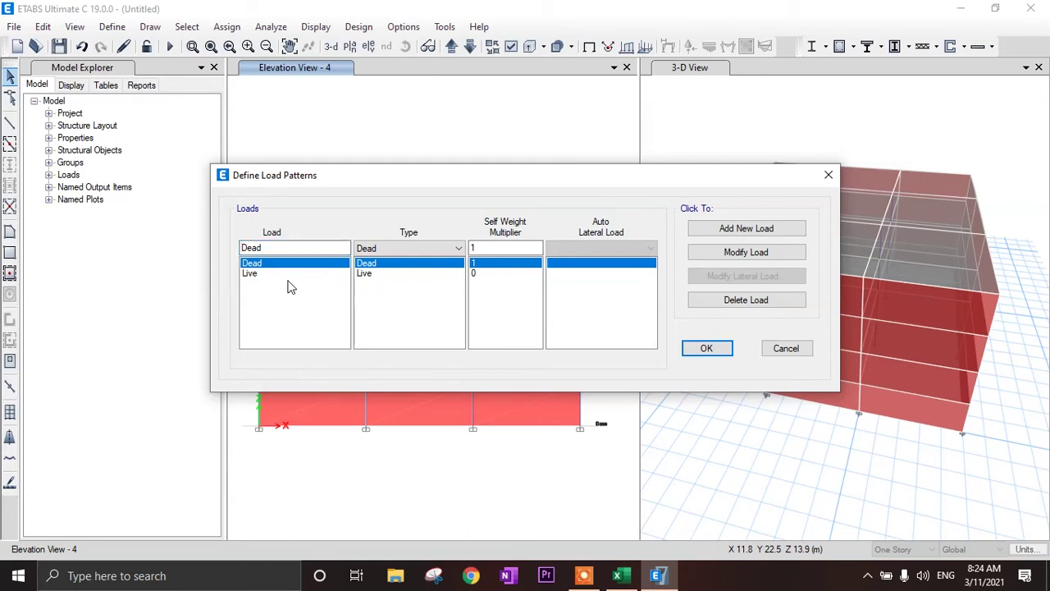
click(310, 274)
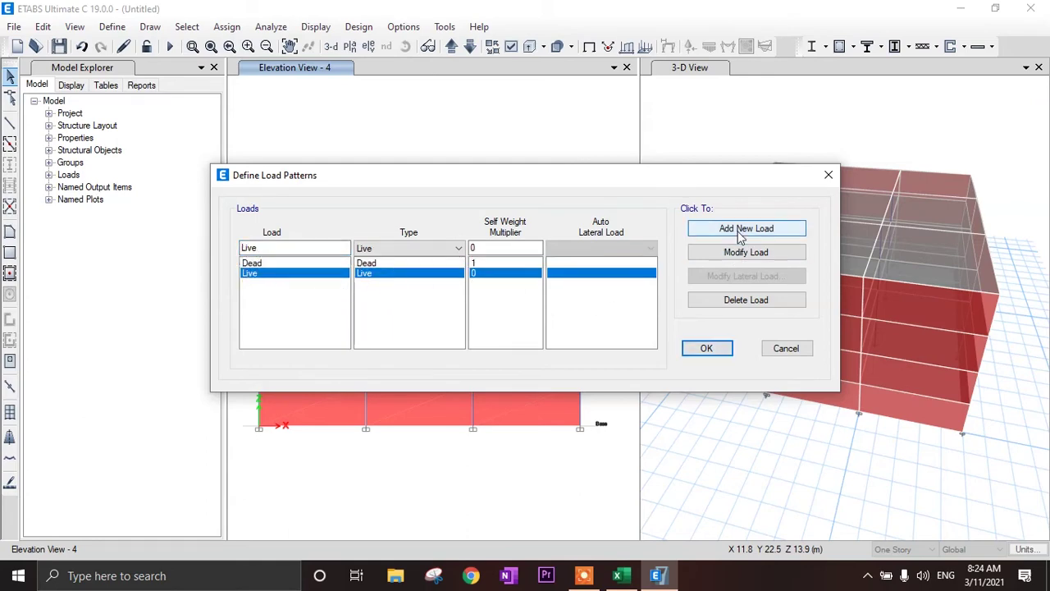
click(707, 349)
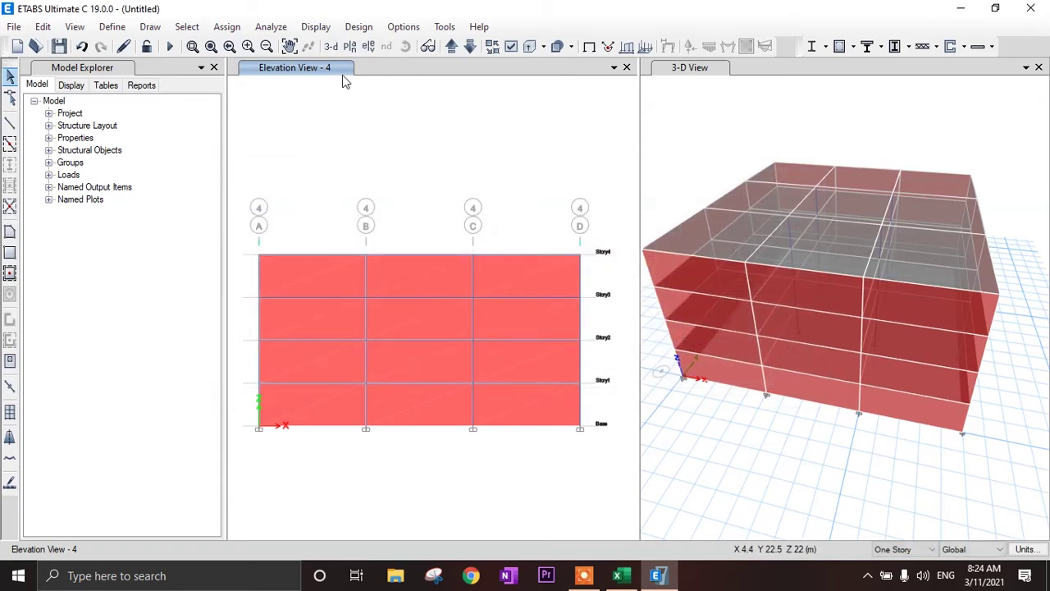
Step: Show the Story3 plan in place of elevation 4 and set the story scope to Similar Stories
click(368, 46)
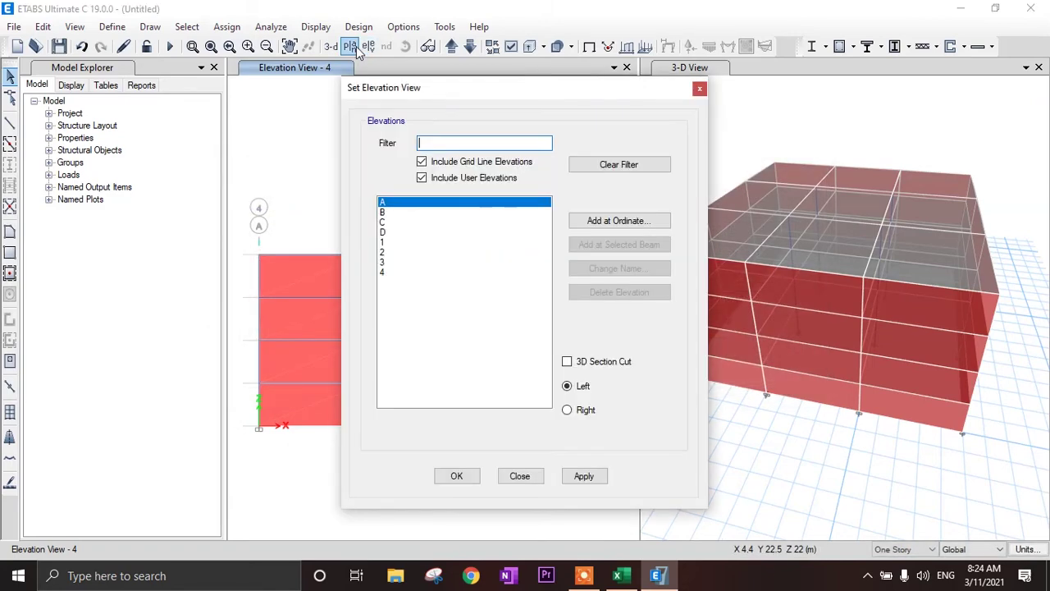
click(364, 50)
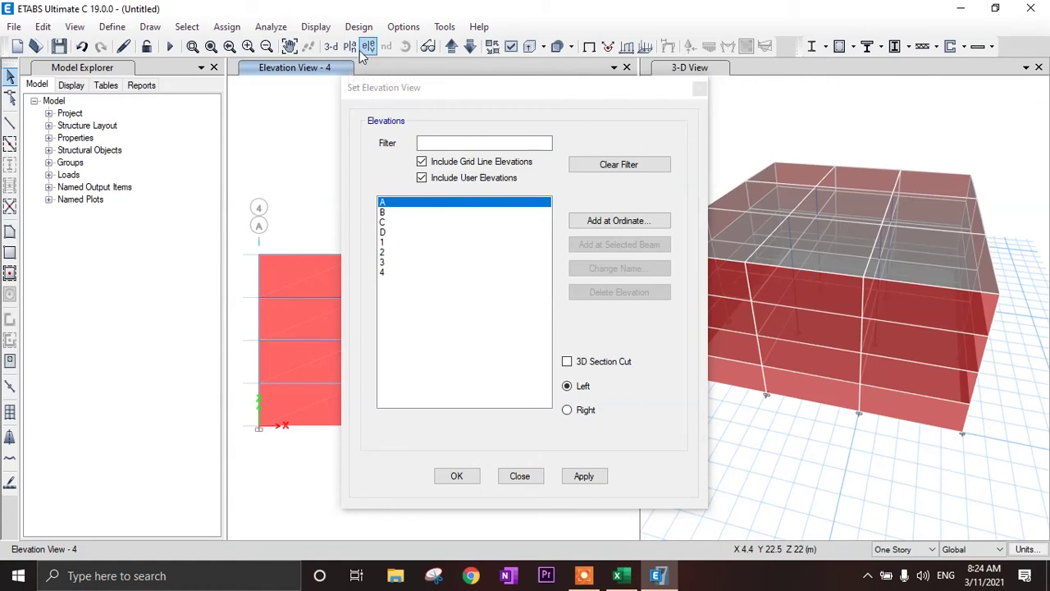
click(350, 46)
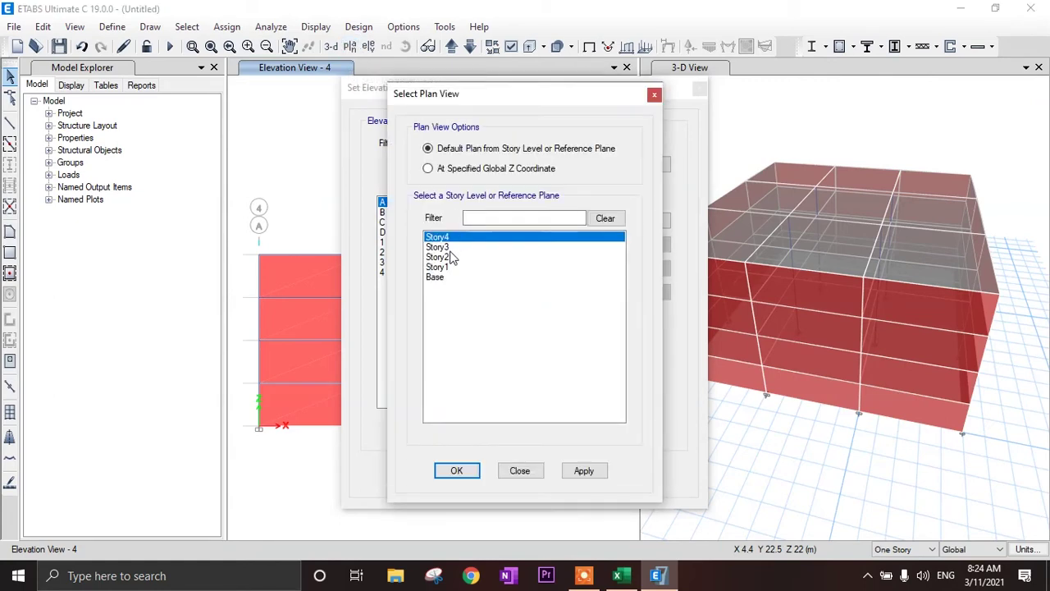
click(593, 474)
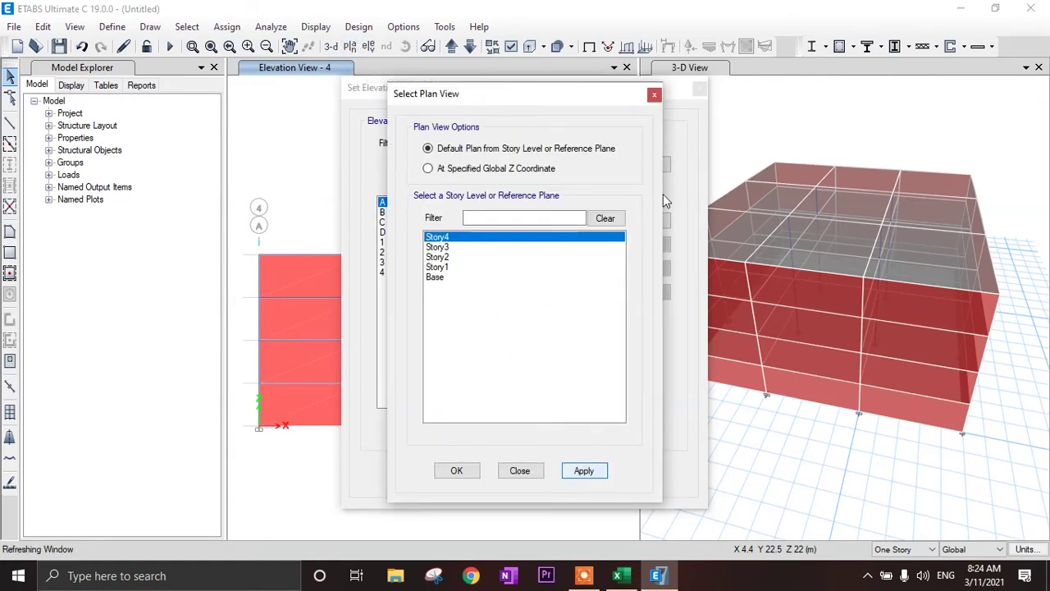
click(656, 96)
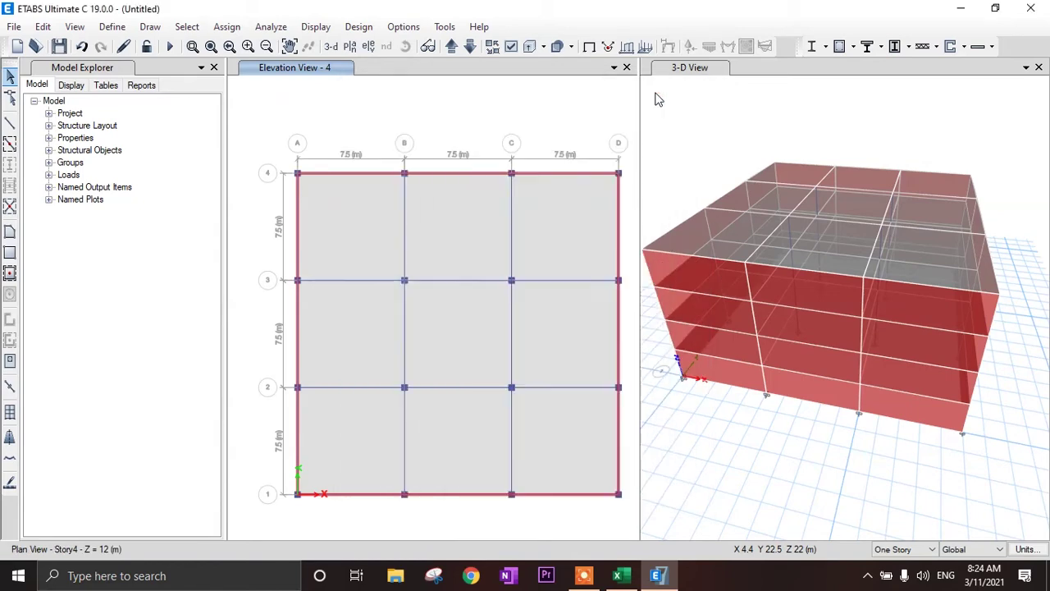
click(470, 46)
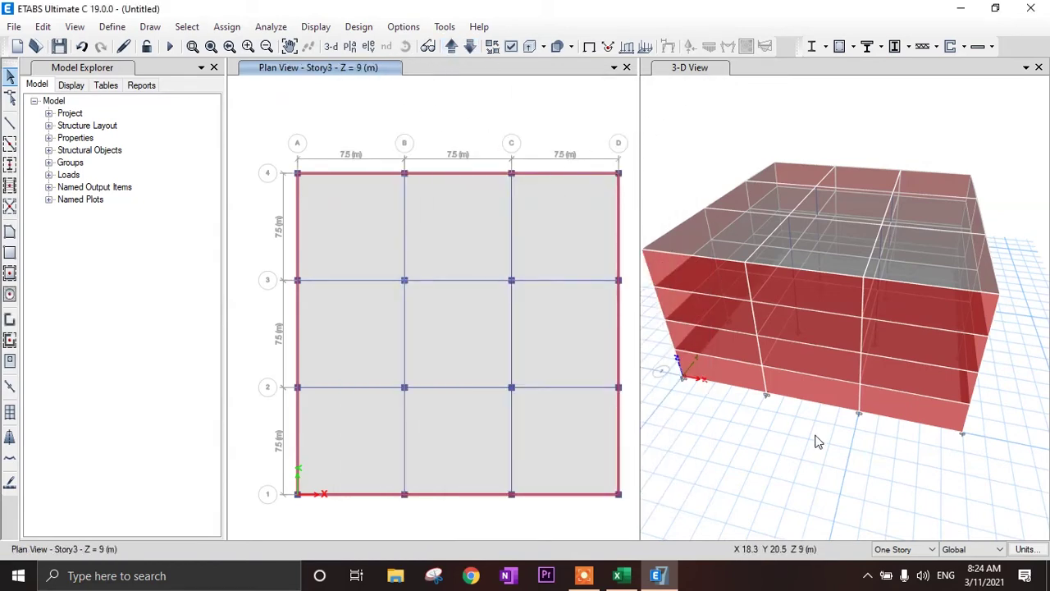
click(905, 549)
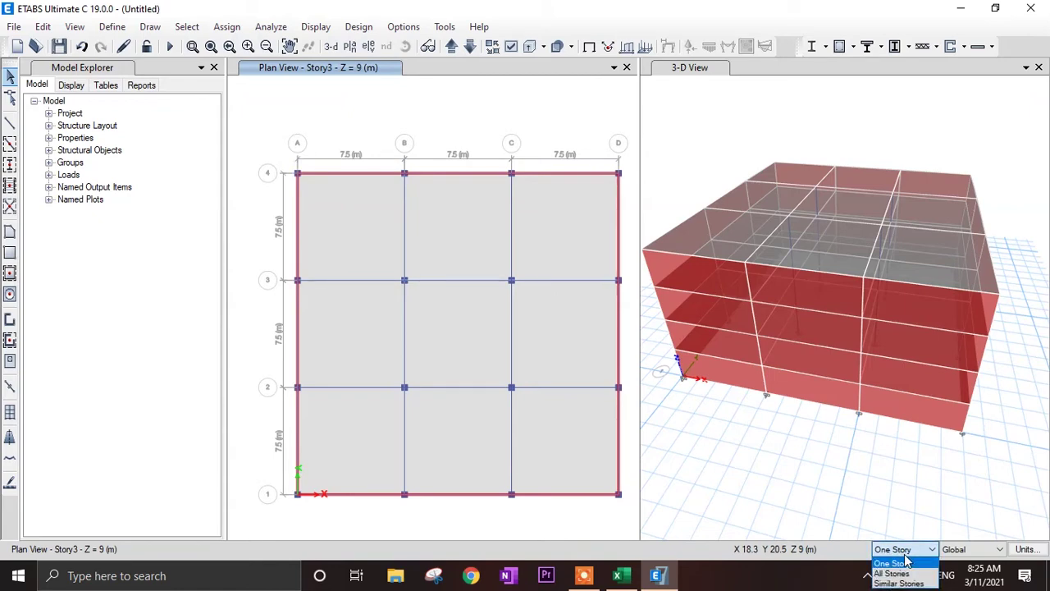
click(898, 583)
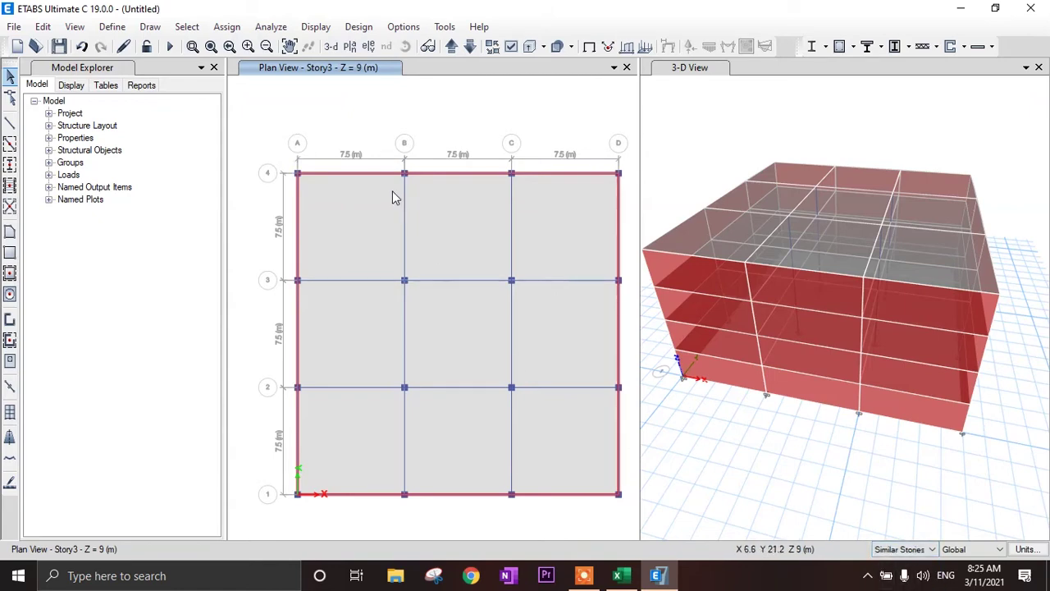
click(901, 549)
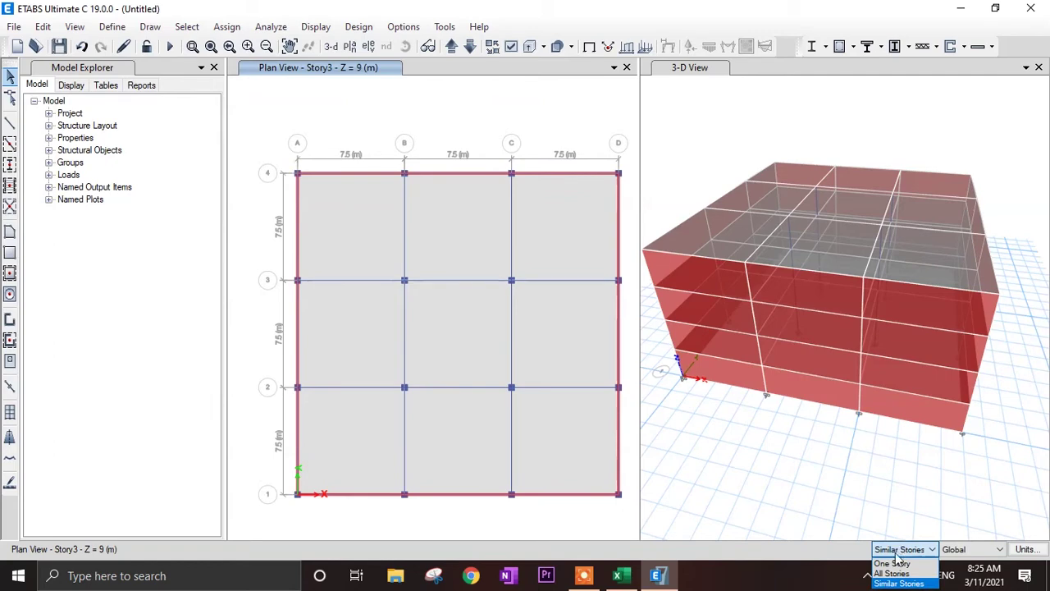
click(898, 583)
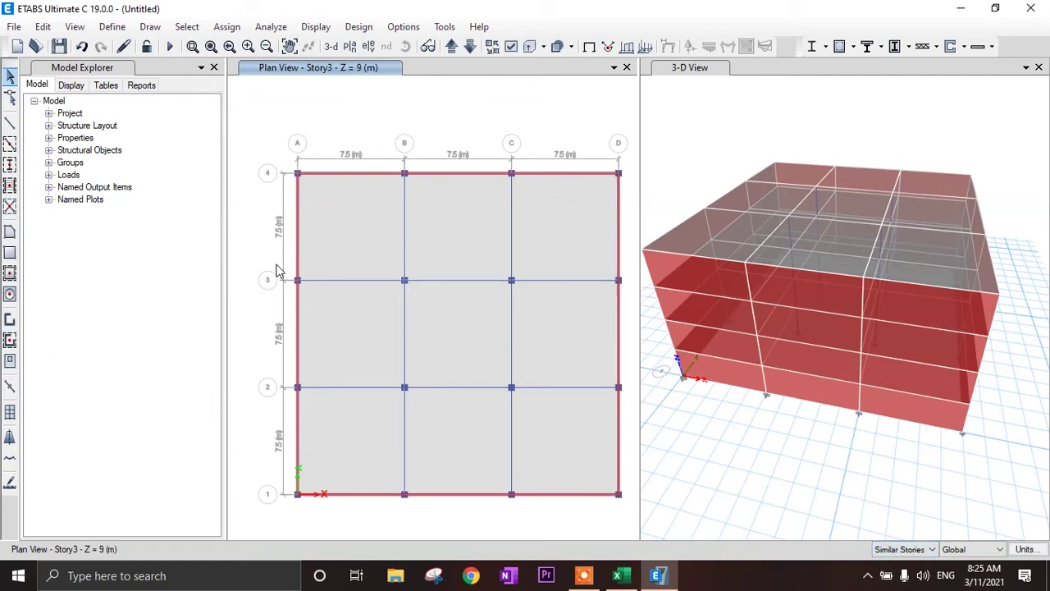
Step: Assign a uniform Live shell load of 3 kN/m² in the gravity direction to all nine slab panels of the Story3 plan
click(328, 234)
click(539, 234)
click(448, 254)
click(363, 321)
click(539, 344)
click(488, 350)
click(405, 446)
click(554, 460)
click(460, 443)
click(228, 27)
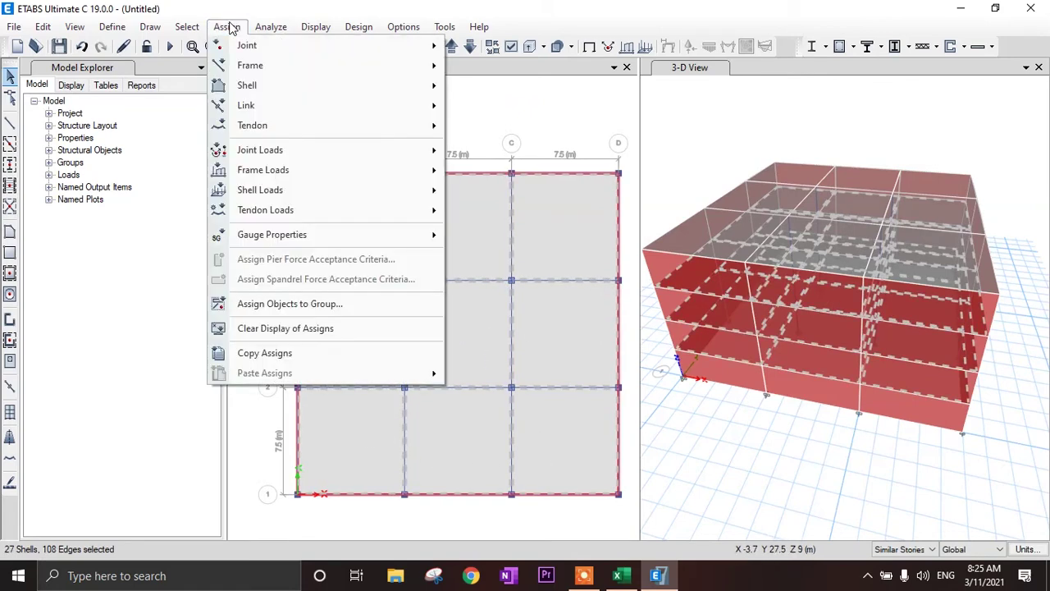
mouse_move(430, 197)
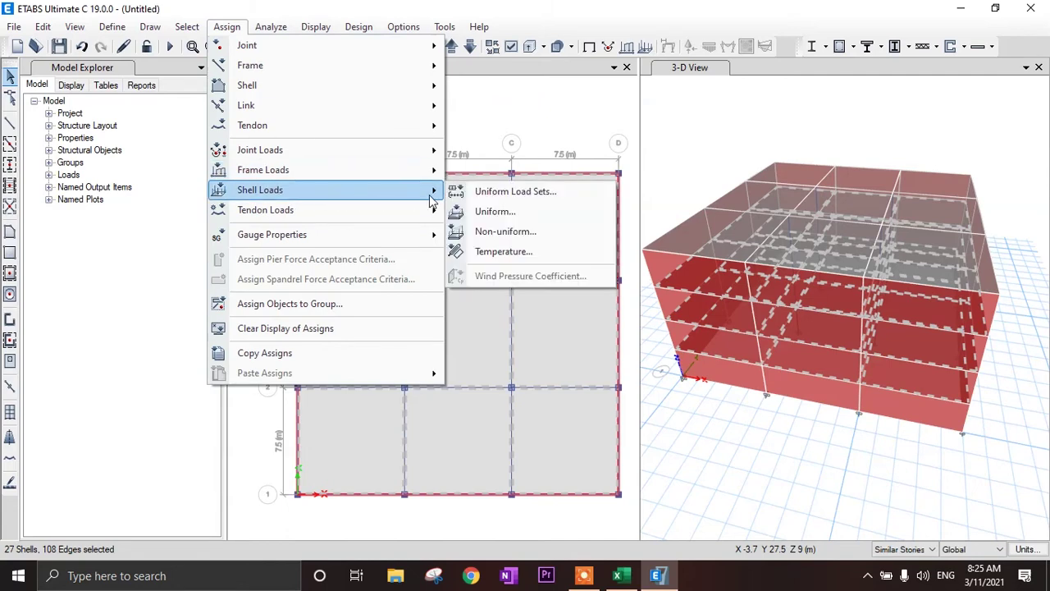
click(495, 211)
click(574, 243)
click(563, 269)
double_click(430, 293)
text(3)
click(591, 373)
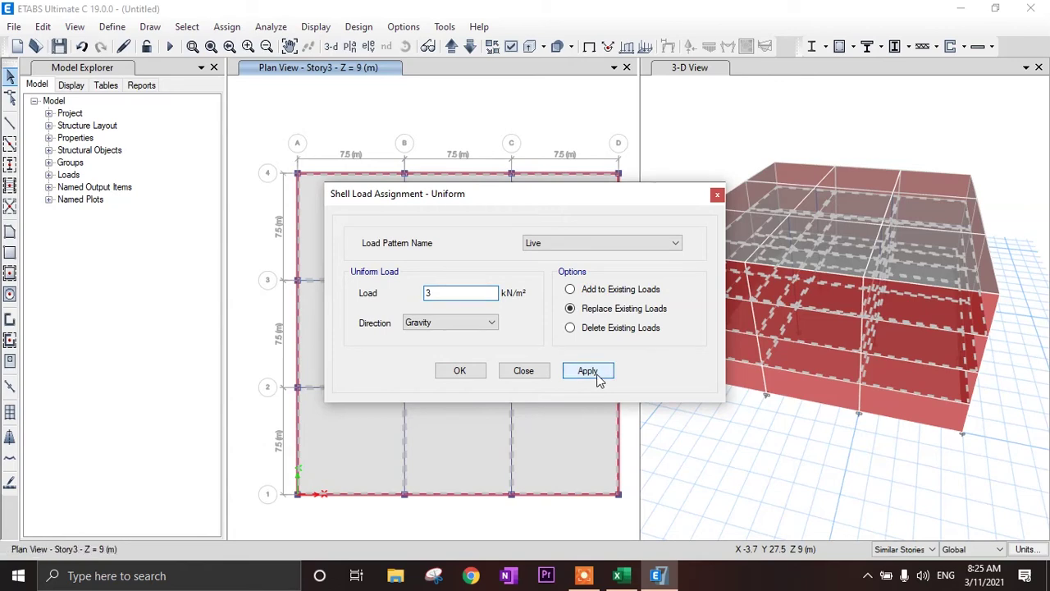
click(459, 371)
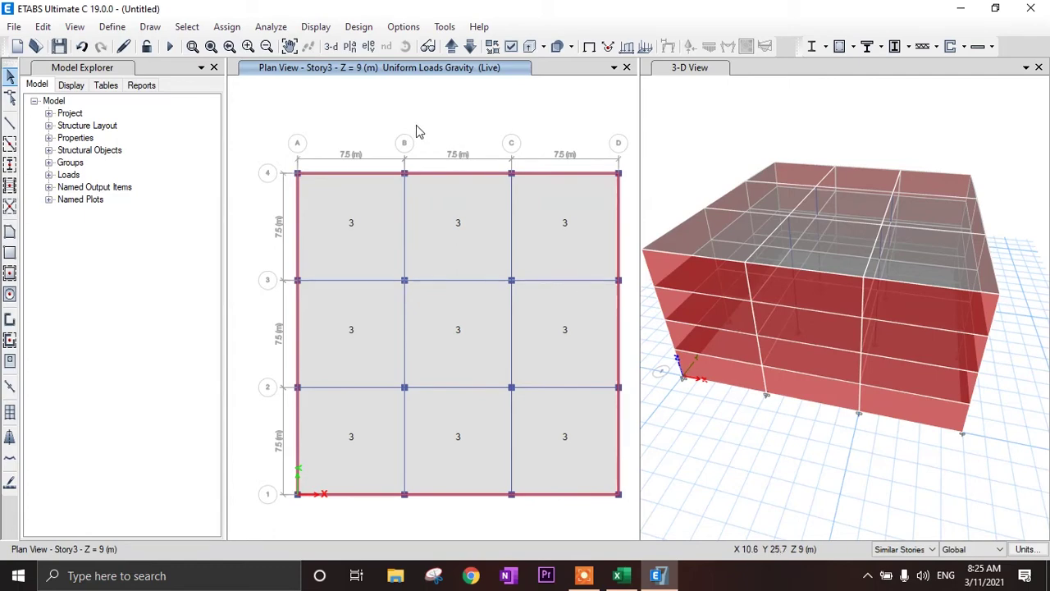
Step: Add a load pattern named EQX of type Seismic with IS1893 2002 as its auto lateral load
click(111, 26)
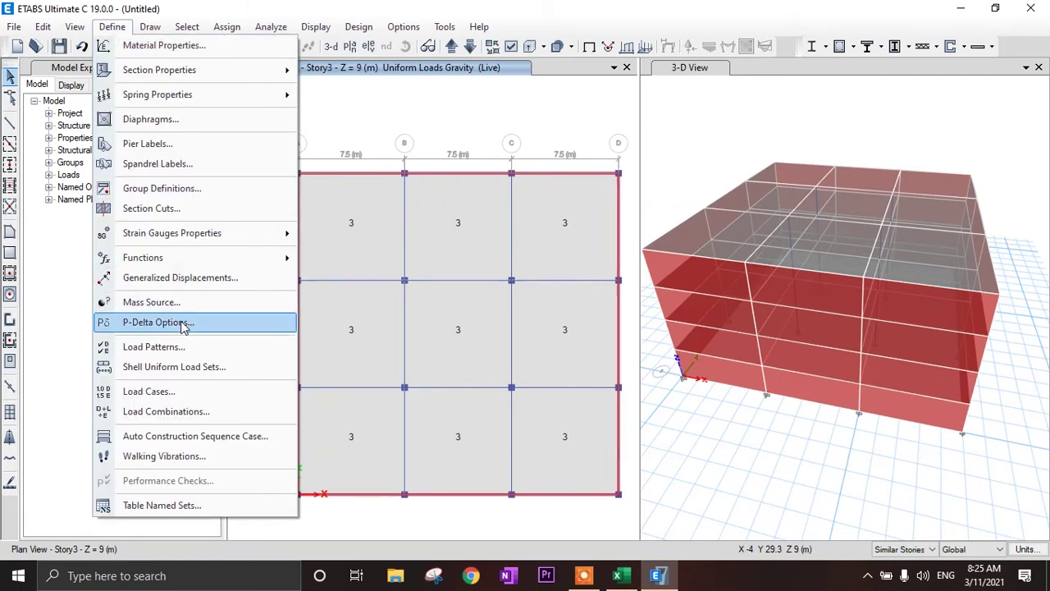
click(186, 348)
drag(324, 249, 242, 247)
text(EQX)
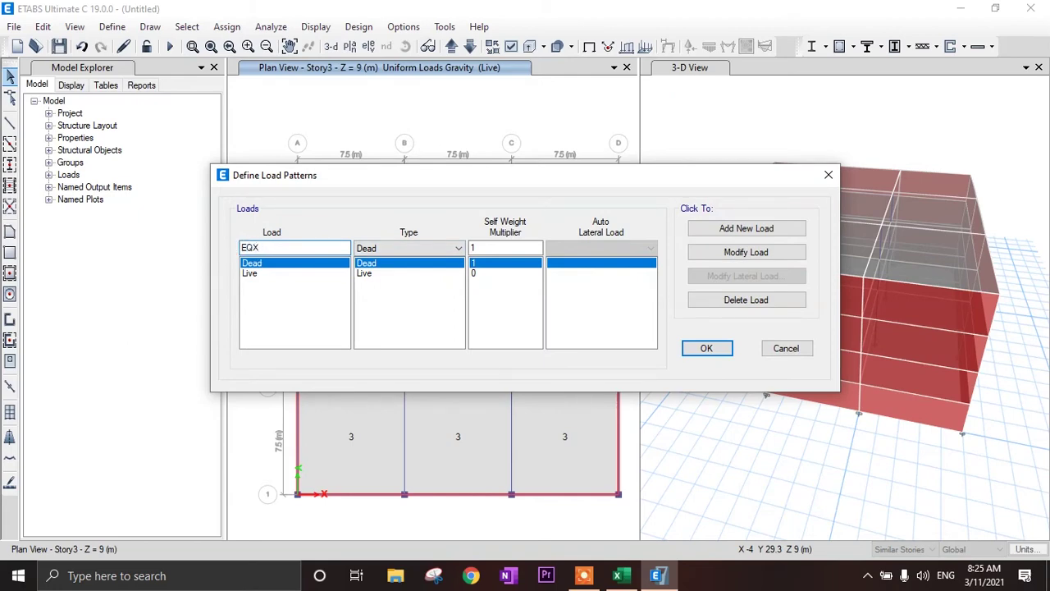
click(416, 250)
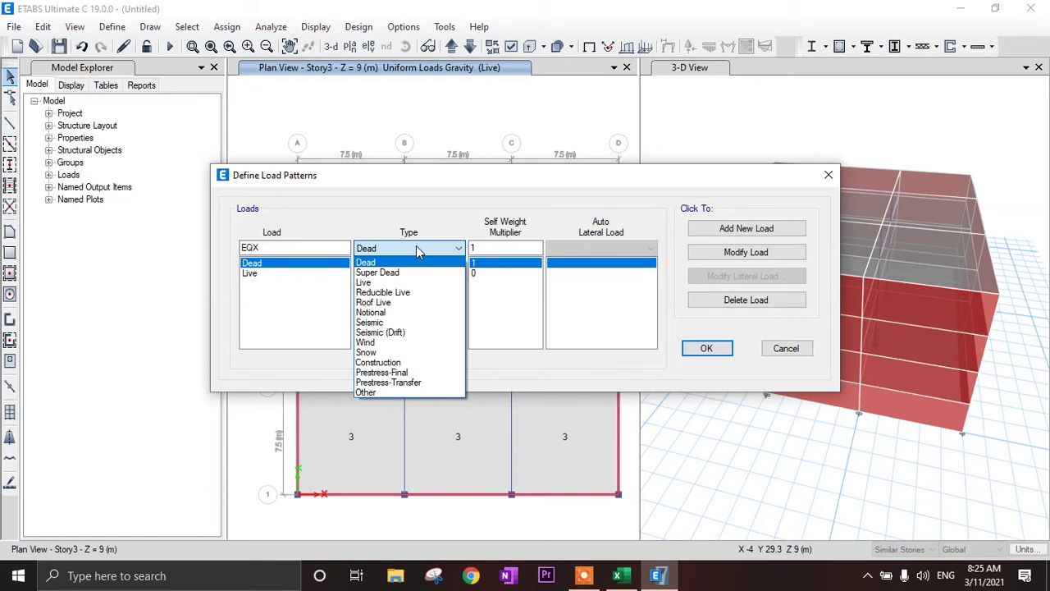
click(402, 323)
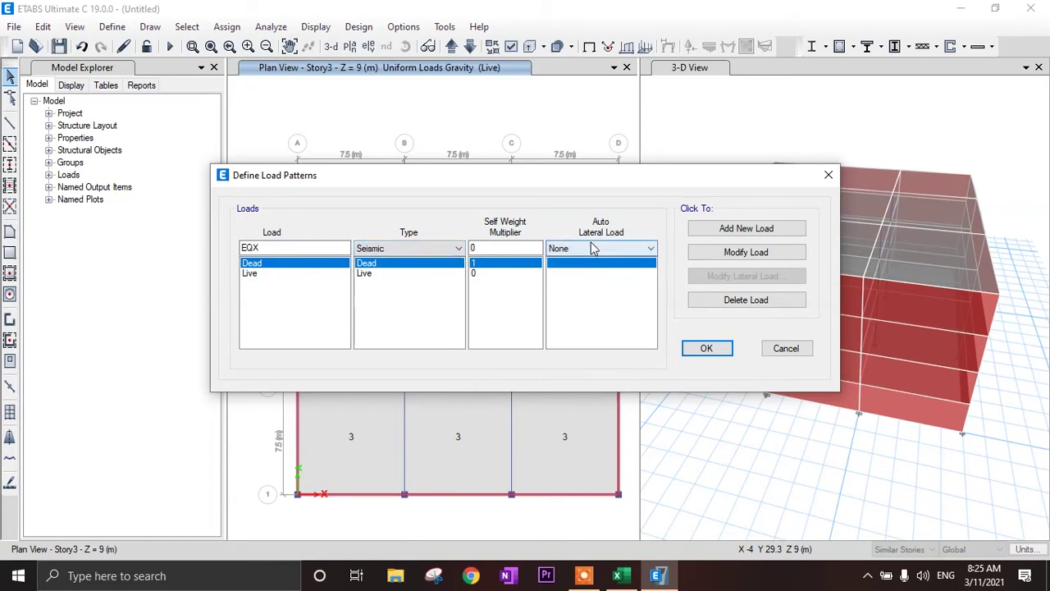
click(595, 248)
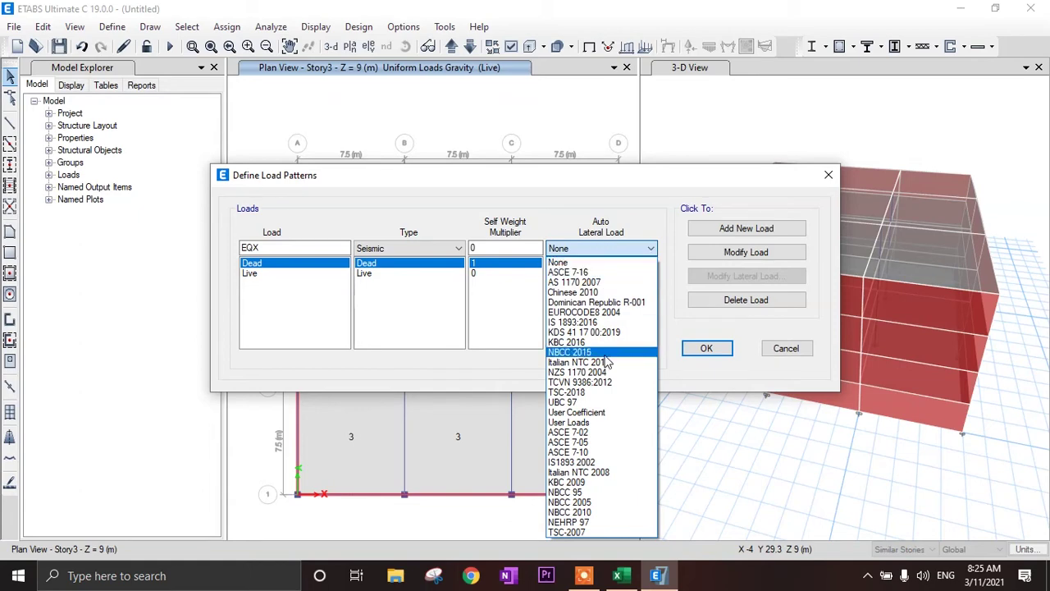
click(601, 462)
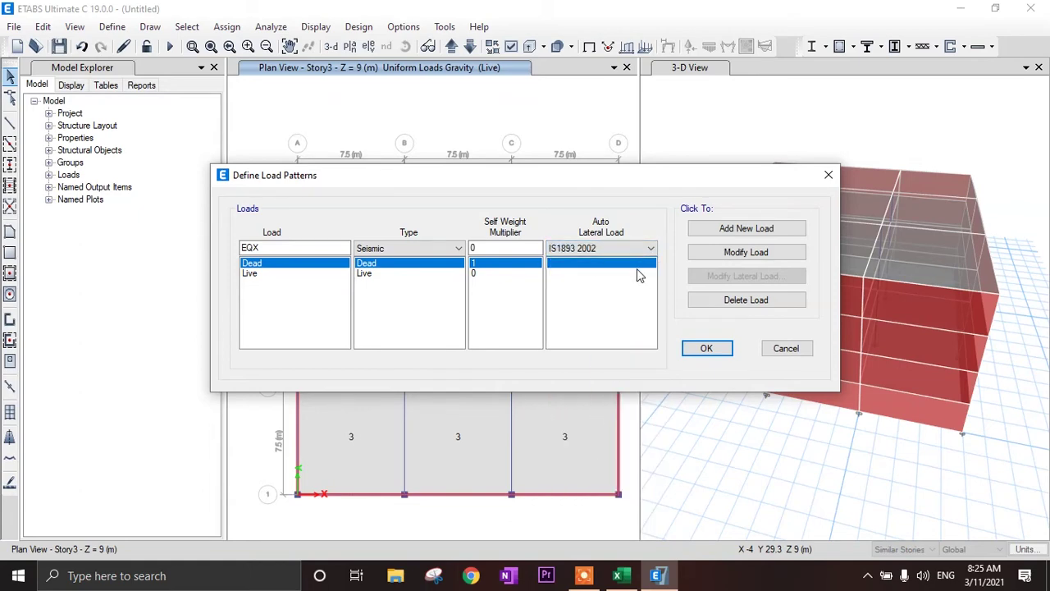
click(746, 230)
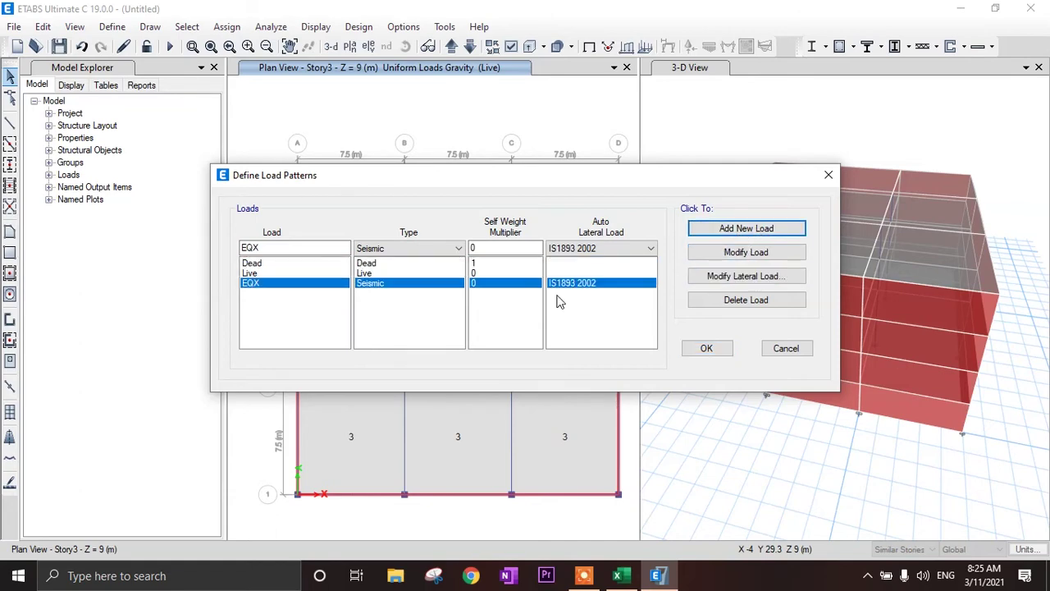
Step: Limit the EQX lateral load to the X direction with its eccentricities by excluding all three Y-direction options
click(737, 279)
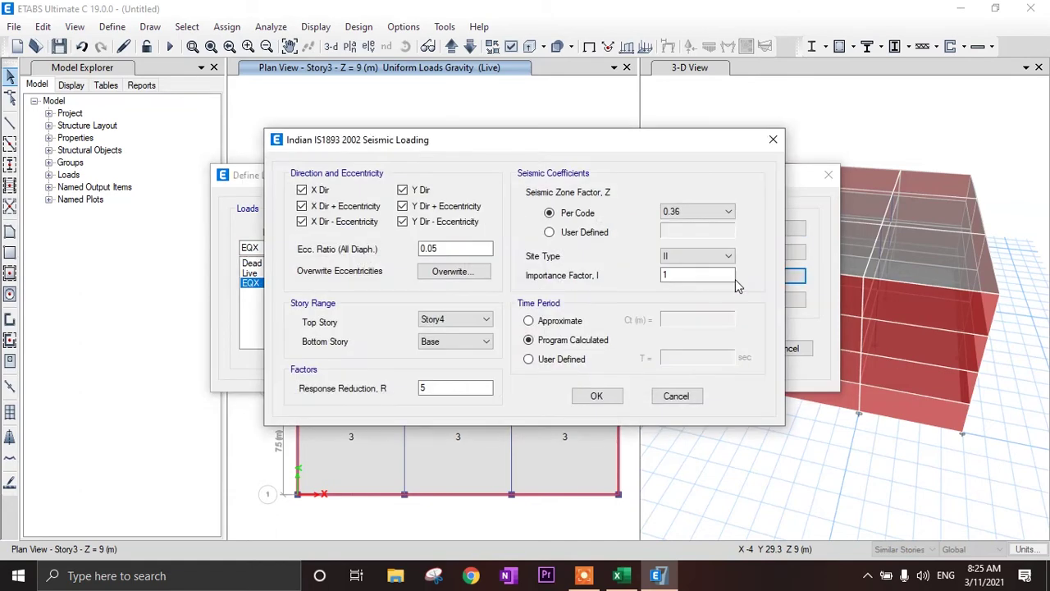
click(403, 190)
click(403, 206)
click(403, 222)
Step: Check the zone factor in Sheet2 and Sheet1 of the Excel workbook and set EQX's per-code seismic zone factor Z to 0.16
click(696, 215)
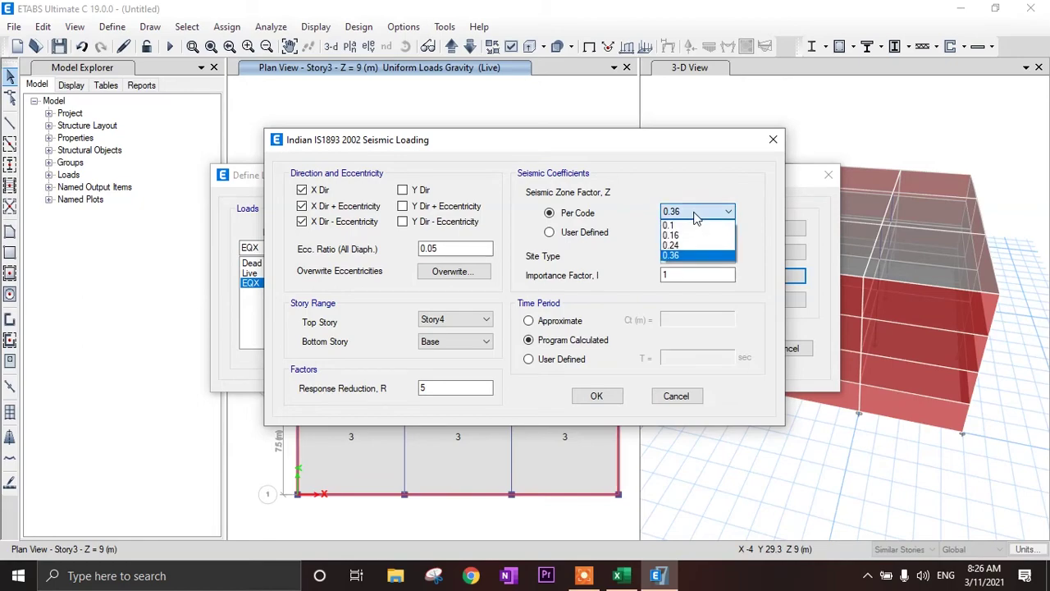
click(617, 576)
scroll(247, 446, down, 13)
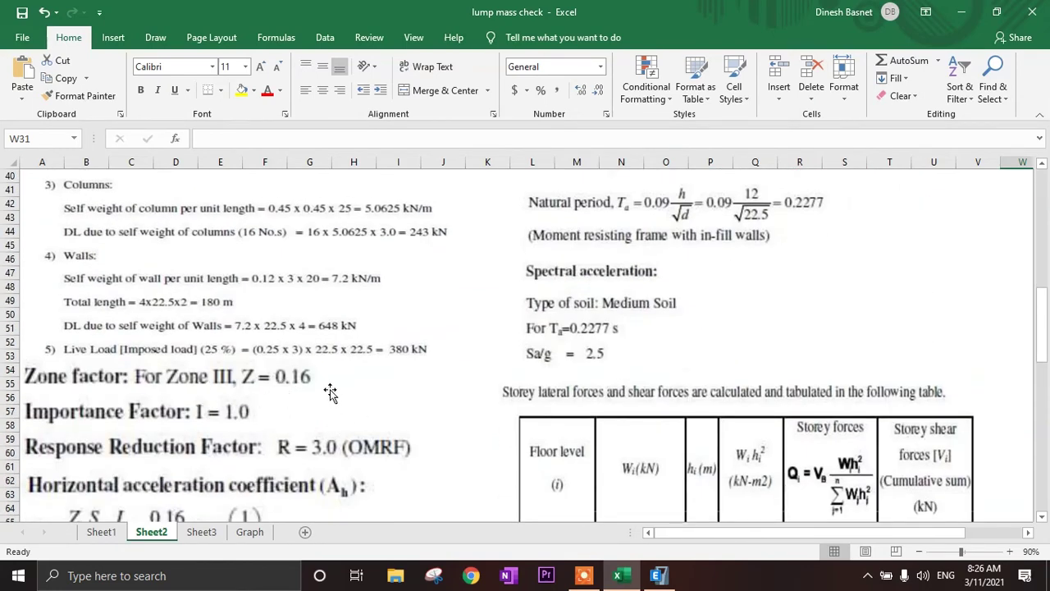
click(115, 533)
scroll(375, 408, down, 13)
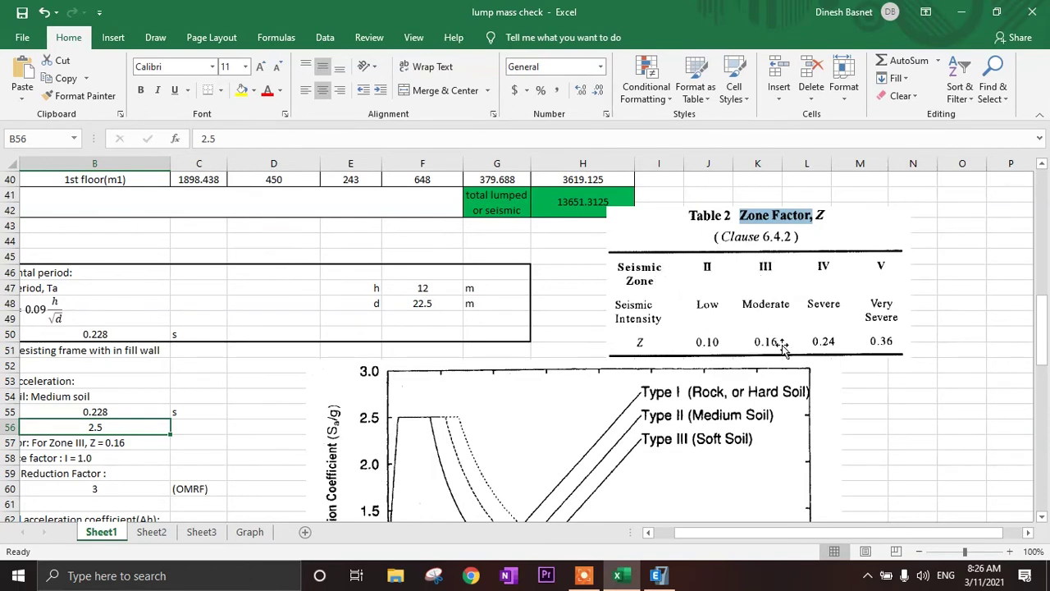
click(657, 575)
click(697, 211)
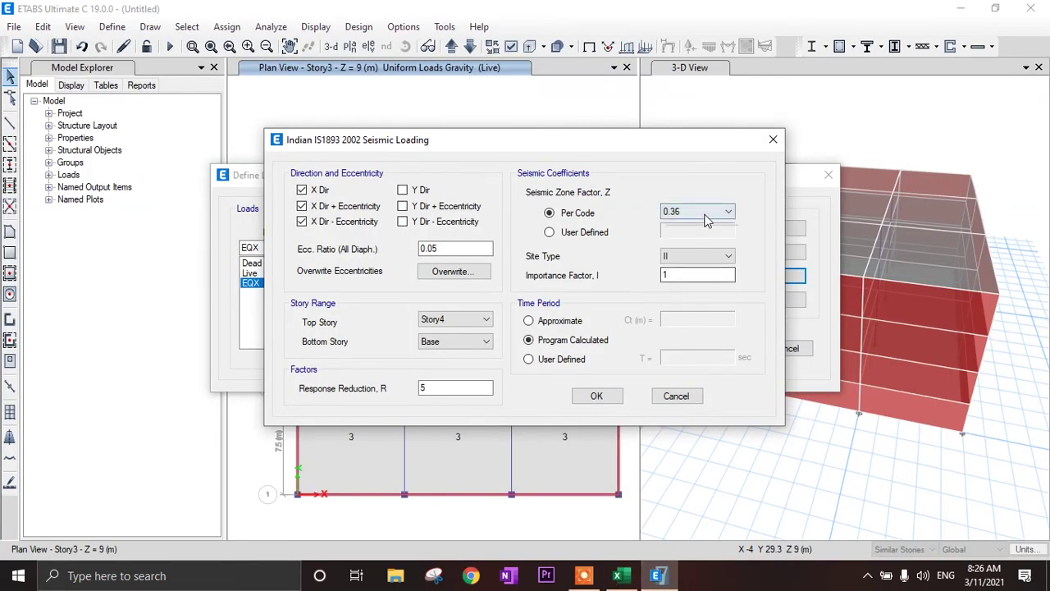
click(699, 236)
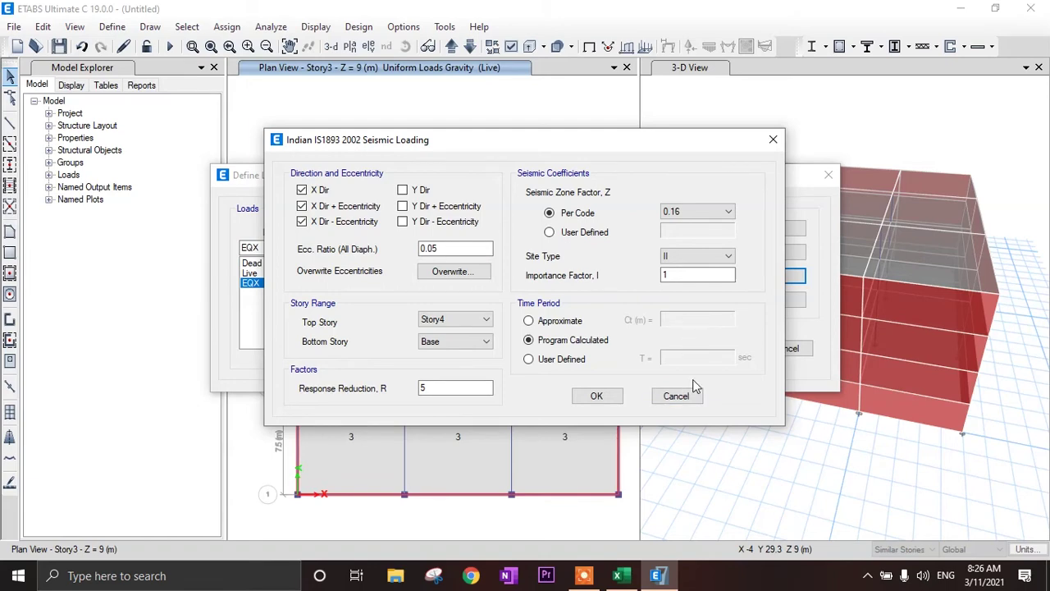
Step: Check EQX's site type and importance factor against the soil type curves and the importance factor table in Excel
click(617, 575)
scroll(731, 386, down, 2)
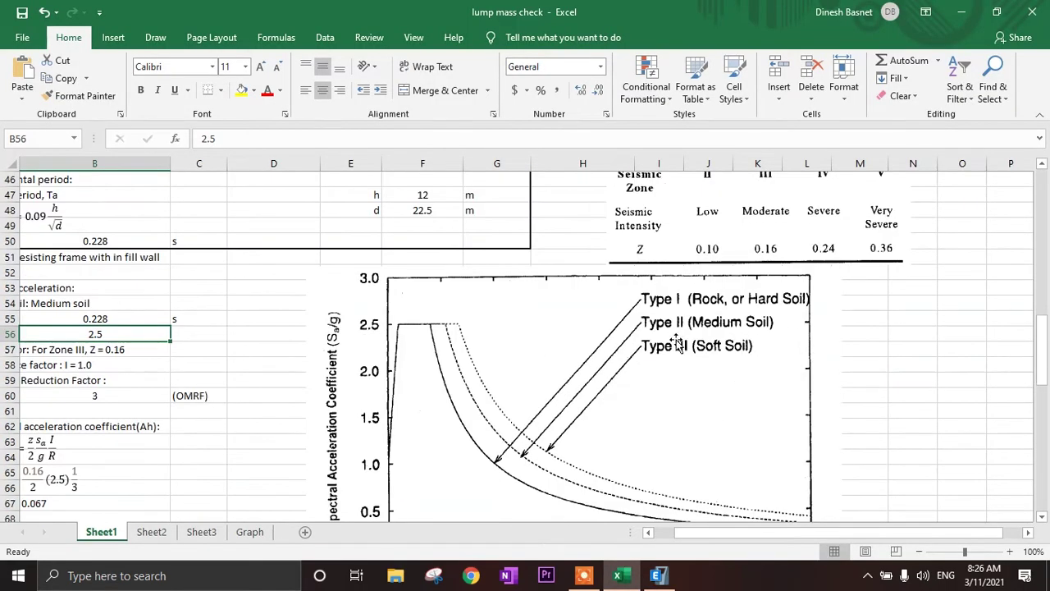
click(657, 575)
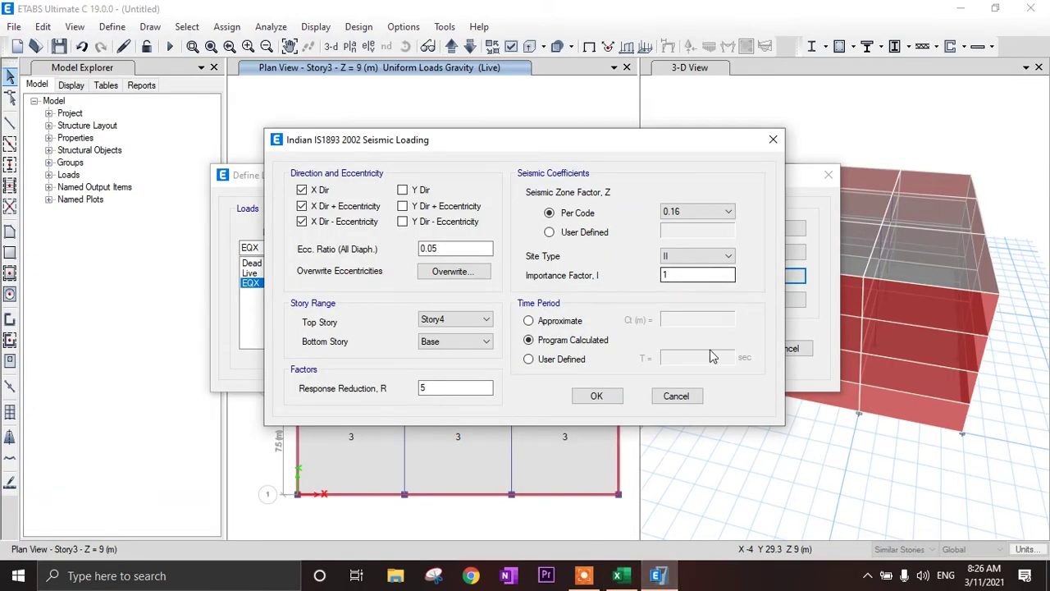
click(617, 575)
scroll(621, 402, down, 6)
scroll(732, 420, down, 4)
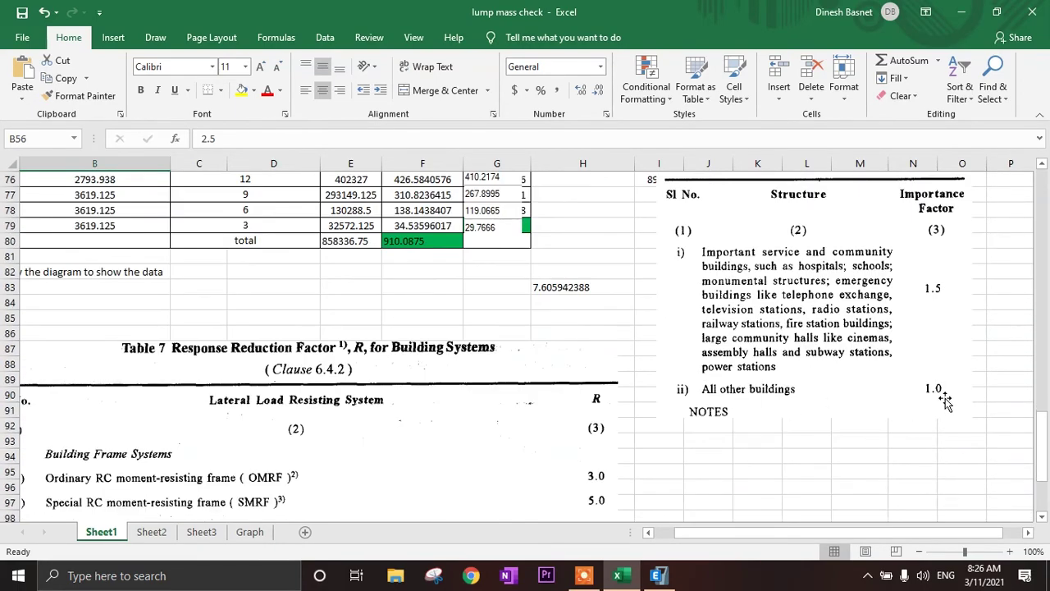
mouse_move(661, 570)
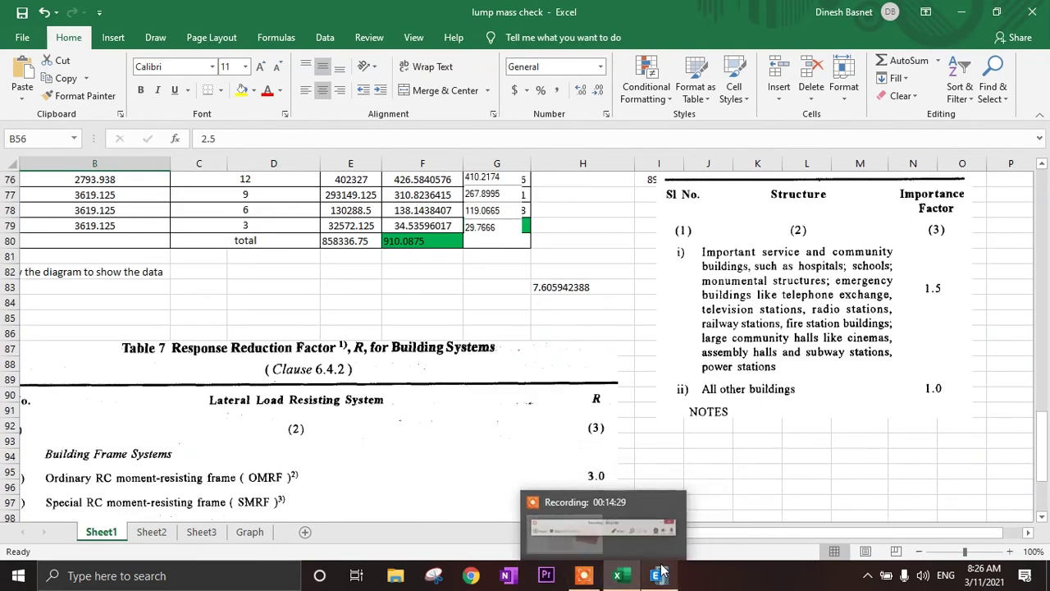
Step: Check the response reduction factor for an OMRF building in Excel and set EQX's response reduction R to 3
click(151, 532)
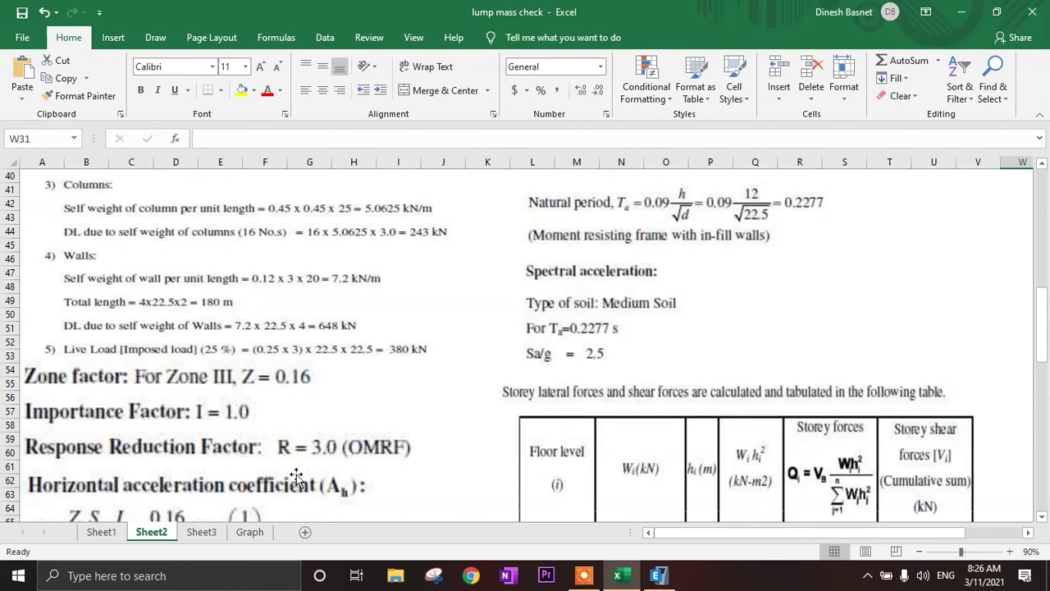
click(101, 532)
scroll(334, 346, down, 4)
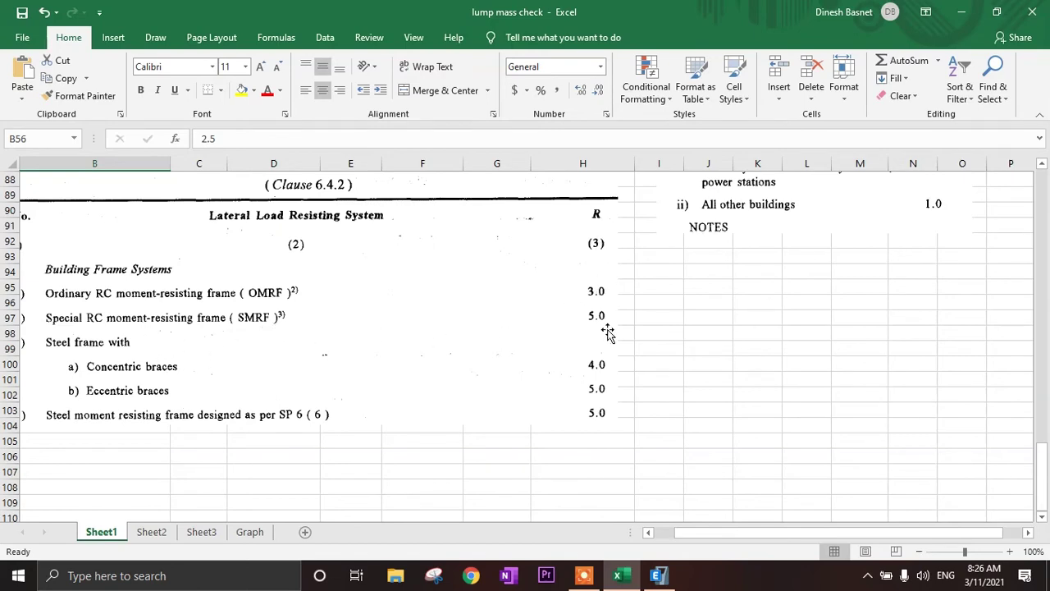
click(657, 575)
double_click(423, 388)
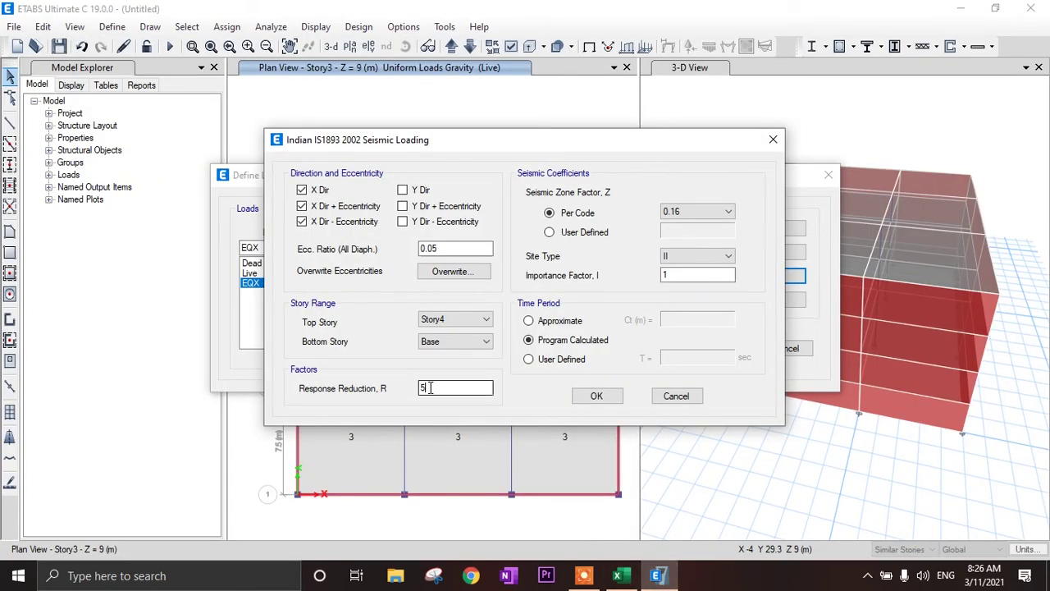
text(3)
Step: Give EQX a user-defined time period T of 0.227683991532123 sec, copied from the Ta cell B55 in Excel, and accept the load patterns
click(560, 361)
click(618, 575)
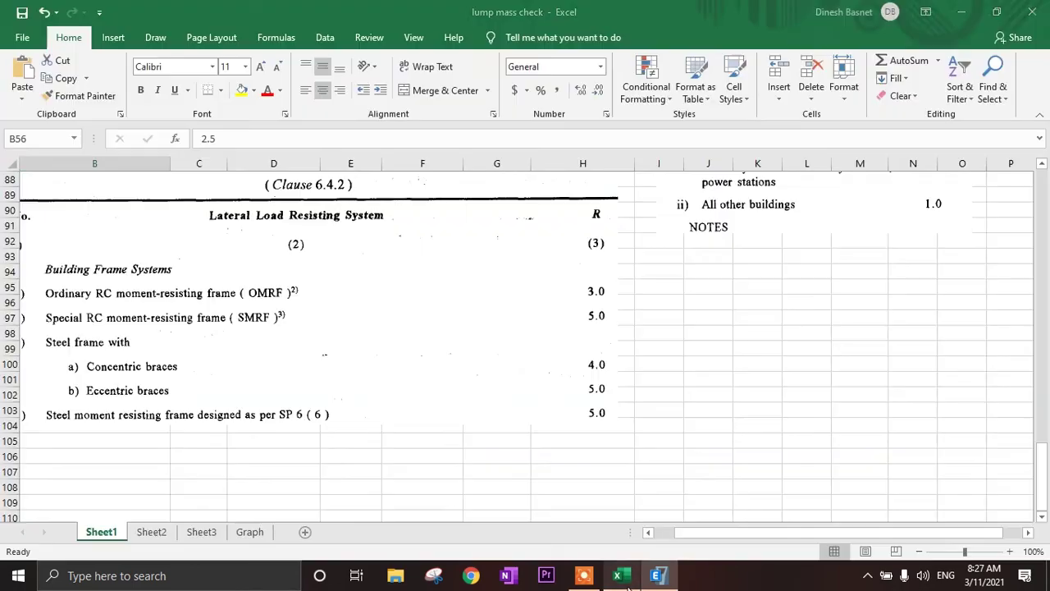
scroll(315, 416, up, 12)
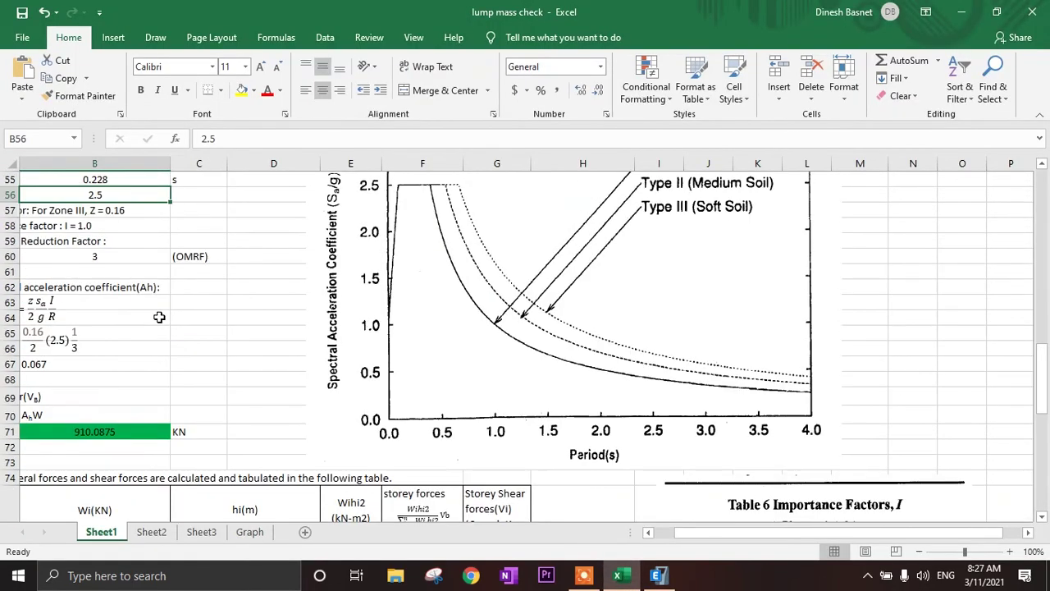
drag(667, 531, 651, 531)
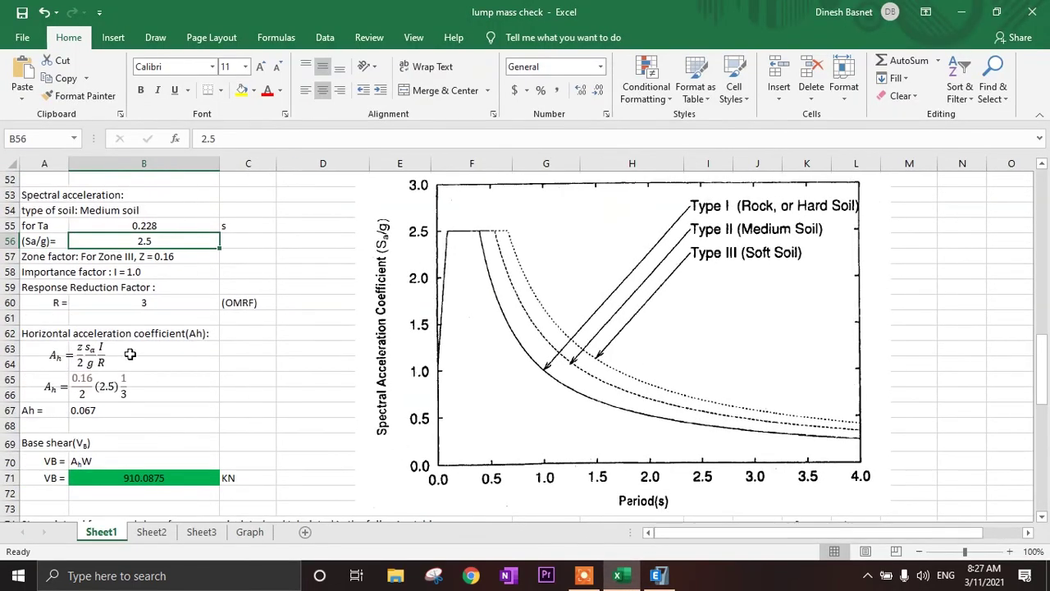
double_click(168, 229)
drag(201, 226, 92, 238)
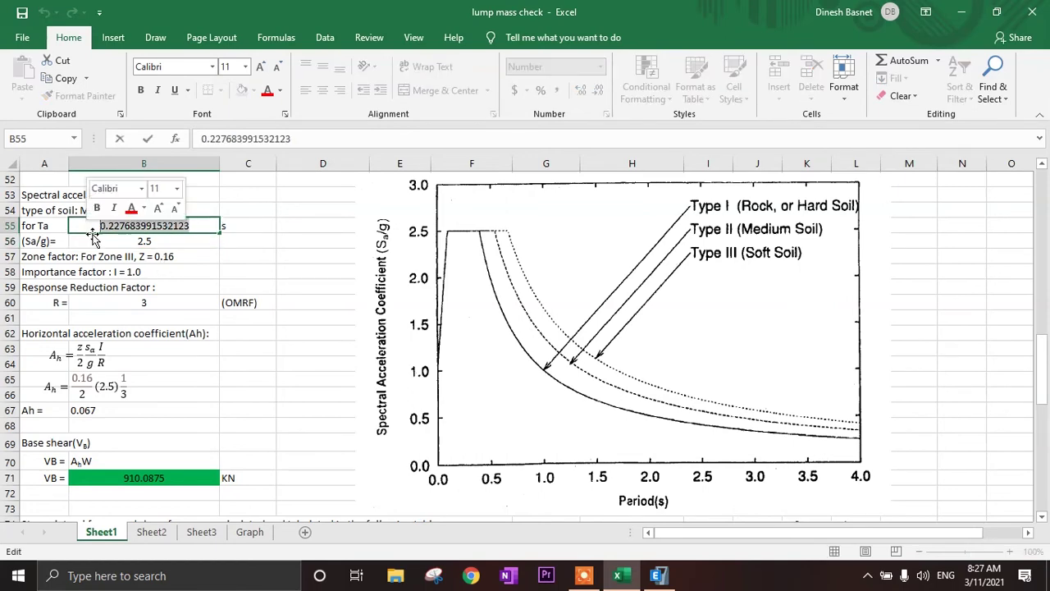
key(ctrl+c)
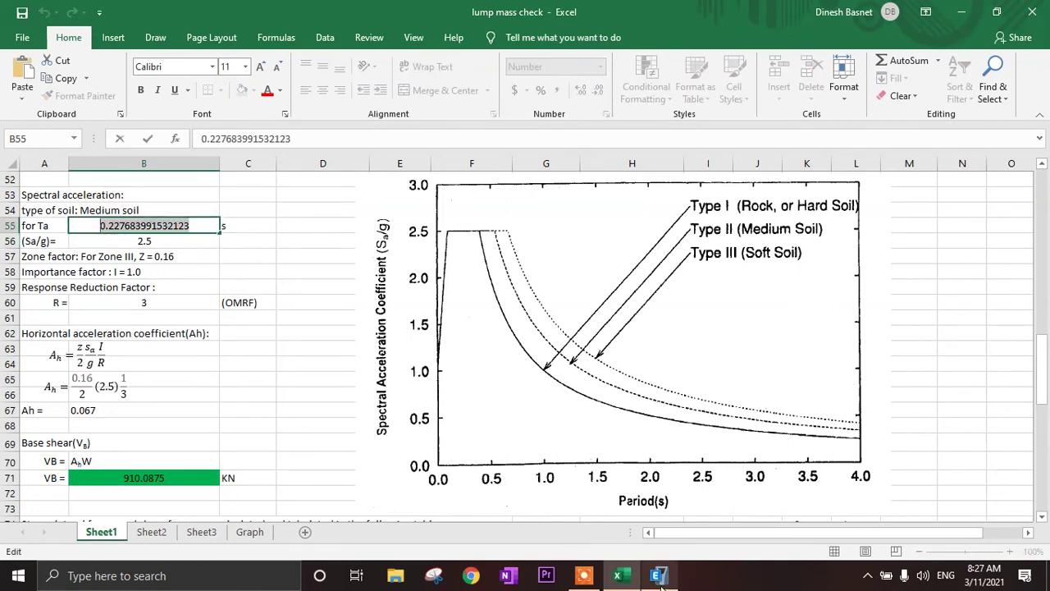
click(656, 576)
drag(696, 358, 639, 369)
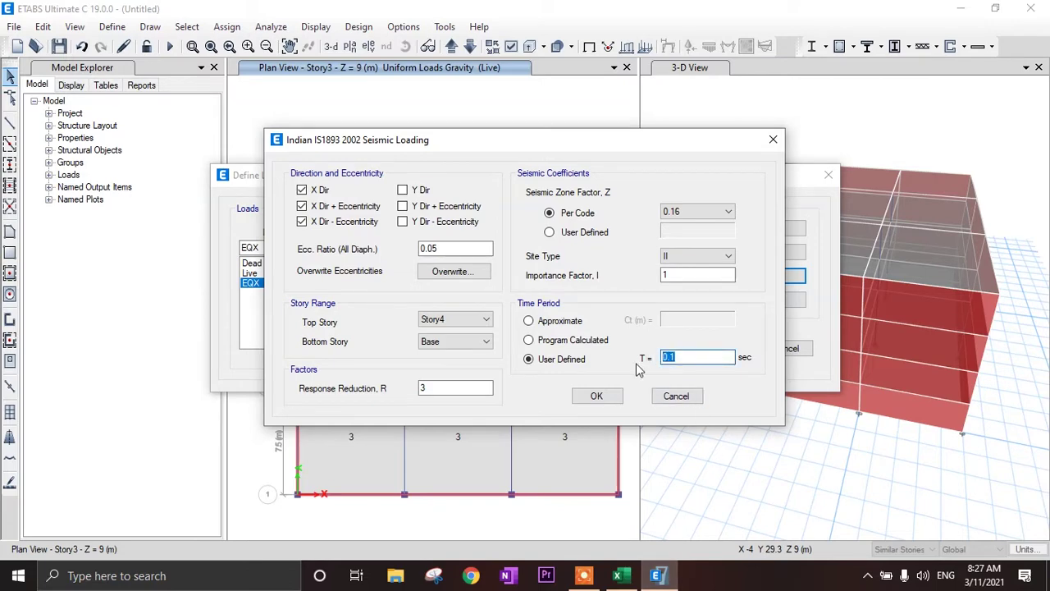
key(ctrl+v)
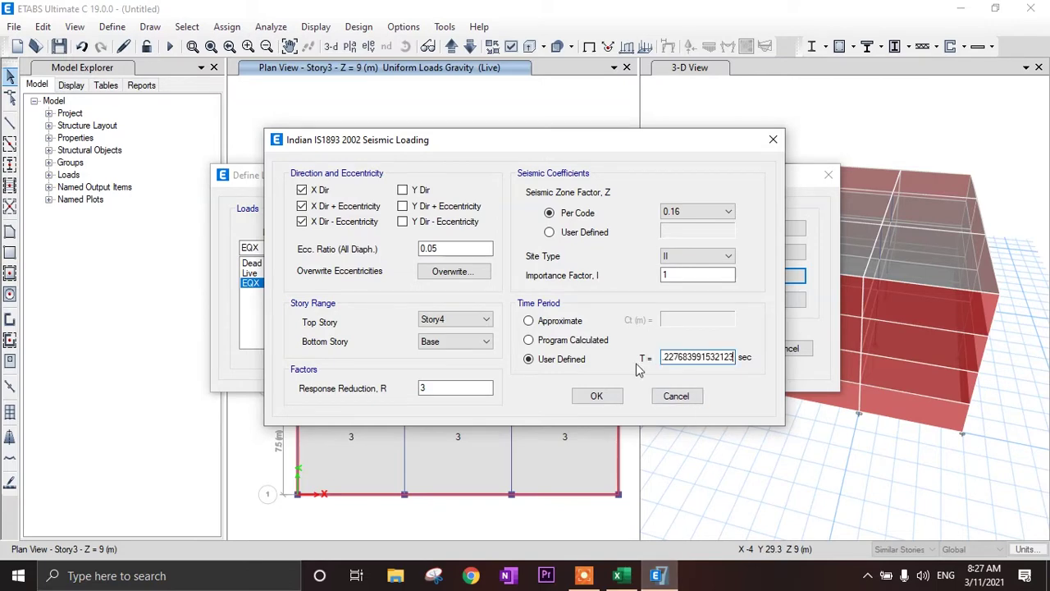
click(599, 397)
click(704, 349)
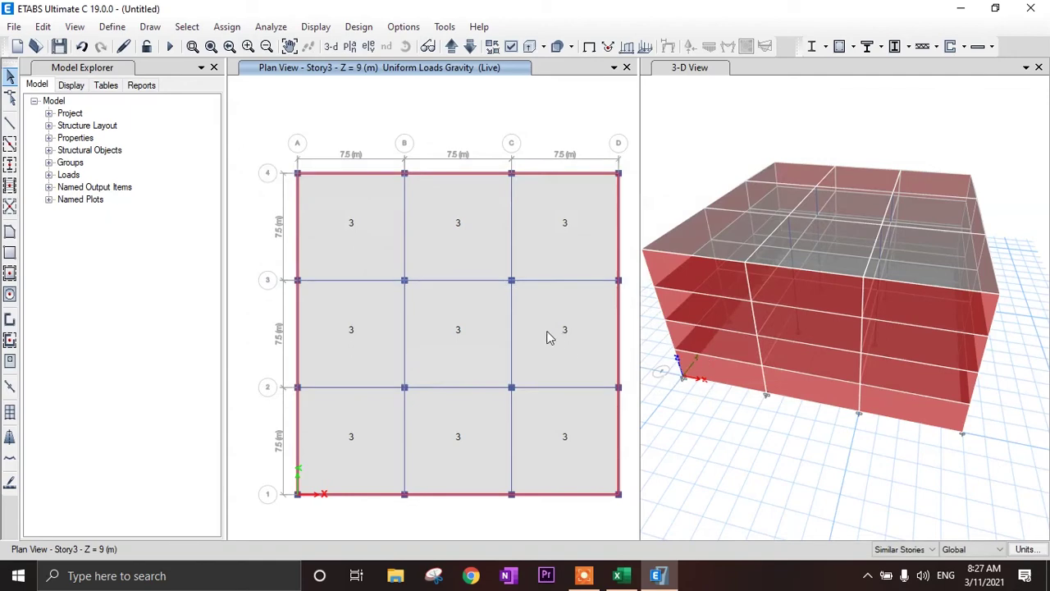
Step: Modify mass source MsSrc1 to also use specified load patterns, adding Live with a multiplier of 0.25
click(111, 26)
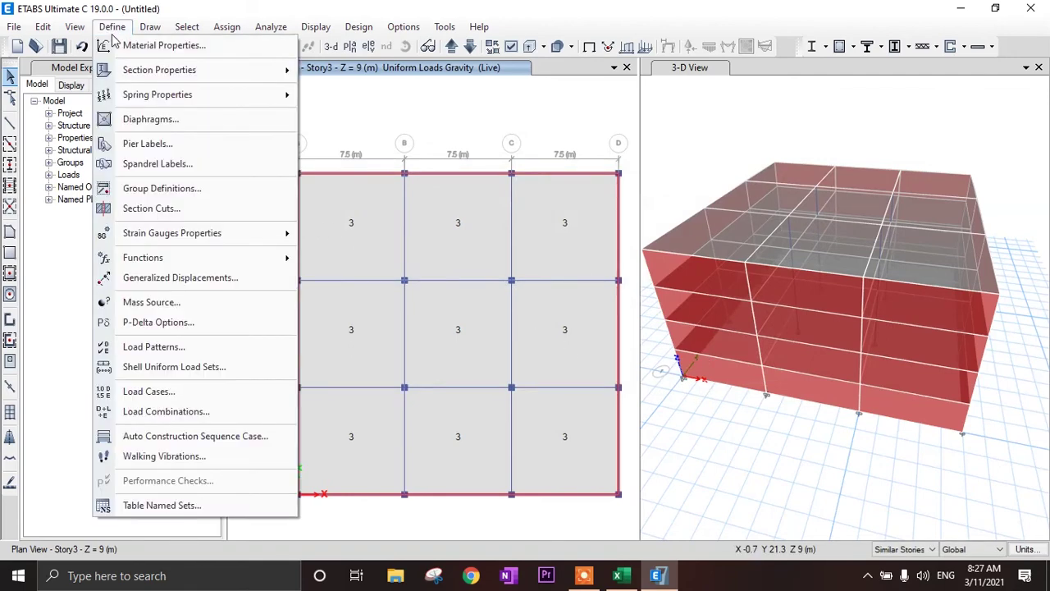
click(168, 303)
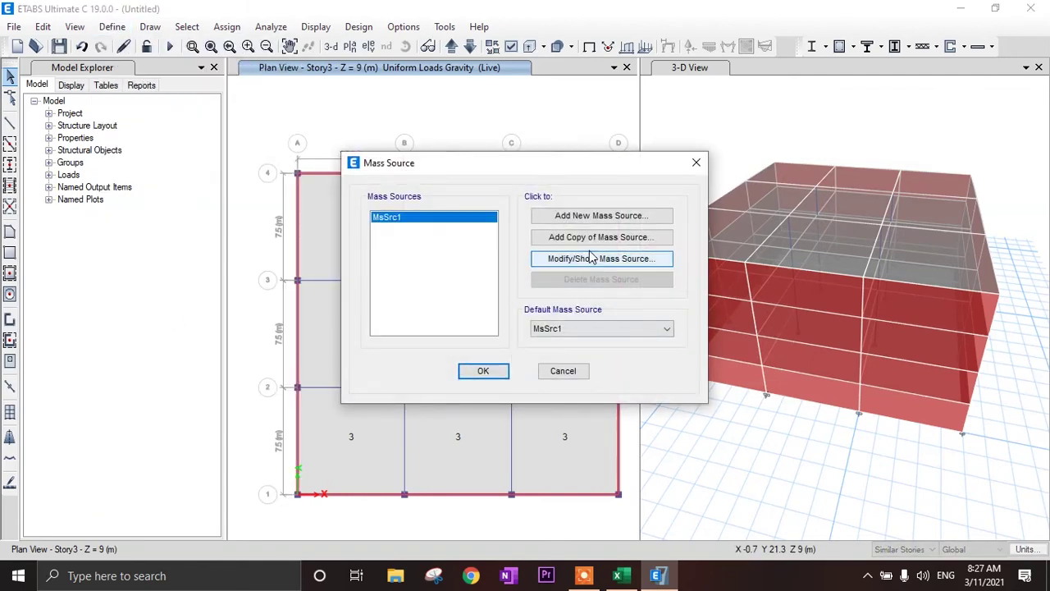
click(594, 259)
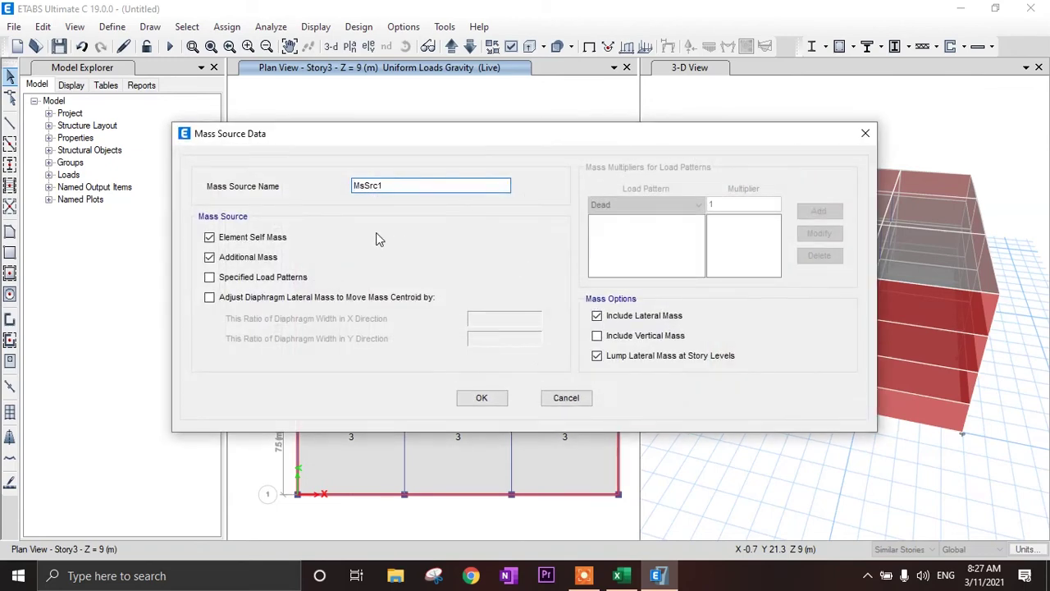
click(237, 279)
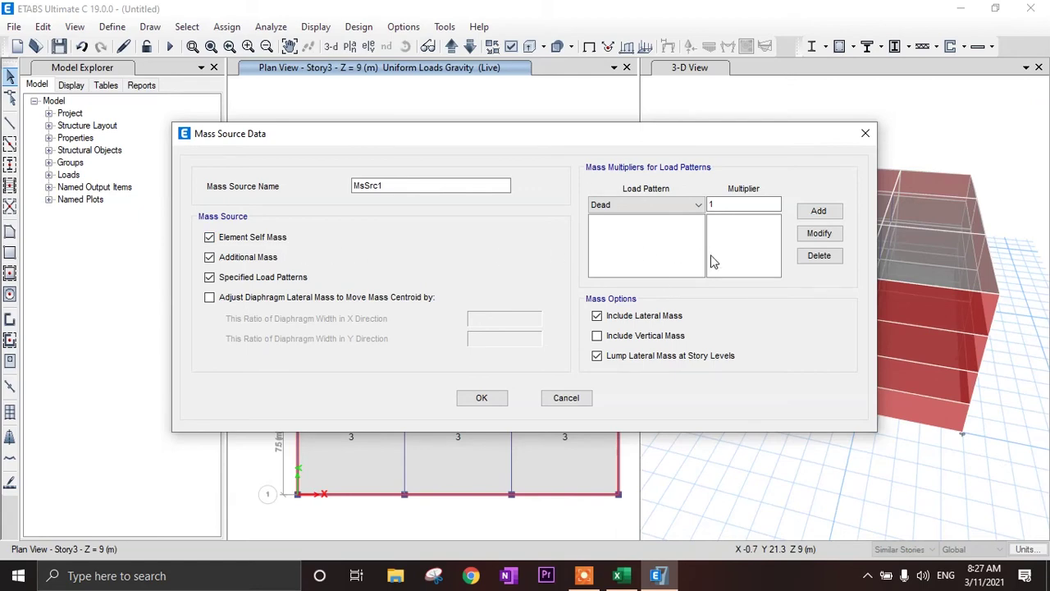
click(688, 205)
click(641, 230)
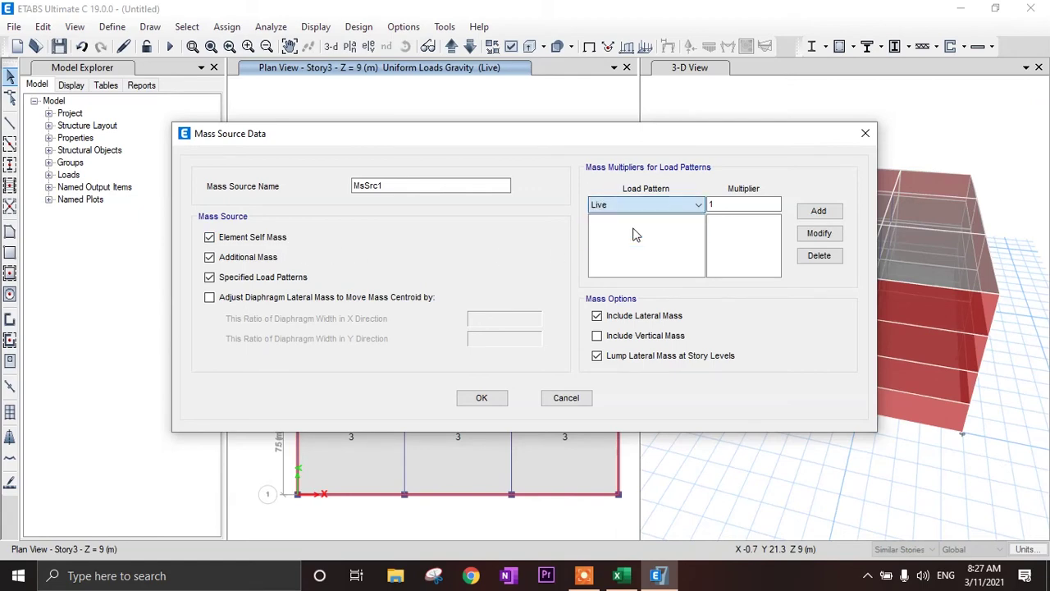
key(Tab)
text(0)
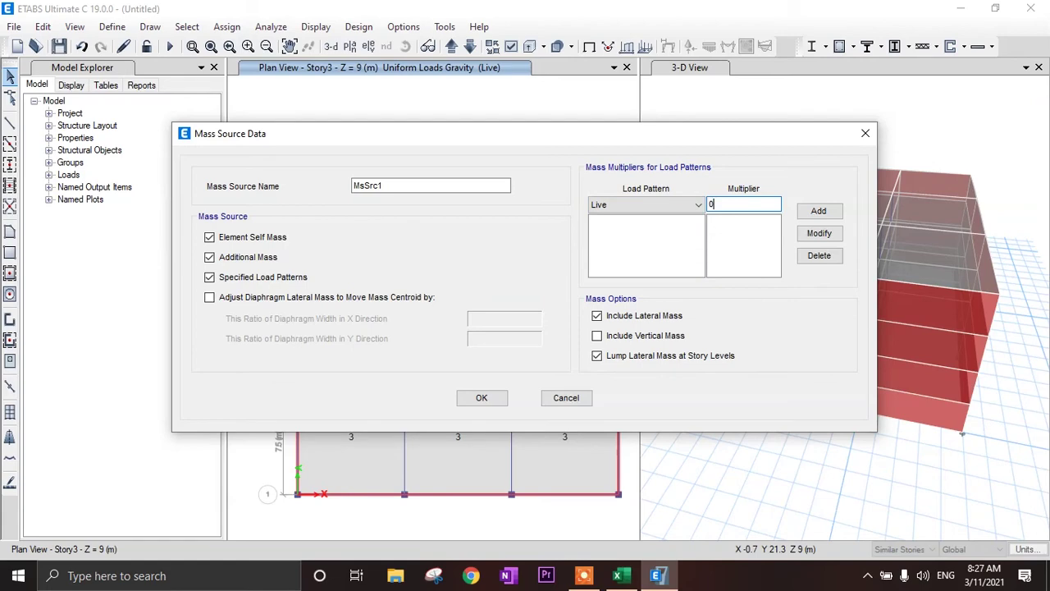
click(819, 212)
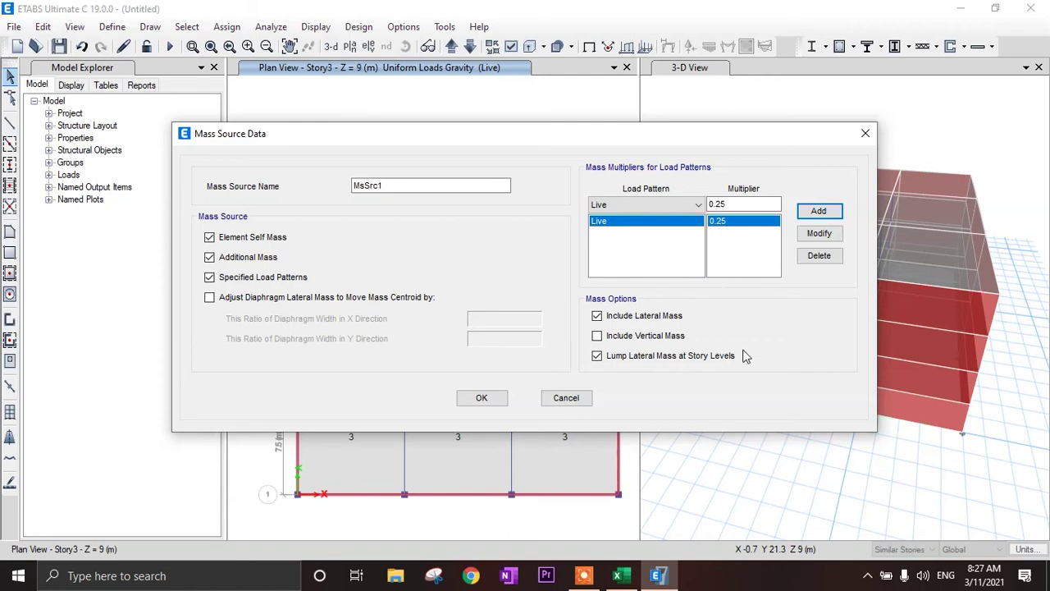
click(482, 398)
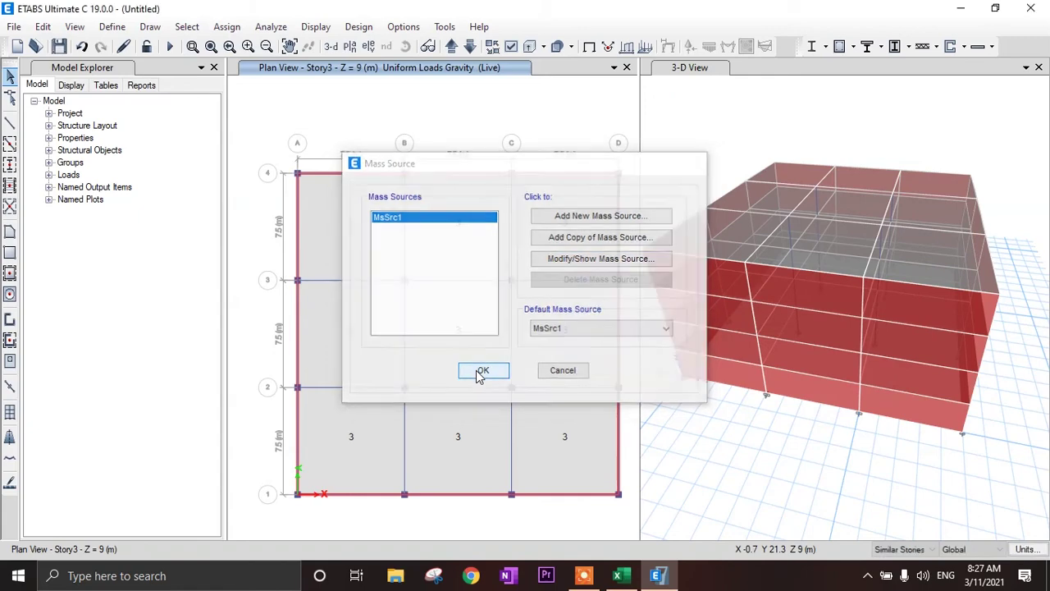
click(482, 372)
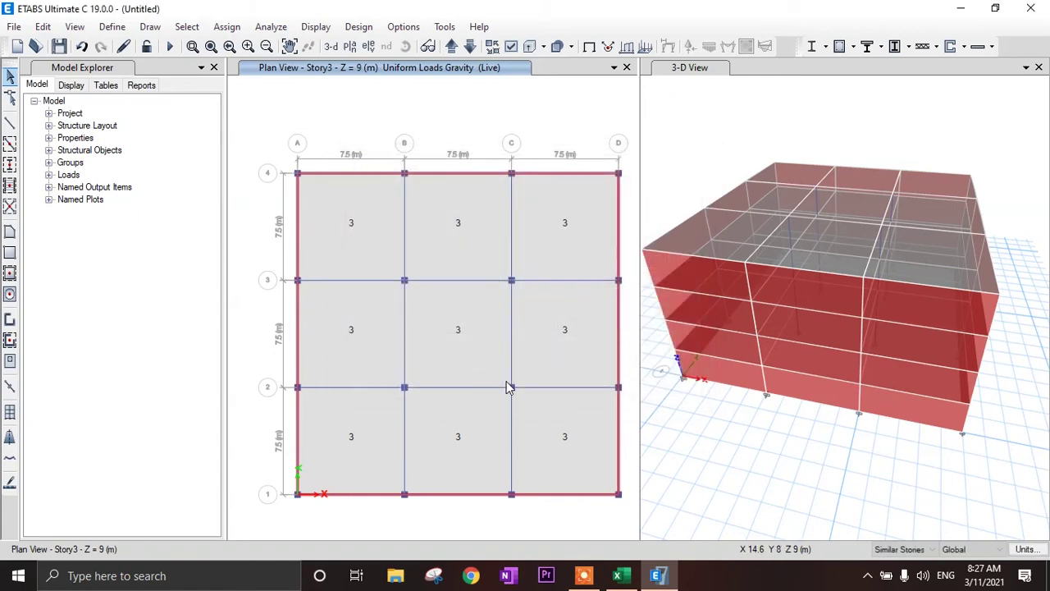
Step: Show elevation A in place of the Story3 plan
click(368, 46)
click(584, 476)
click(456, 479)
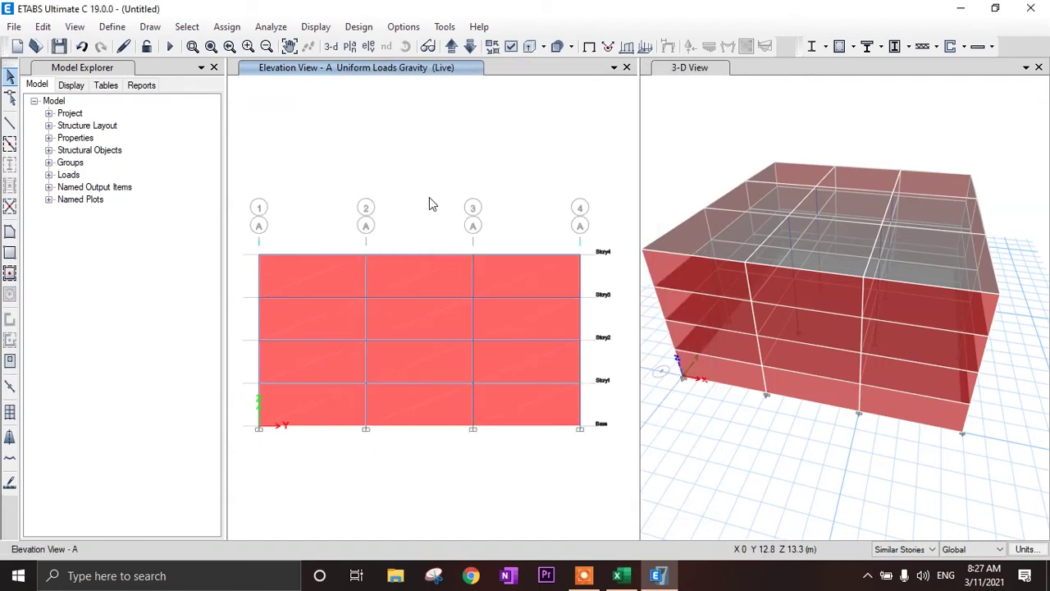
Step: Run the analysis, saving the model on the Desktop as "Lump mass check"
click(170, 48)
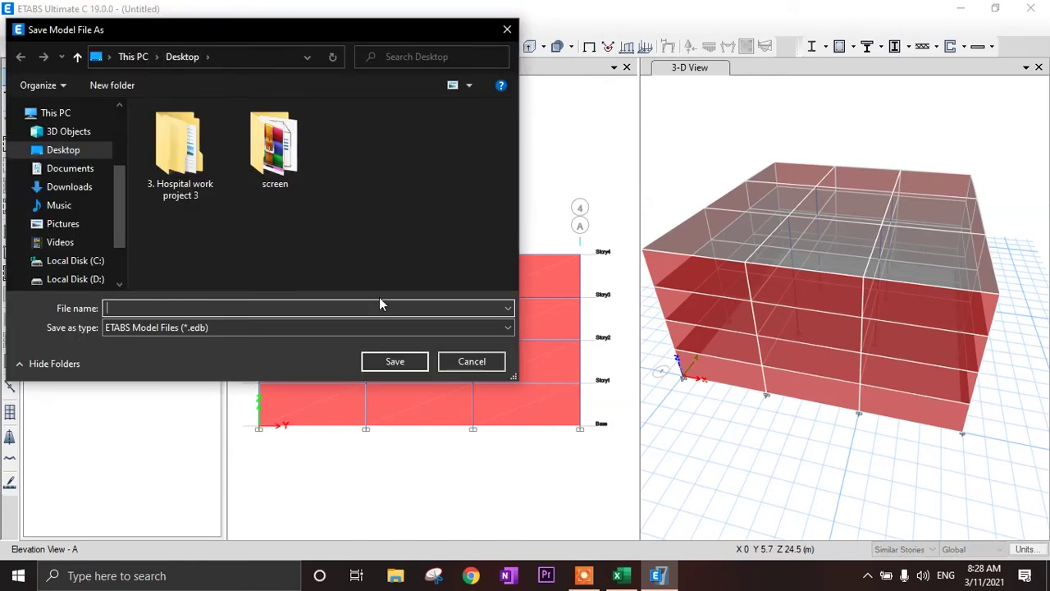
text(Lu)
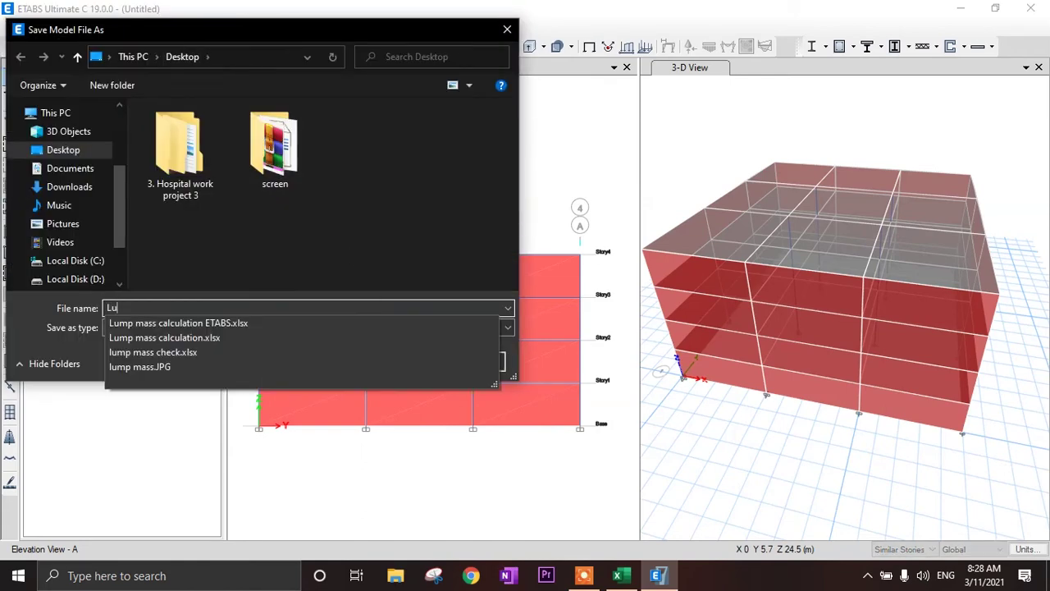
text(mp mass check)
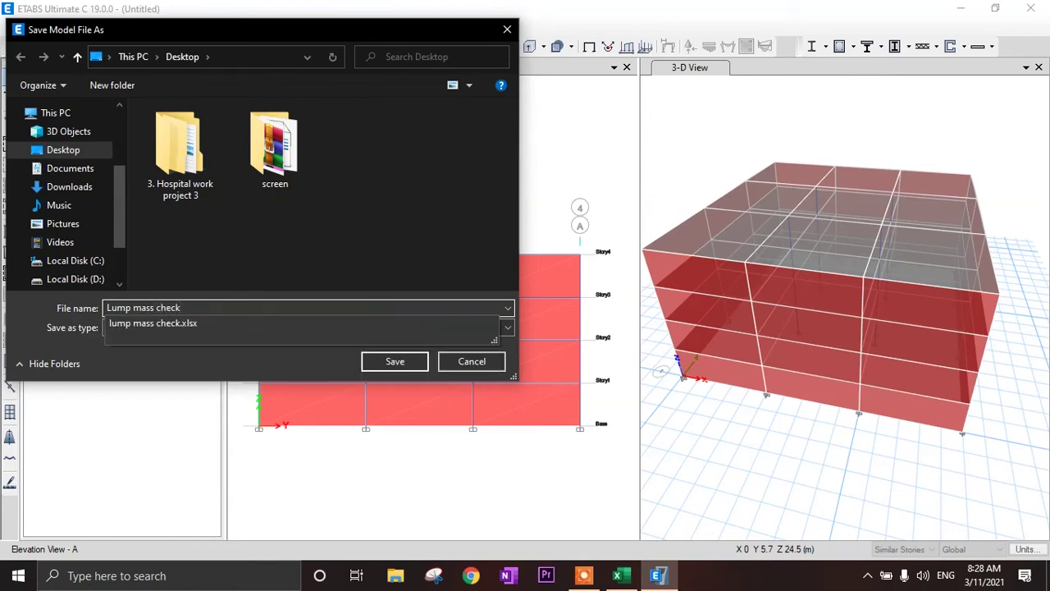
click(406, 357)
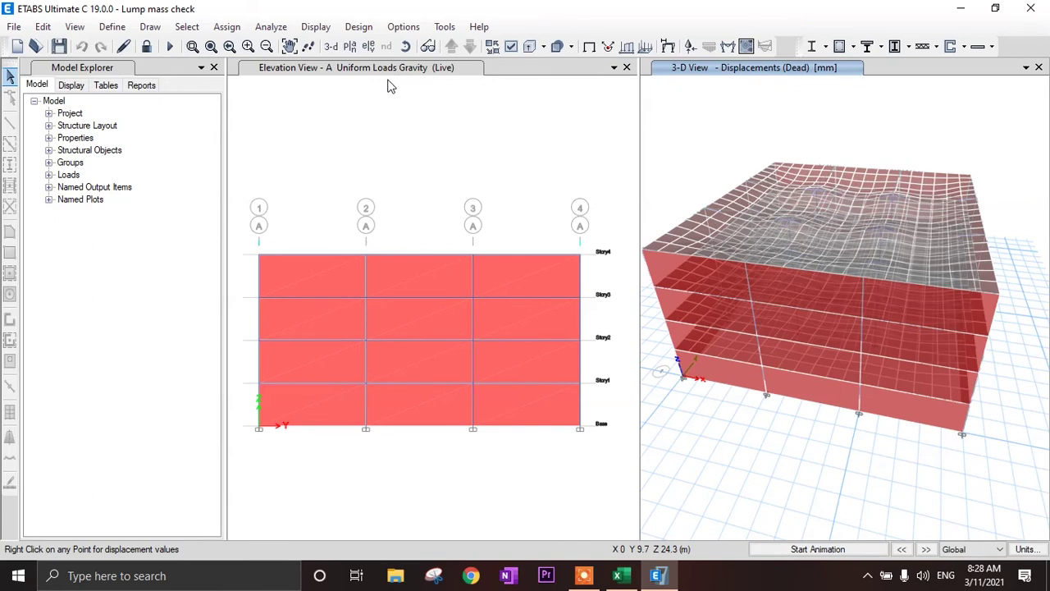
Step: Open a story response plot and show the auto lateral loads to stories for load pattern EQX
click(317, 28)
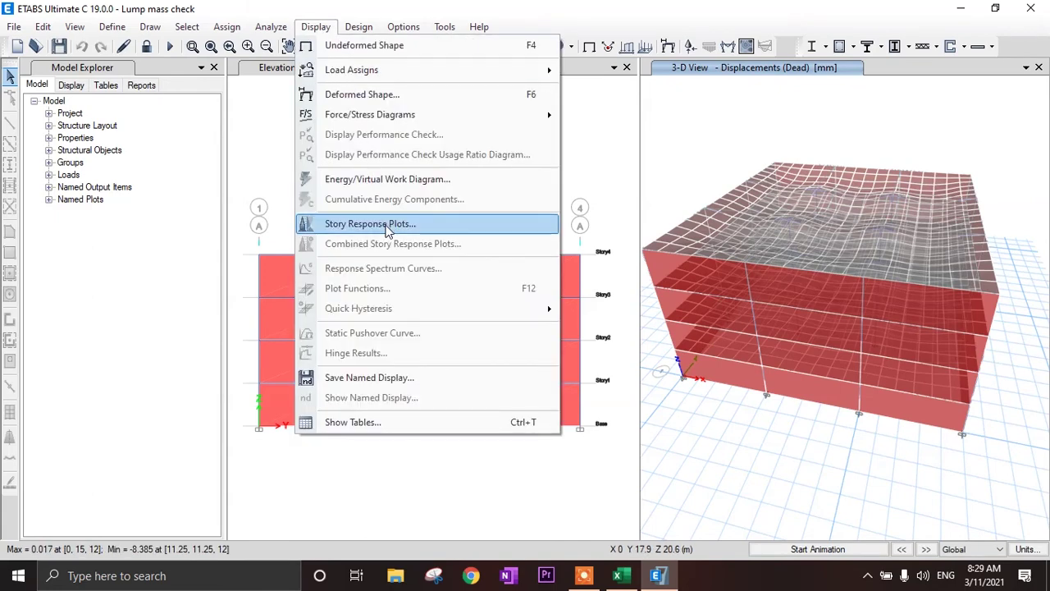
key(Escape)
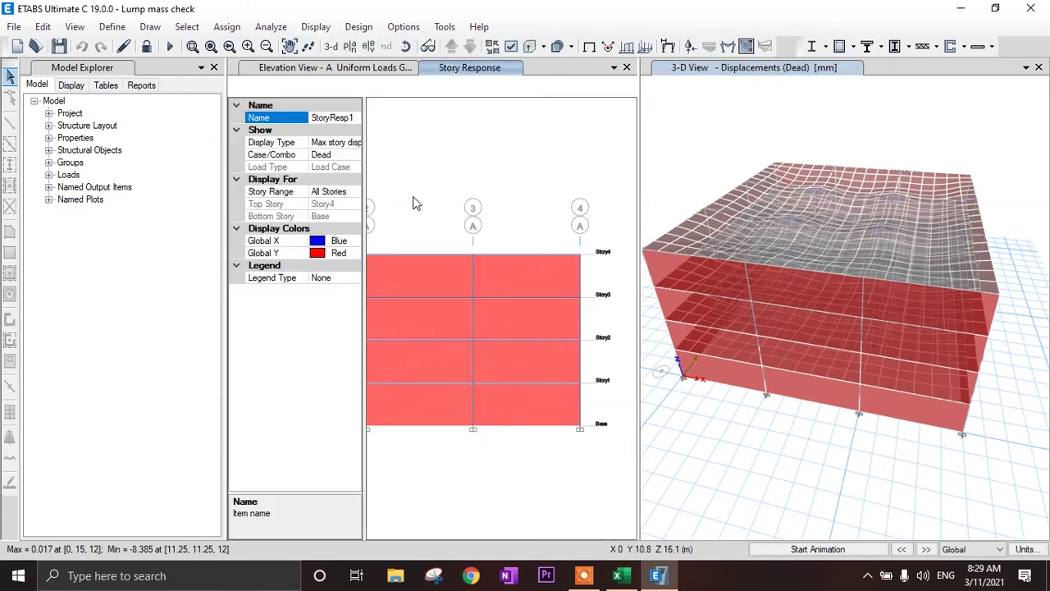
click(356, 143)
click(354, 143)
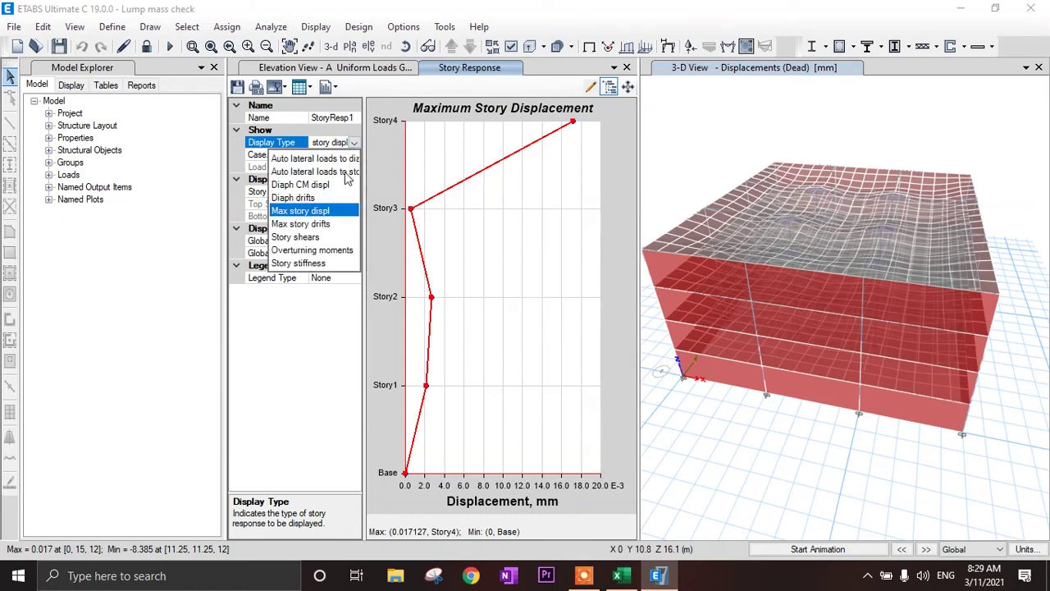
click(344, 173)
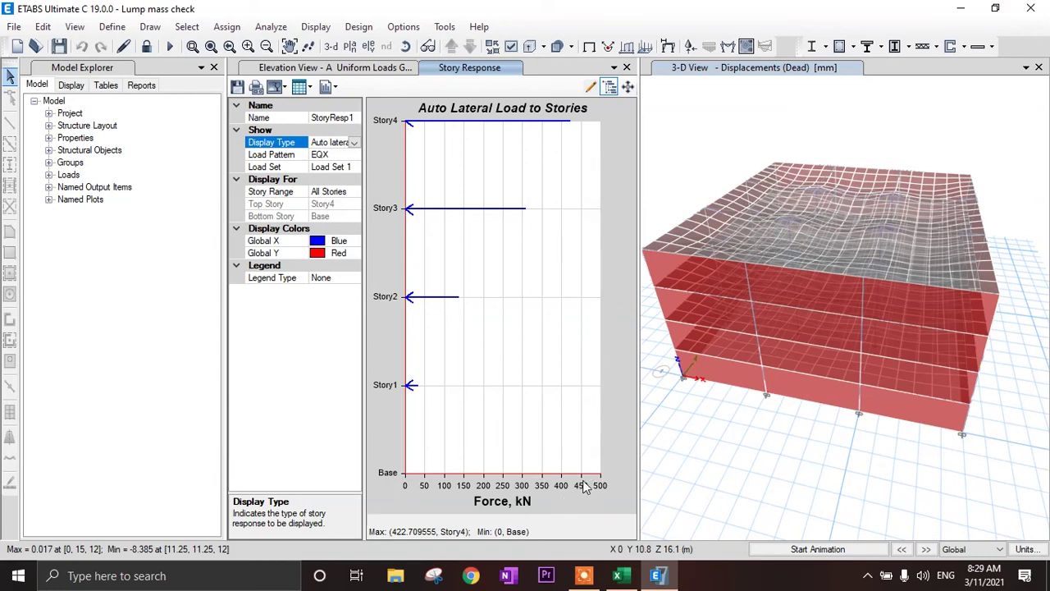
Step: Switch to Excel and delete the picture of old force values covering the Storey Shear forces column
click(617, 575)
scroll(597, 449, down, 3)
scroll(598, 449, down, 2)
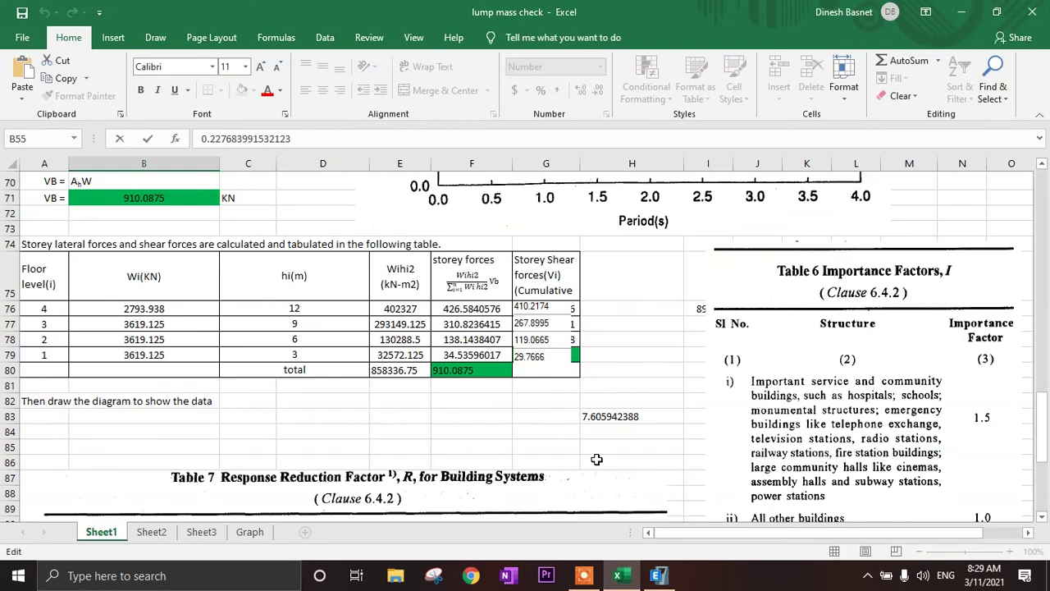
click(573, 320)
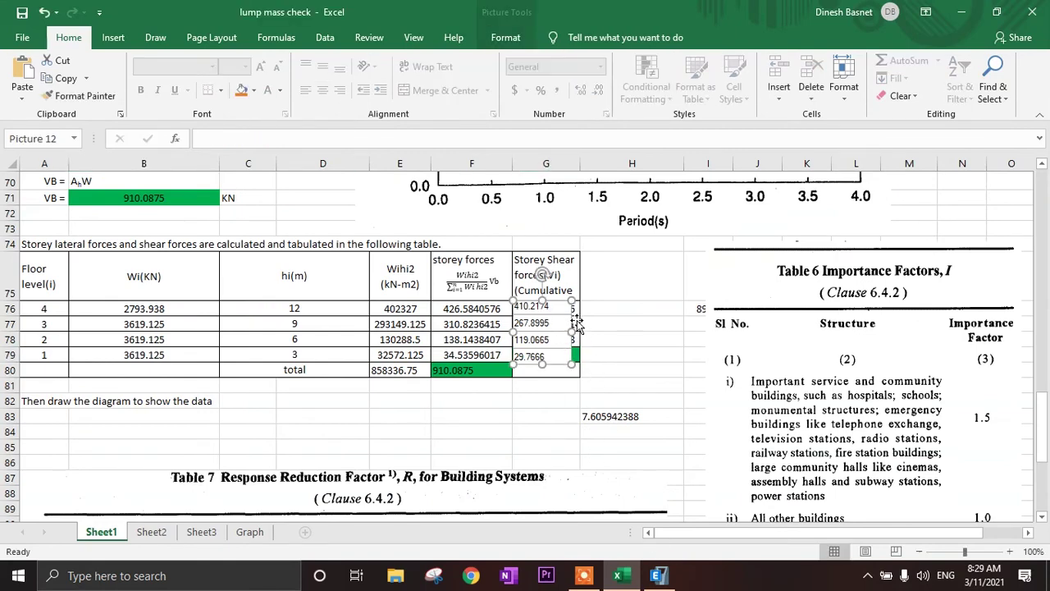
drag(568, 313, 677, 346)
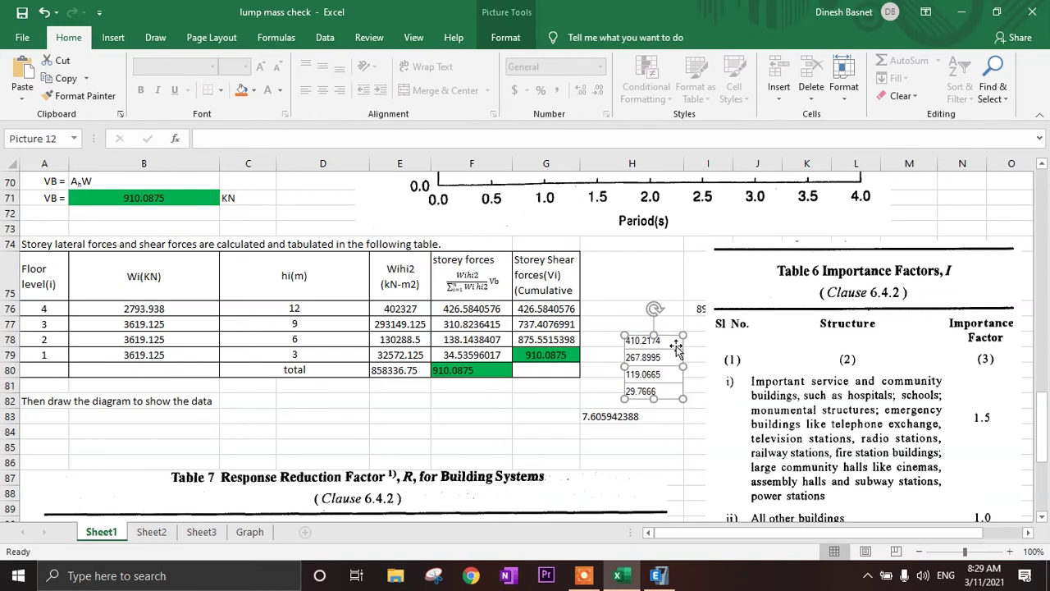
key(Delete)
click(556, 307)
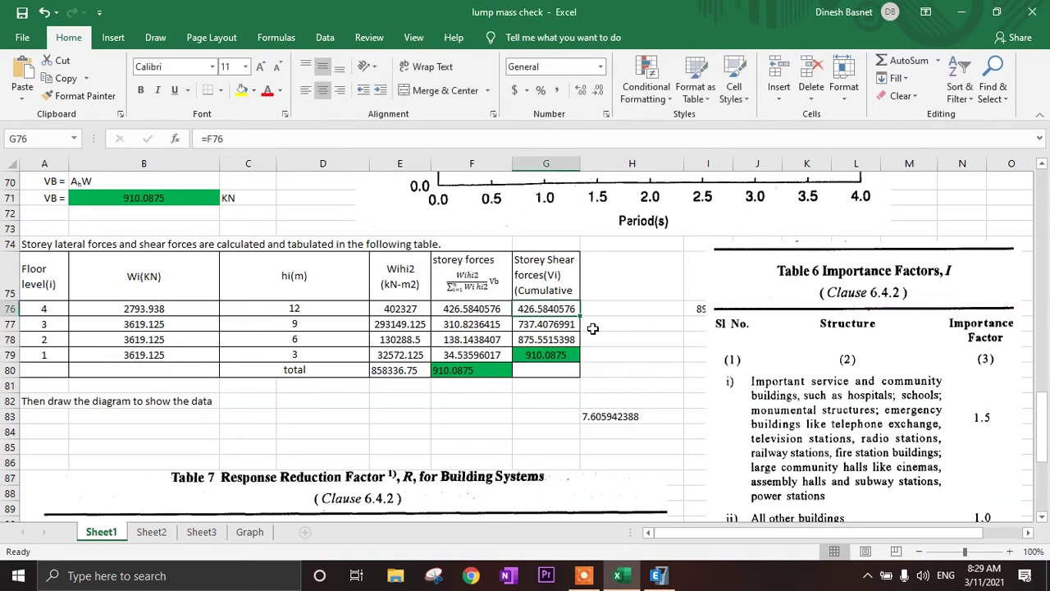
Step: Return to ETABS, show the story response plot data as a table, and snip its Story4 to Base rows
click(656, 575)
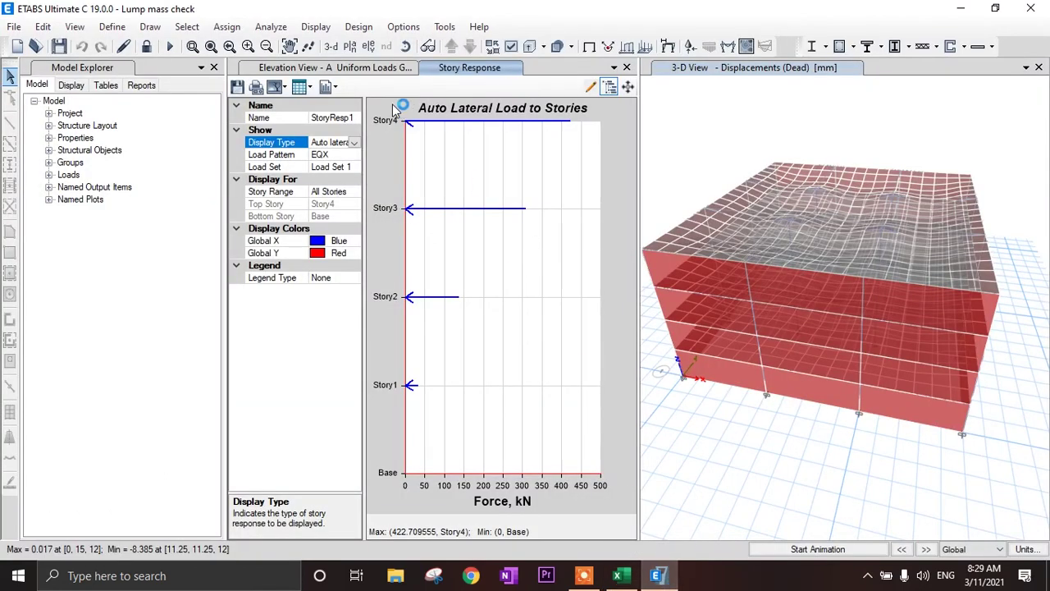
click(311, 87)
click(328, 101)
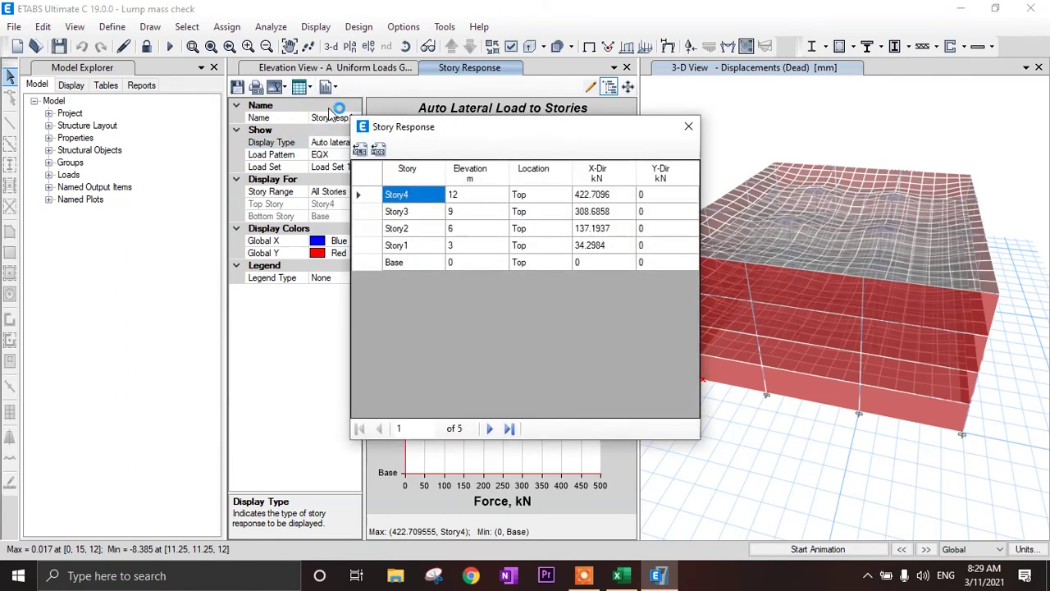
click(598, 198)
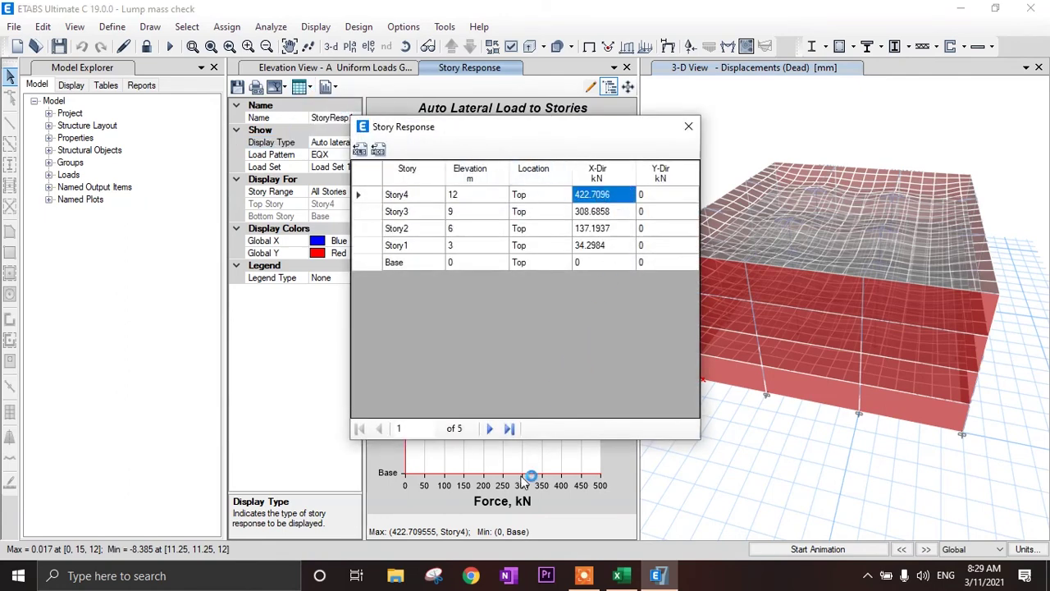
click(435, 576)
key(ctrl+n)
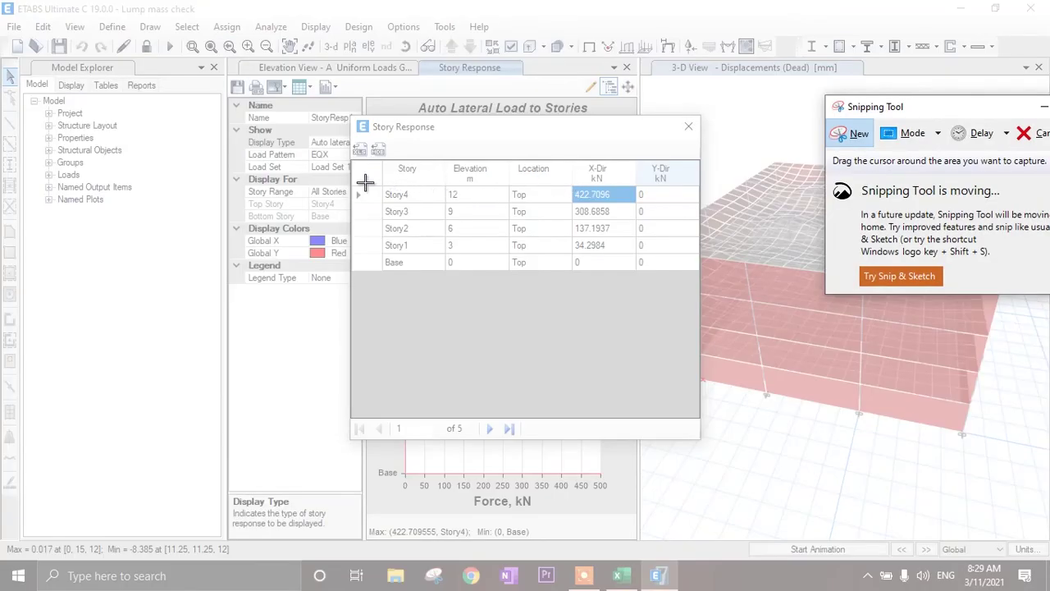
drag(382, 187, 700, 271)
Step: Paste the snipped story response rows into Excel and place the picture beside the storey forces table
click(617, 575)
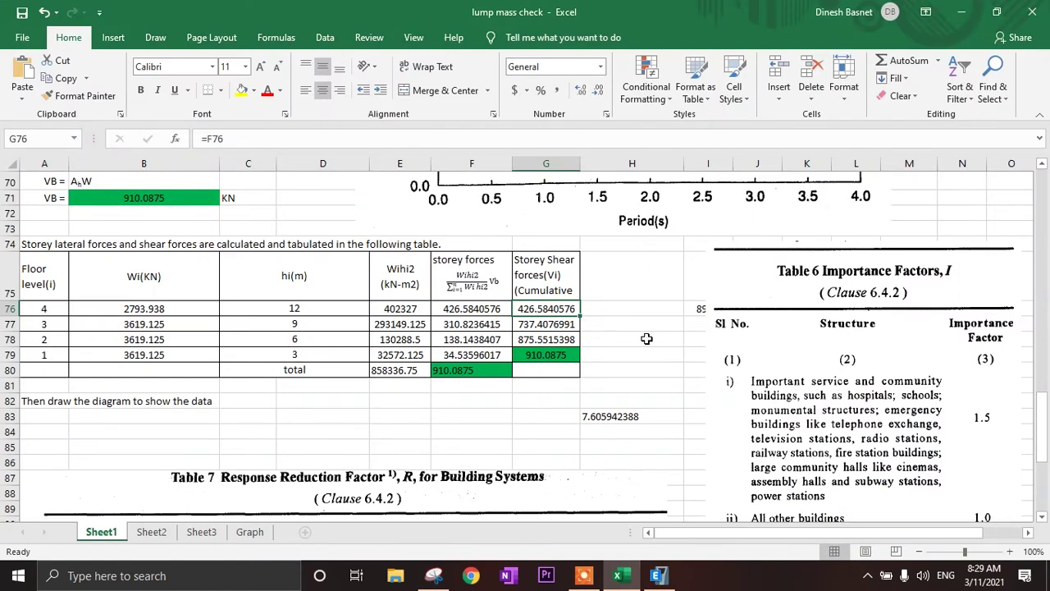
key(ctrl+v)
drag(678, 344, 806, 337)
Step: Compare storey forces F76 to F79 with the pasted ETABS X-direction forces and move the picture closer to the table
click(478, 312)
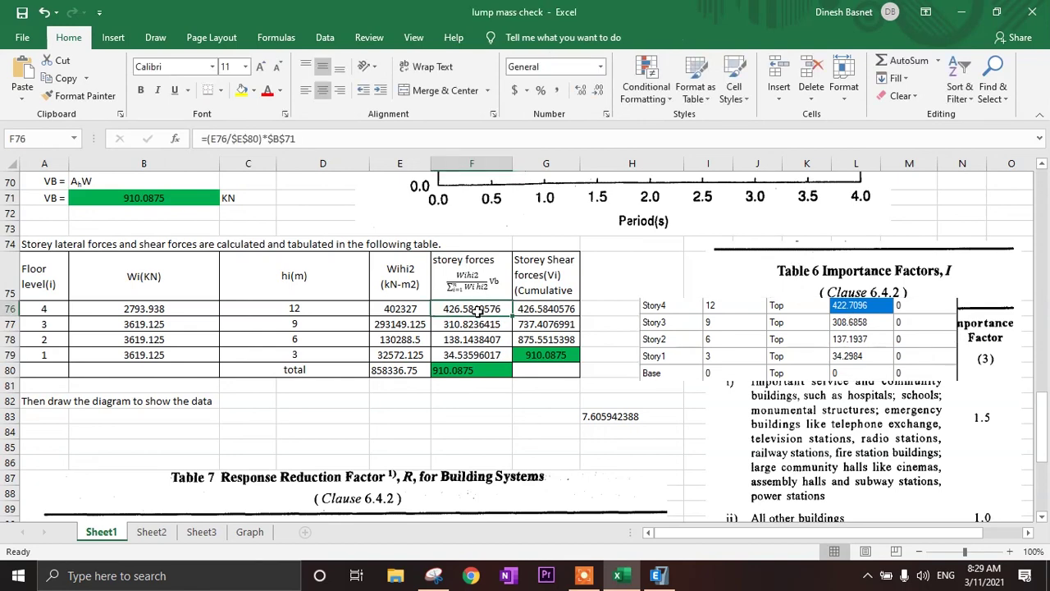
click(476, 328)
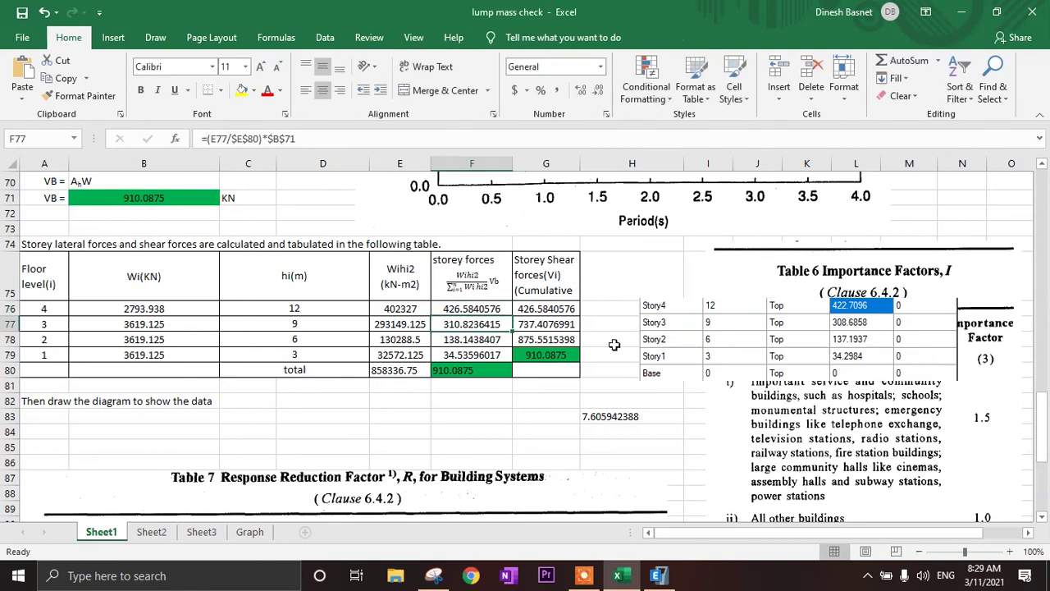
click(485, 341)
click(490, 355)
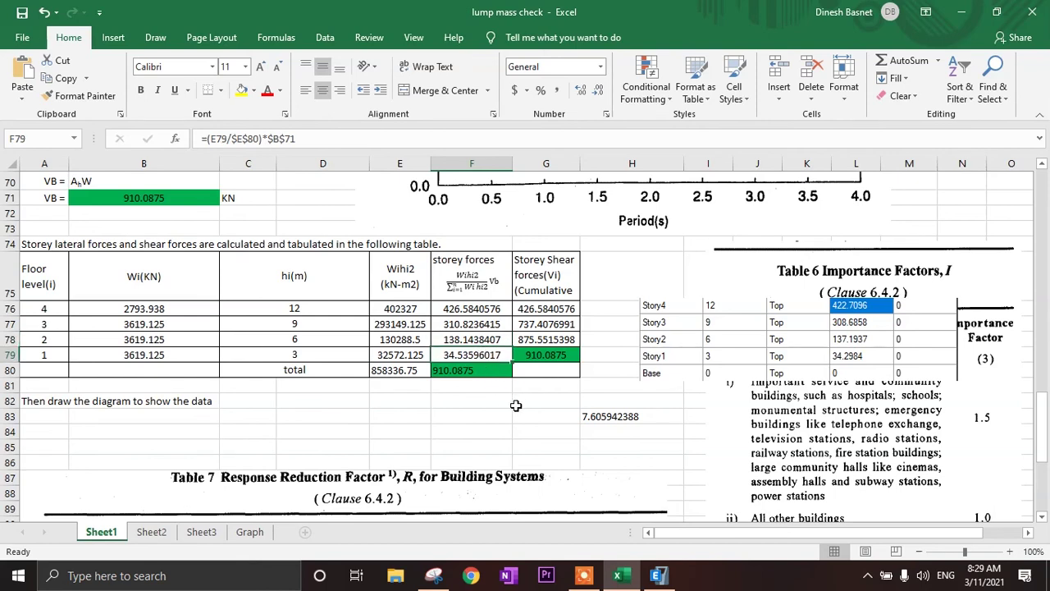
drag(853, 312, 809, 297)
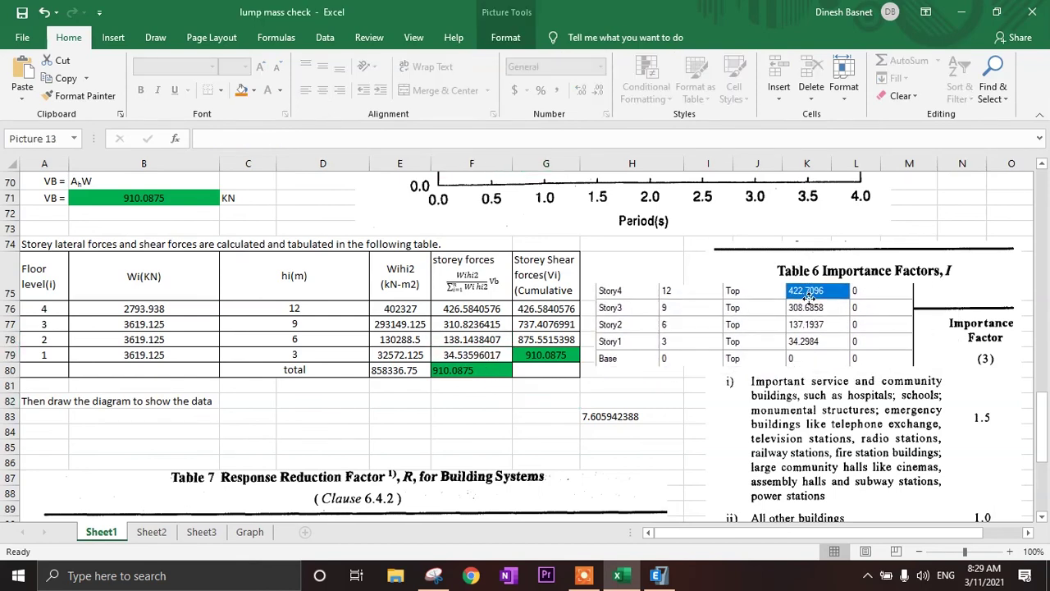
Step: Switch to ETABS and display the table Load Pattern Definitions - Auto Seismic - IS 1893 2002
key(alt+Tab)
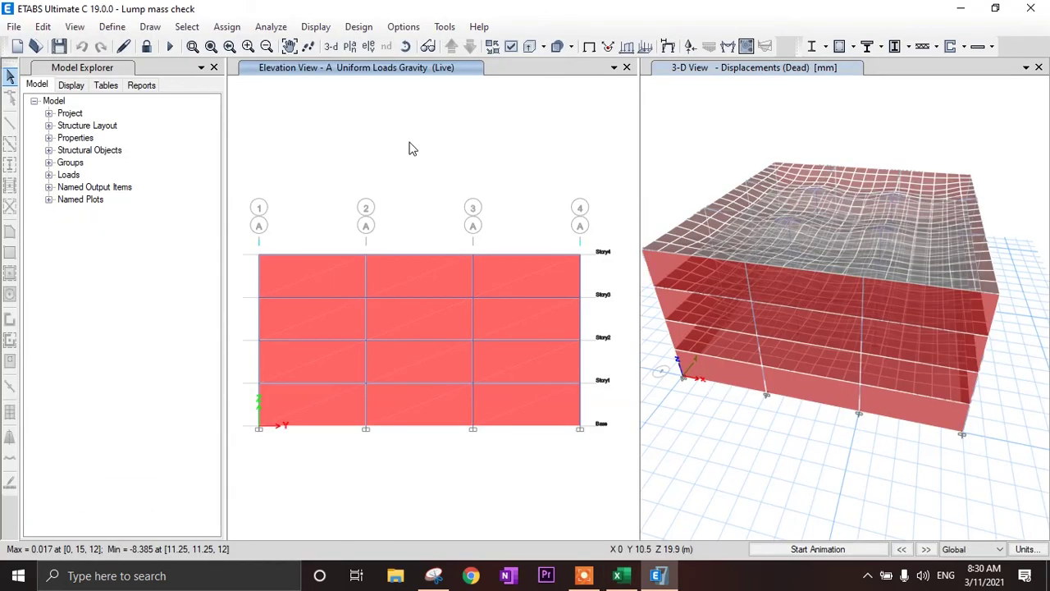
click(313, 27)
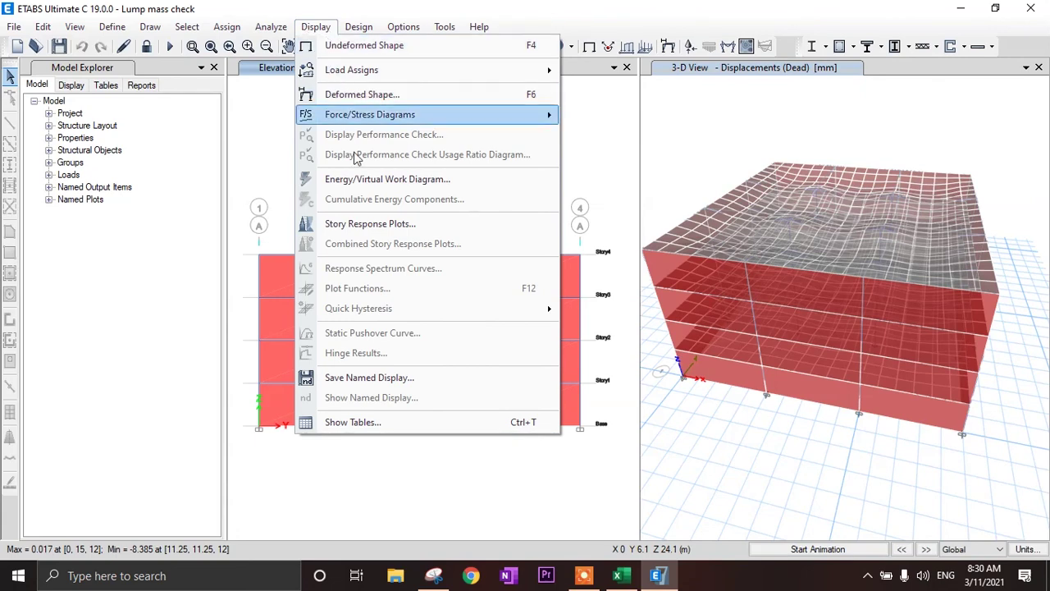
click(391, 423)
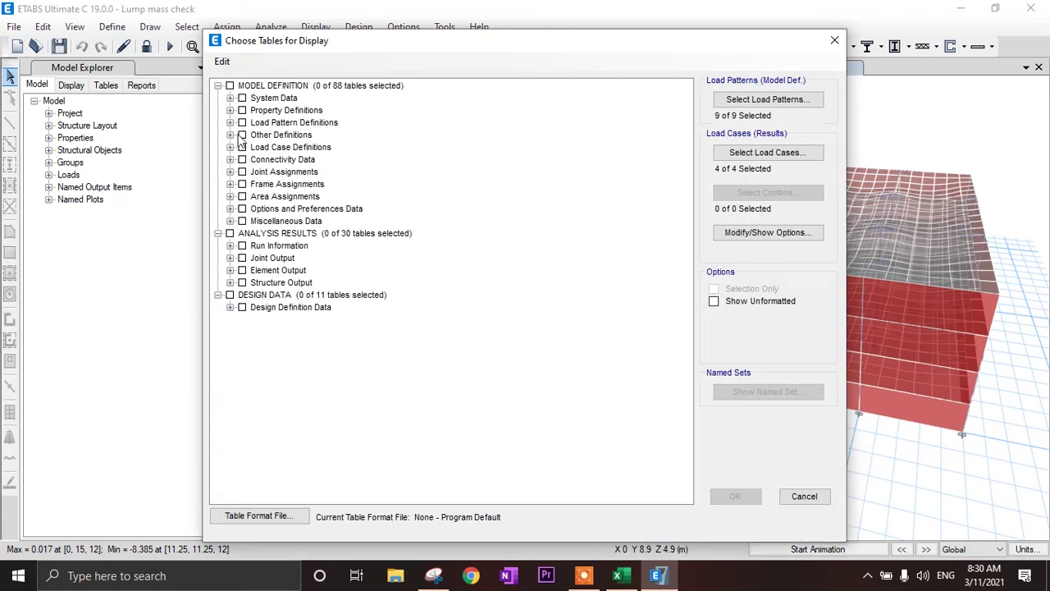
click(231, 122)
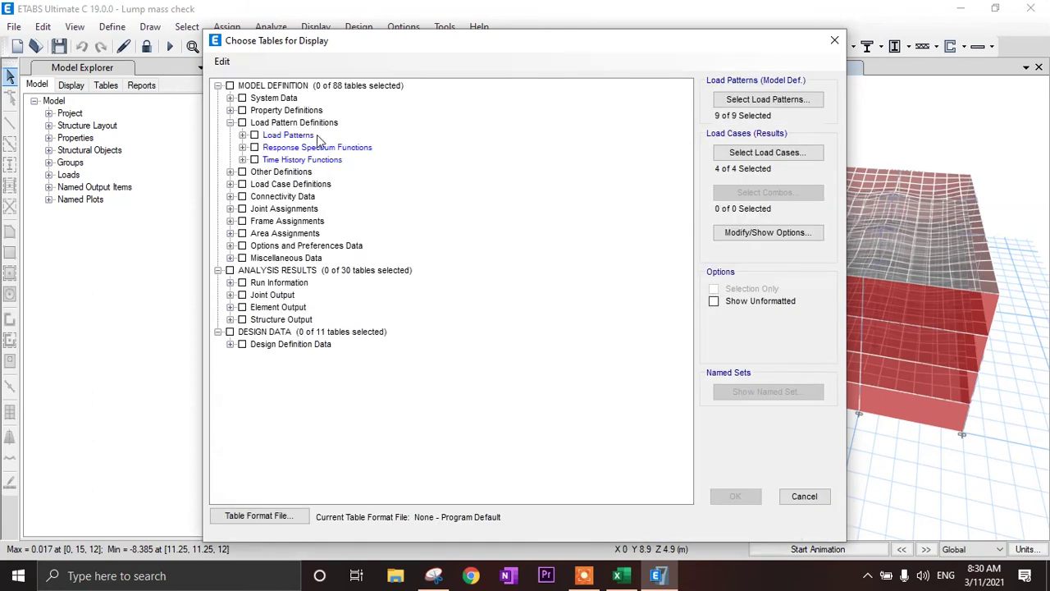
click(243, 135)
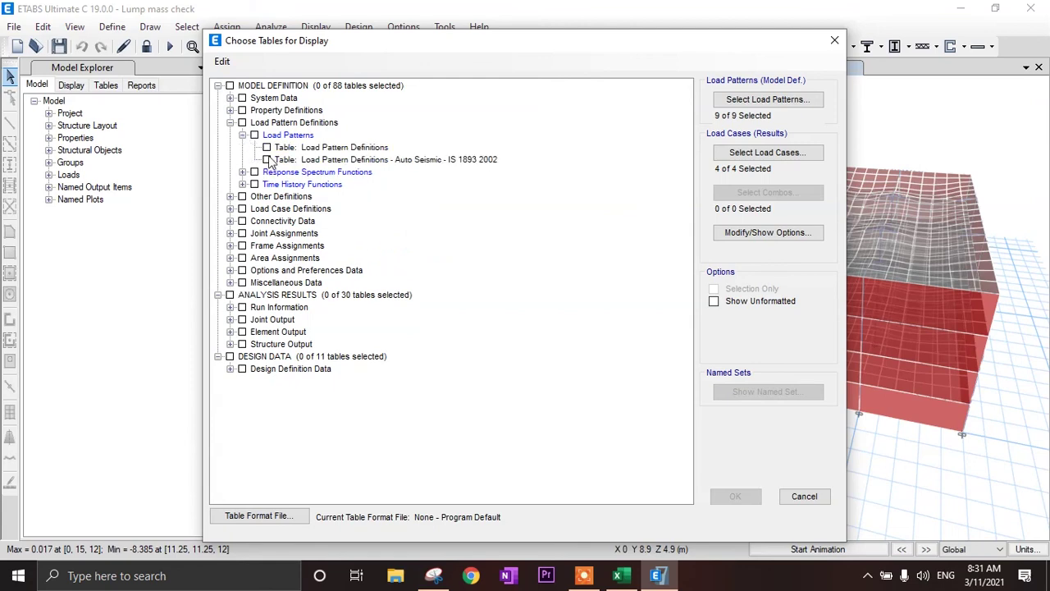
click(267, 159)
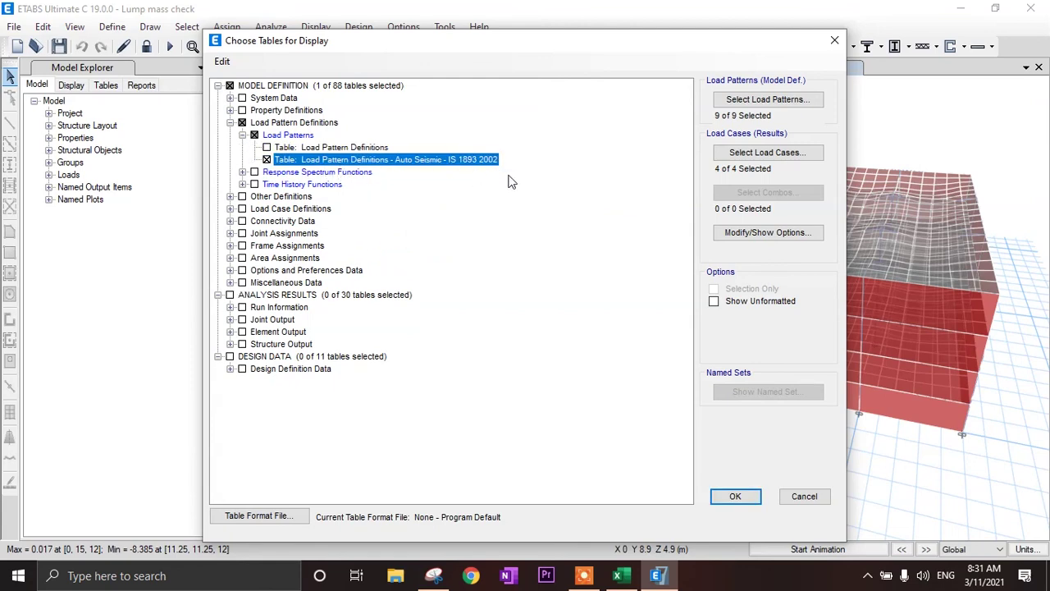
click(736, 497)
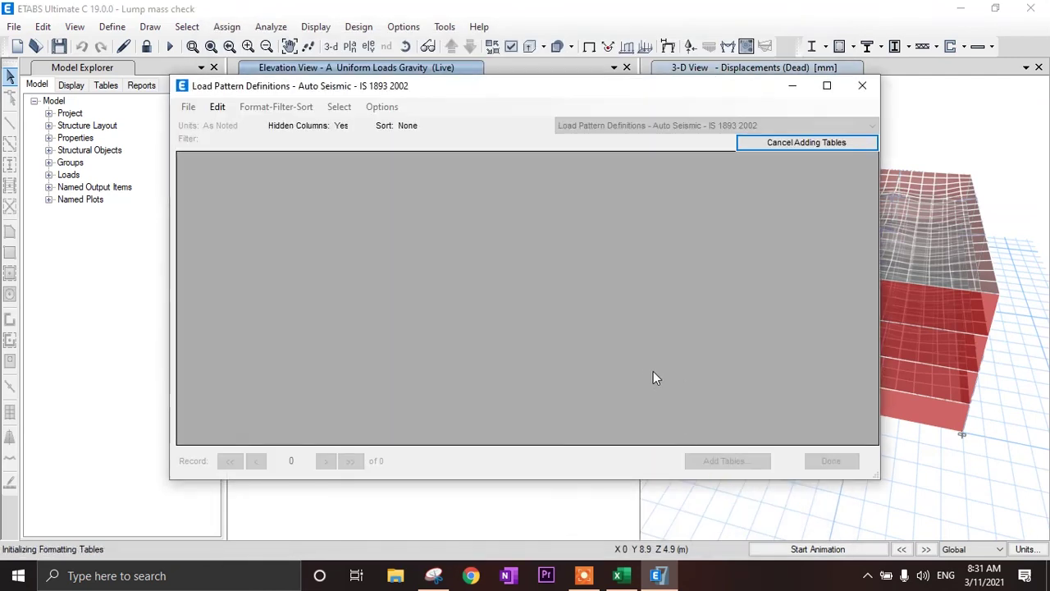
Step: Compare the Weight Used in the auto seismic table with the total lumped mass in the Excel sheet
drag(455, 438, 803, 439)
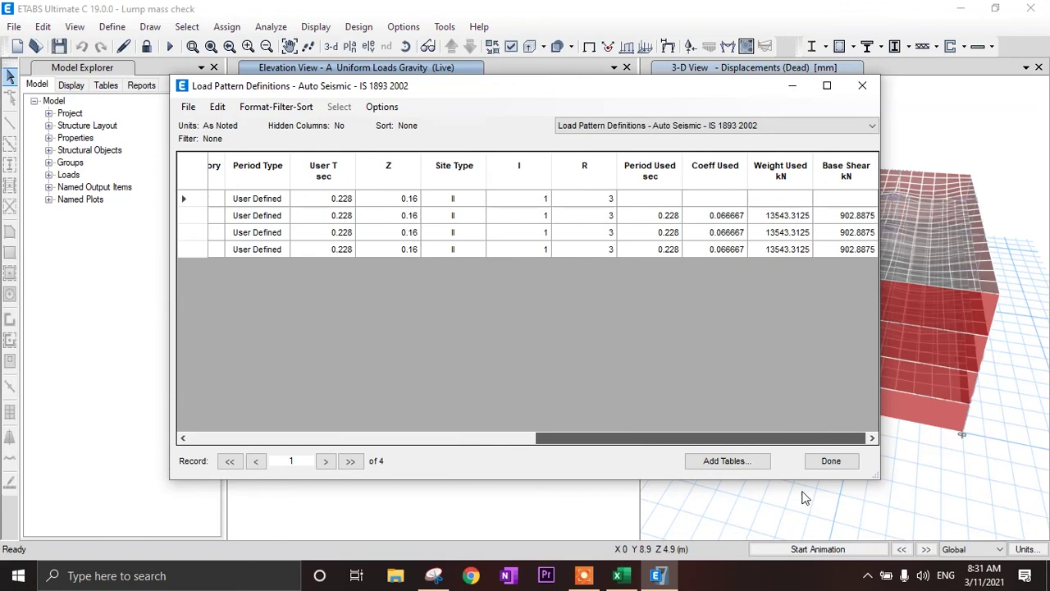
click(786, 217)
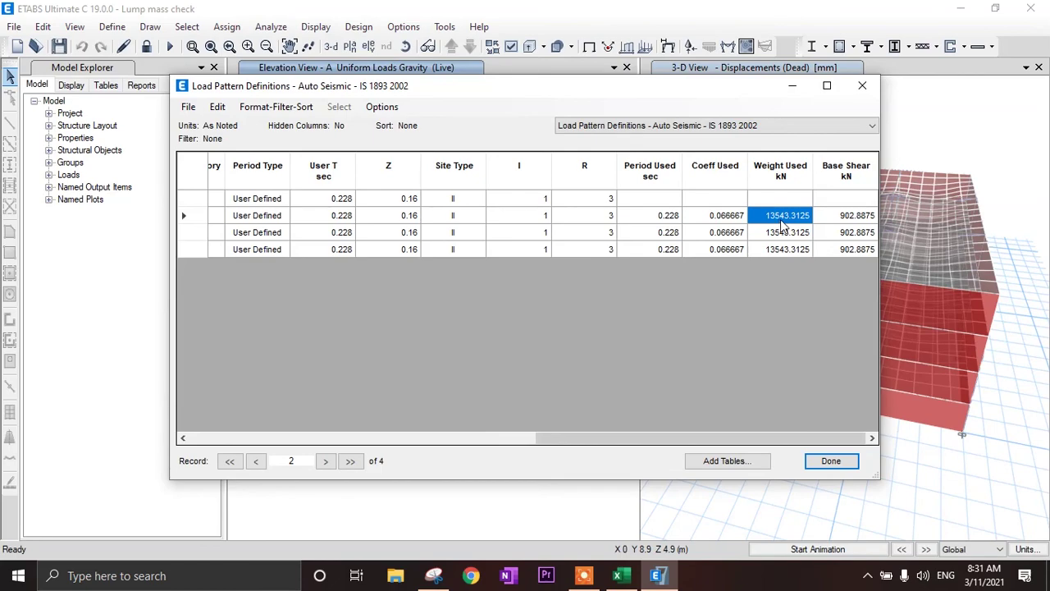
click(617, 575)
scroll(533, 348, up, 3)
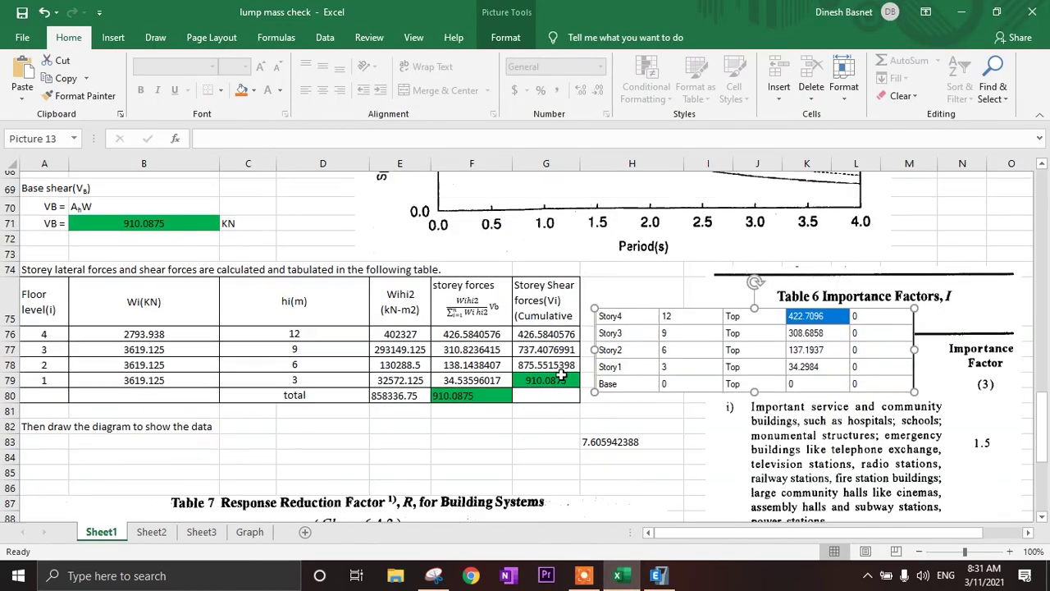
scroll(533, 348, up, 7)
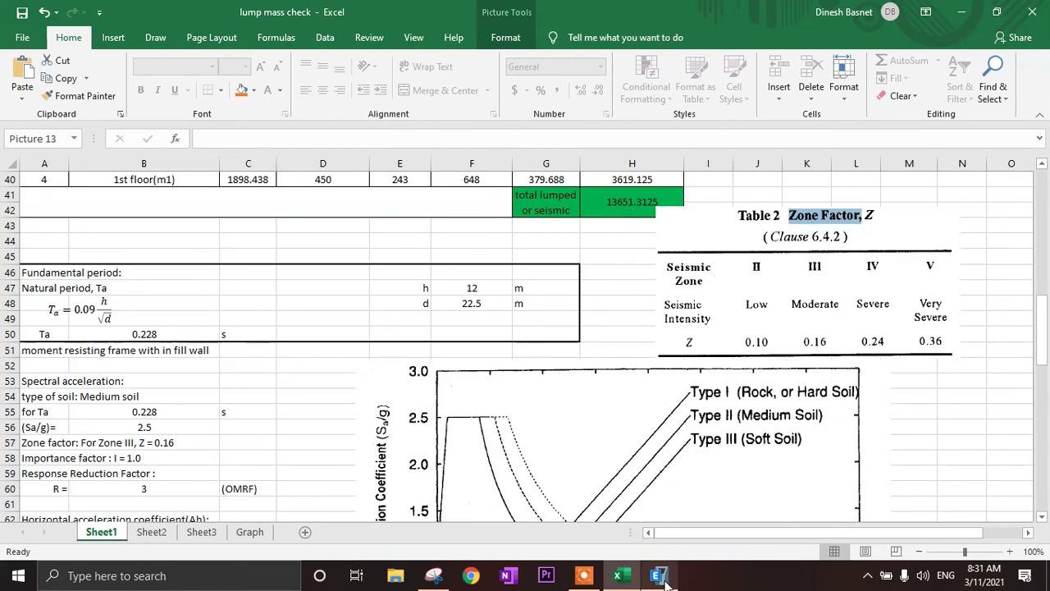
Step: Compare the Base Shear in the ETABS table with VB in Excel, recheck the lumped mass table, and return to ETABS
click(663, 456)
click(845, 216)
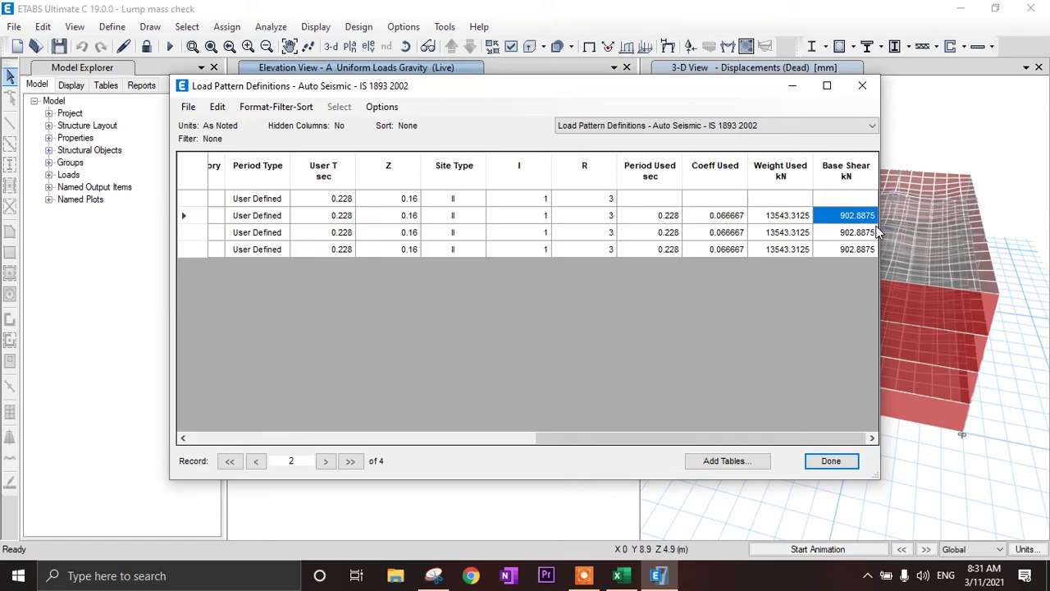
click(622, 575)
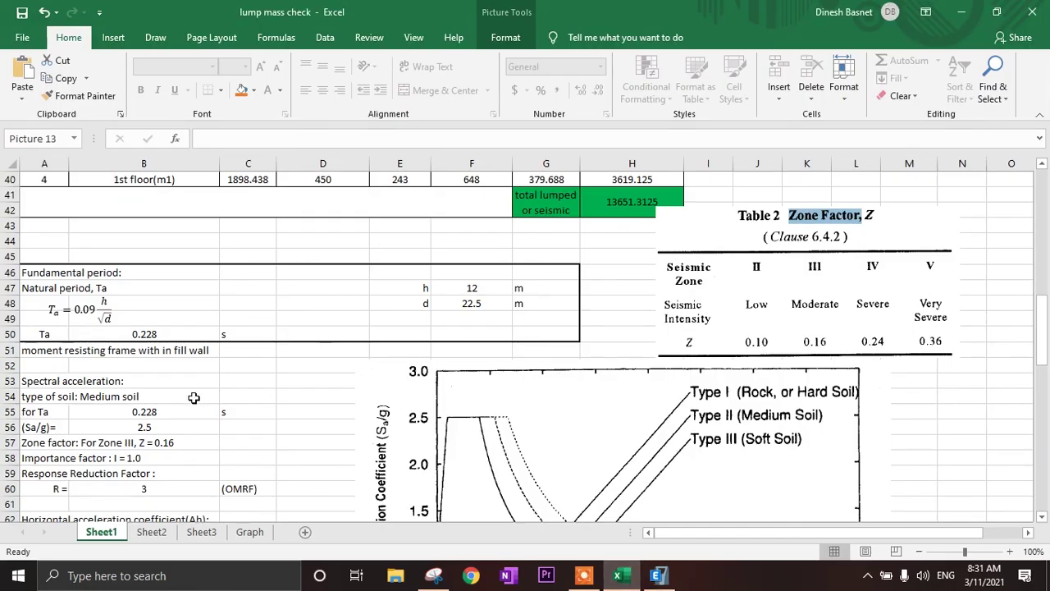
scroll(173, 385, up, 1)
scroll(180, 377, down, 5)
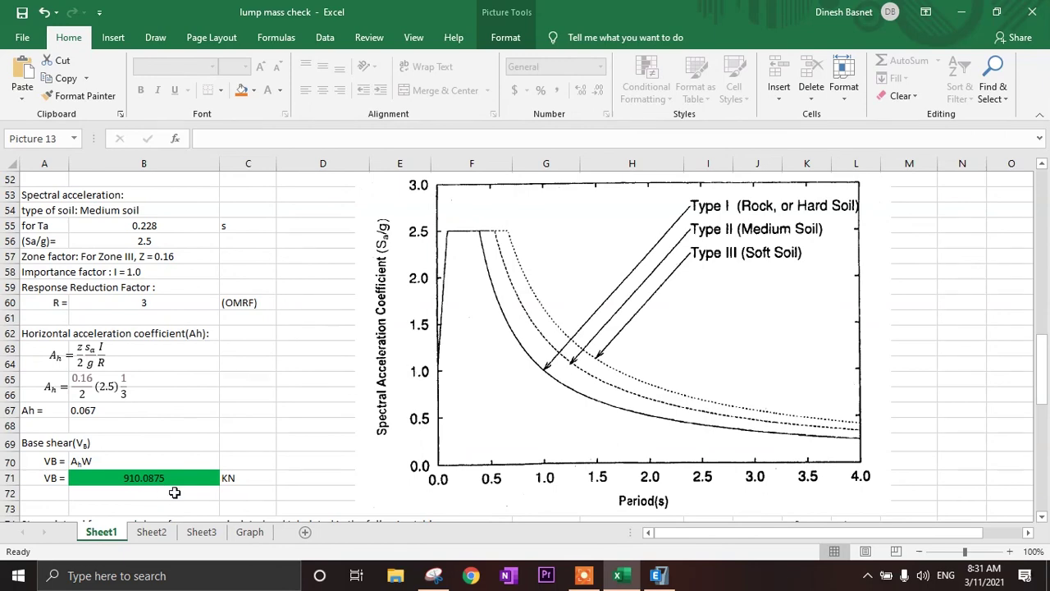
scroll(271, 407, up, 7)
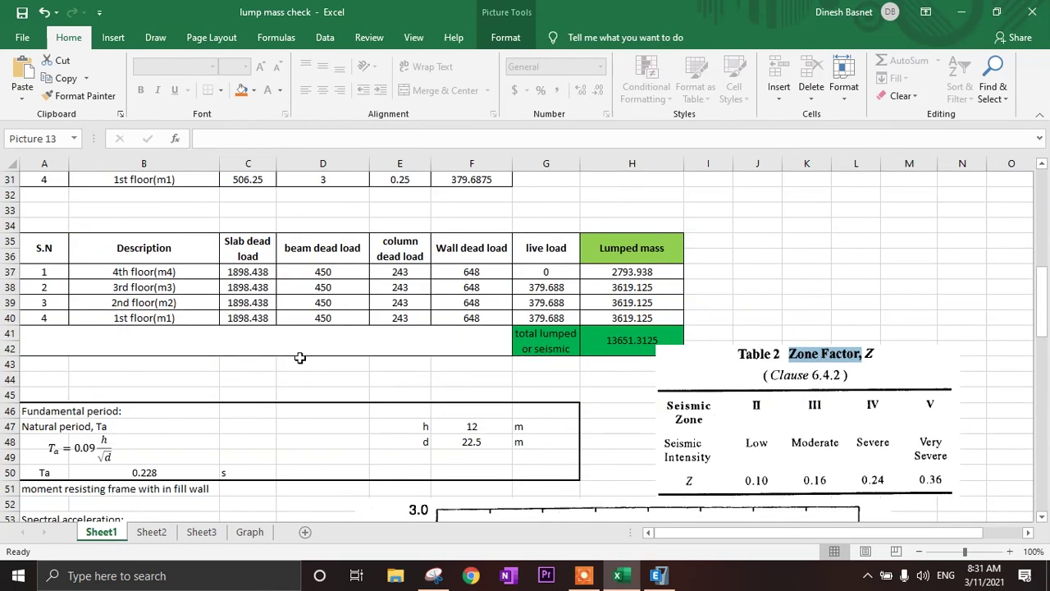
click(657, 576)
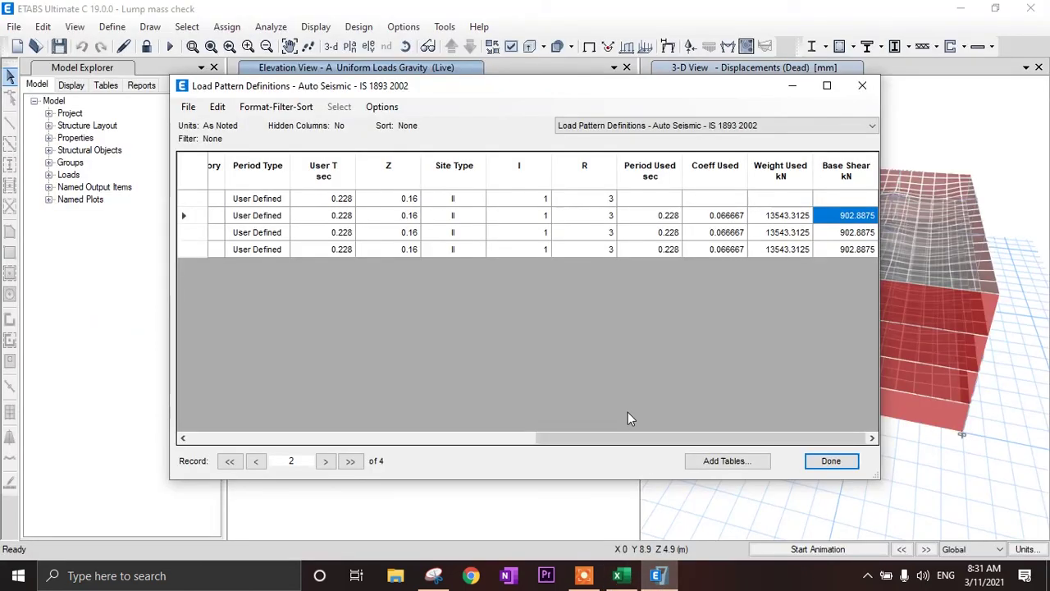